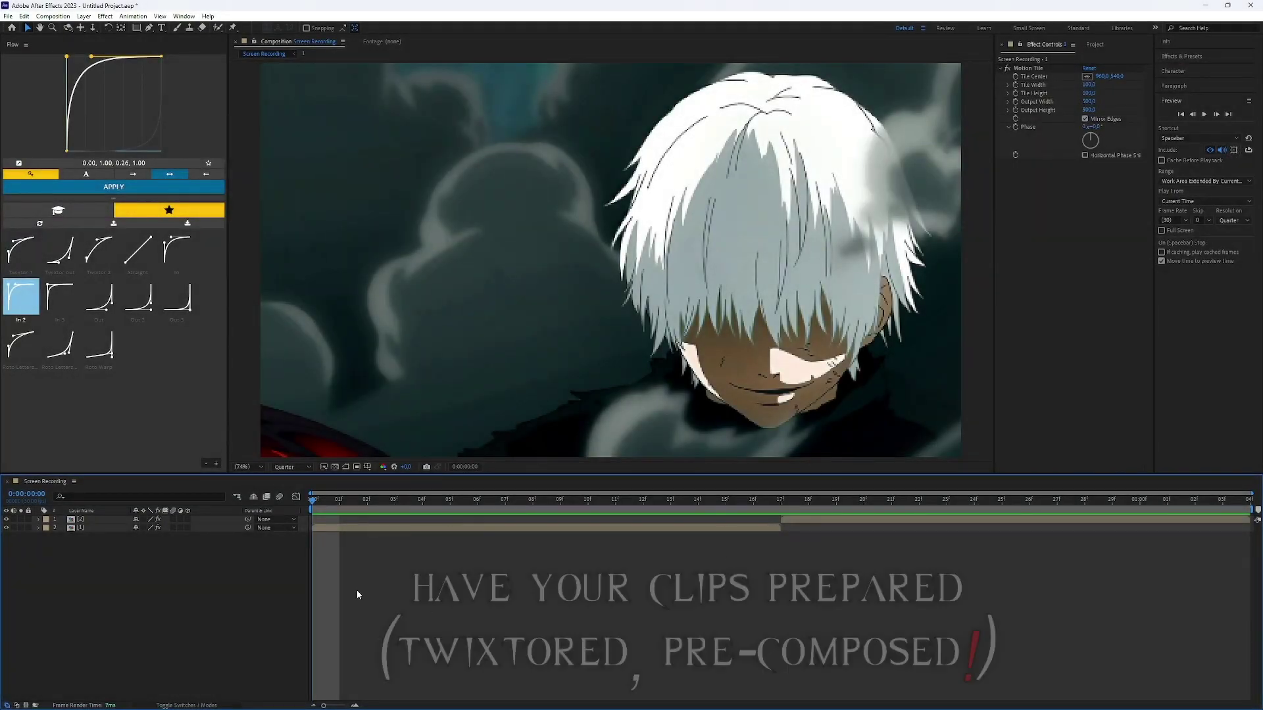
Preview the Motion Tile result and stop playback at 0:00:00:09
key(space)
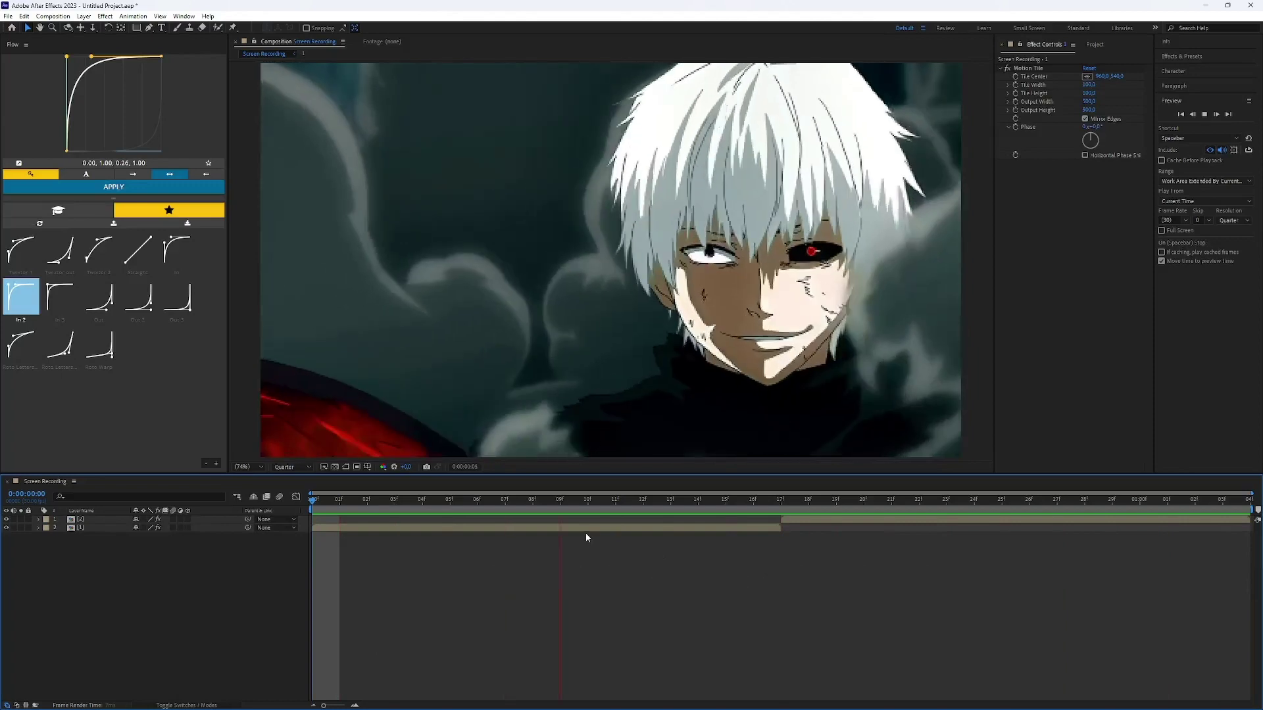
click(585, 529)
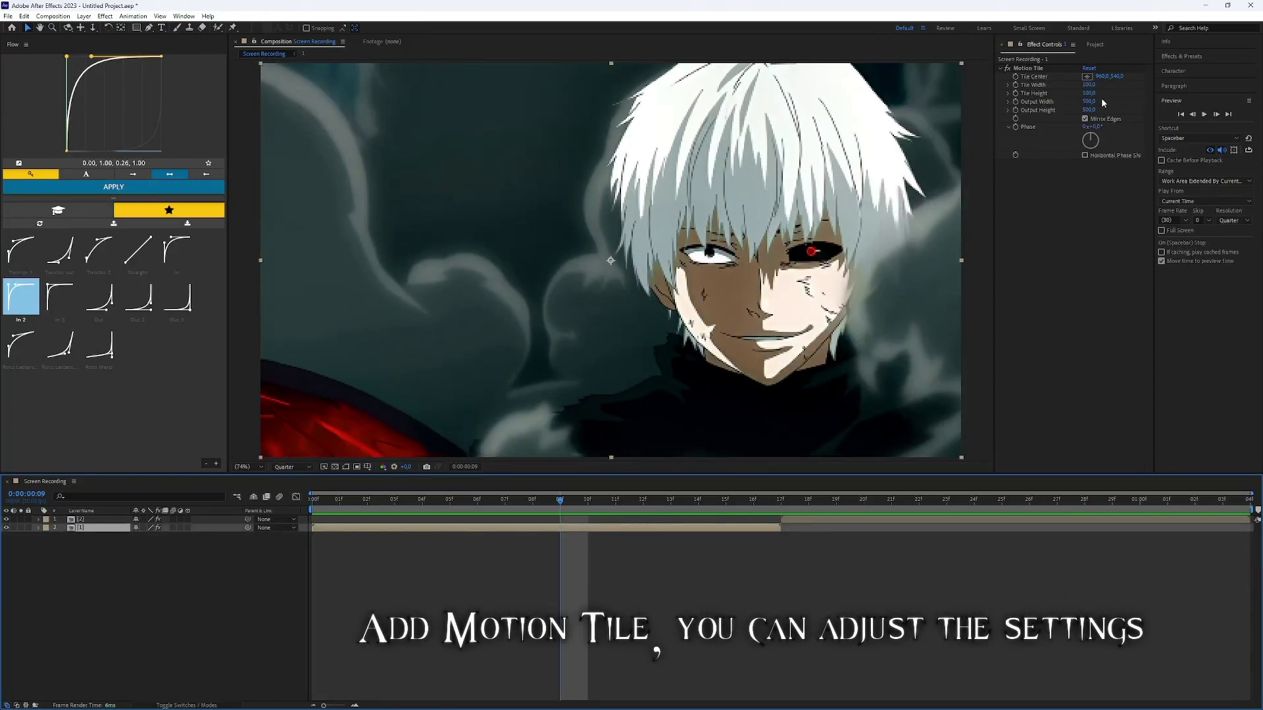
Enable motion blur on both clip layers and the composition, then show the Project panel
click(884, 520)
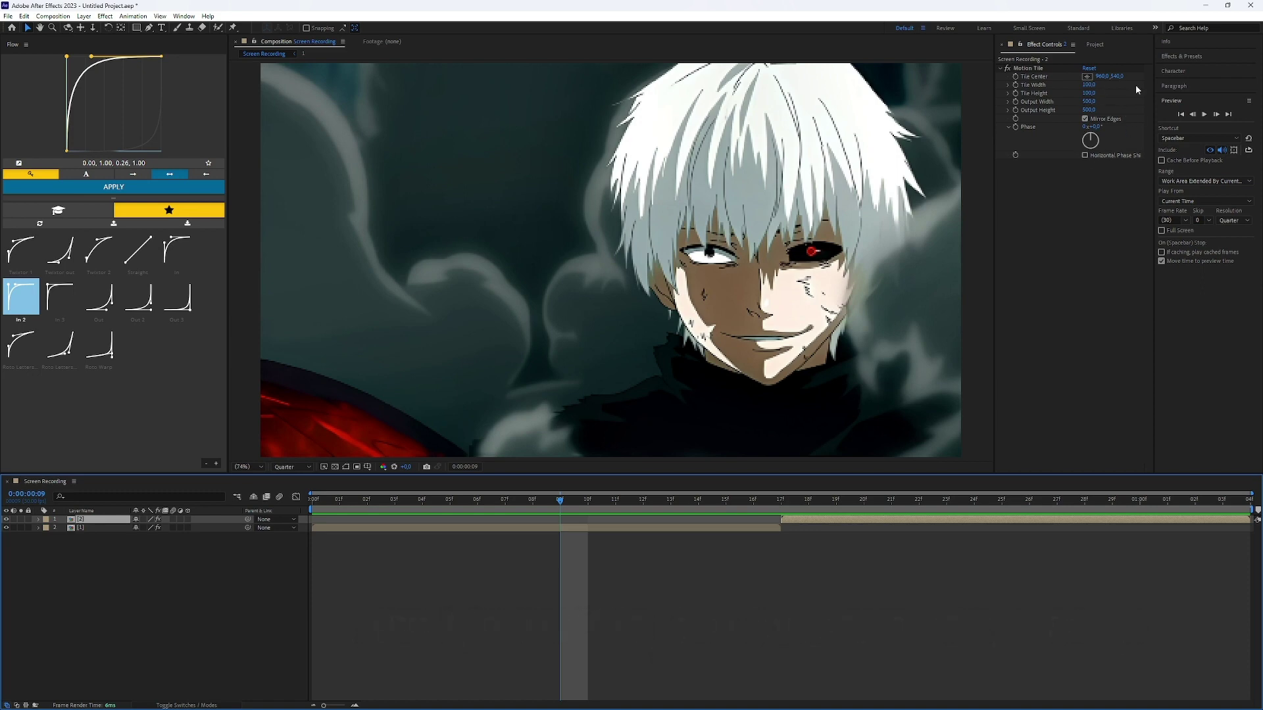
click(434, 621)
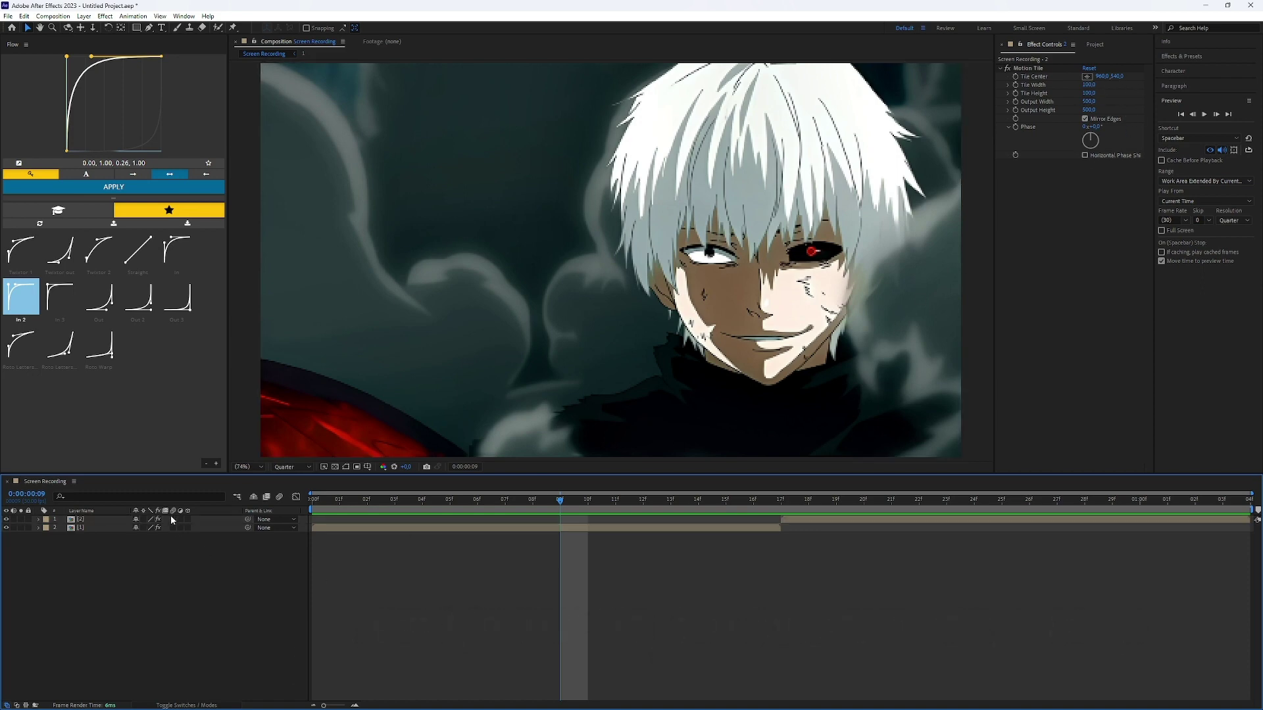
drag(173, 519, 173, 527)
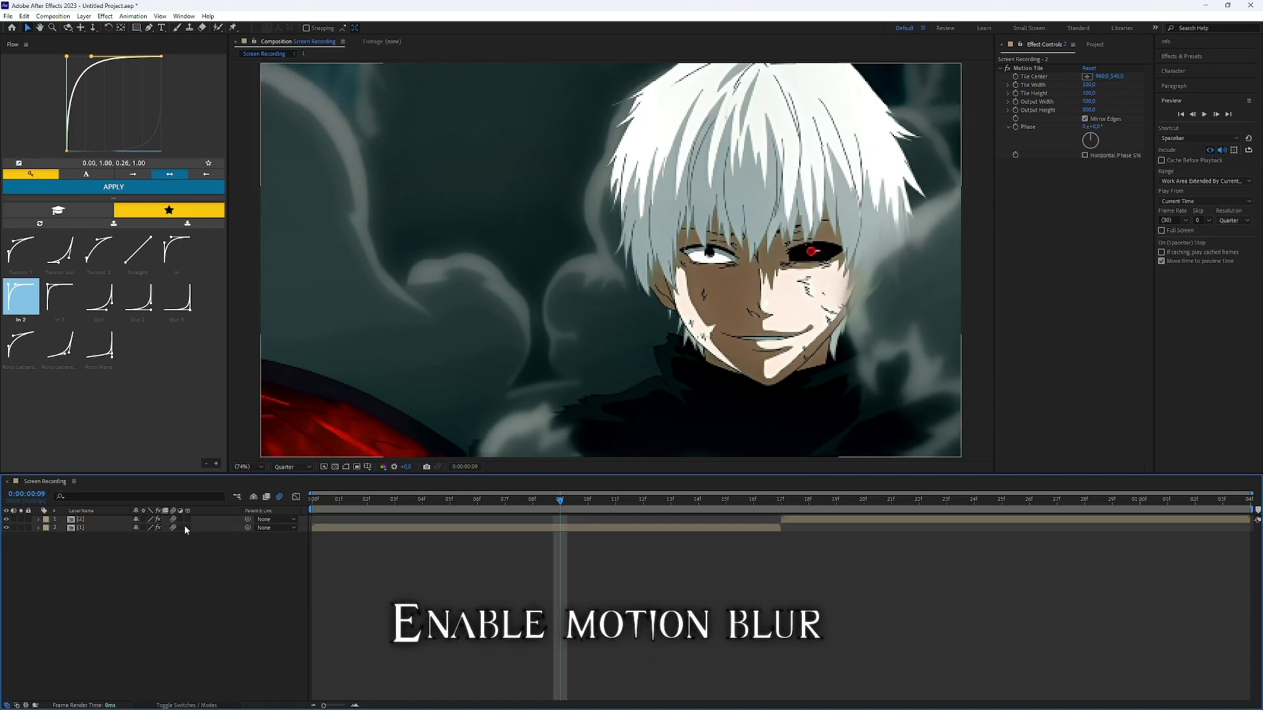
click(1091, 46)
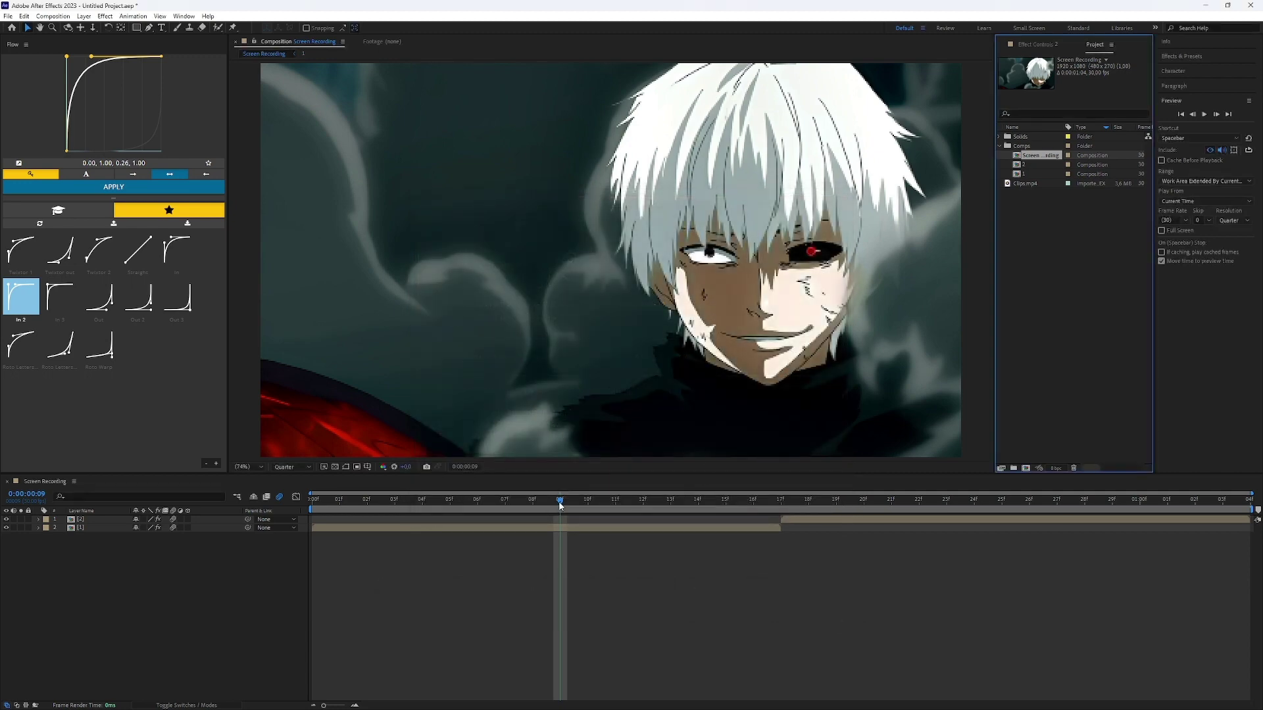
Create a null trimmed to the first clip's length and duplicate it into three nulls
key(Home)
click(345, 530)
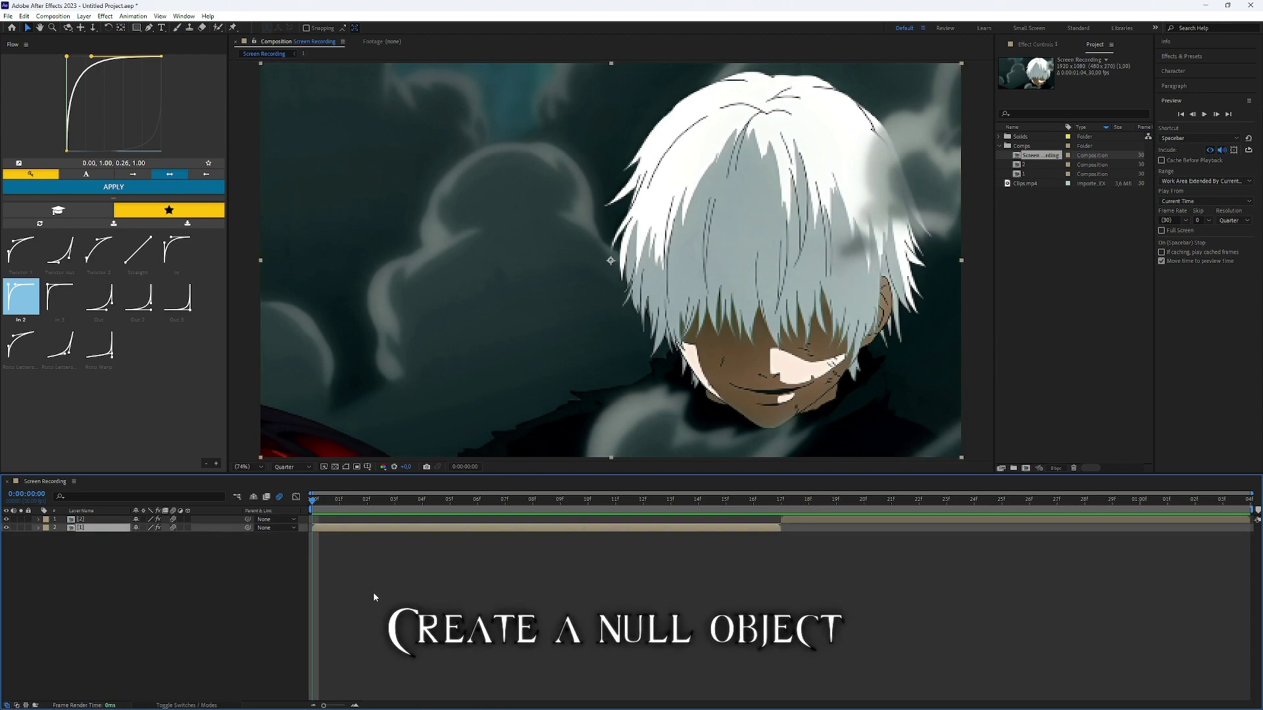
key(ctrl+alt+shift+y)
drag(1249, 527, 780, 528)
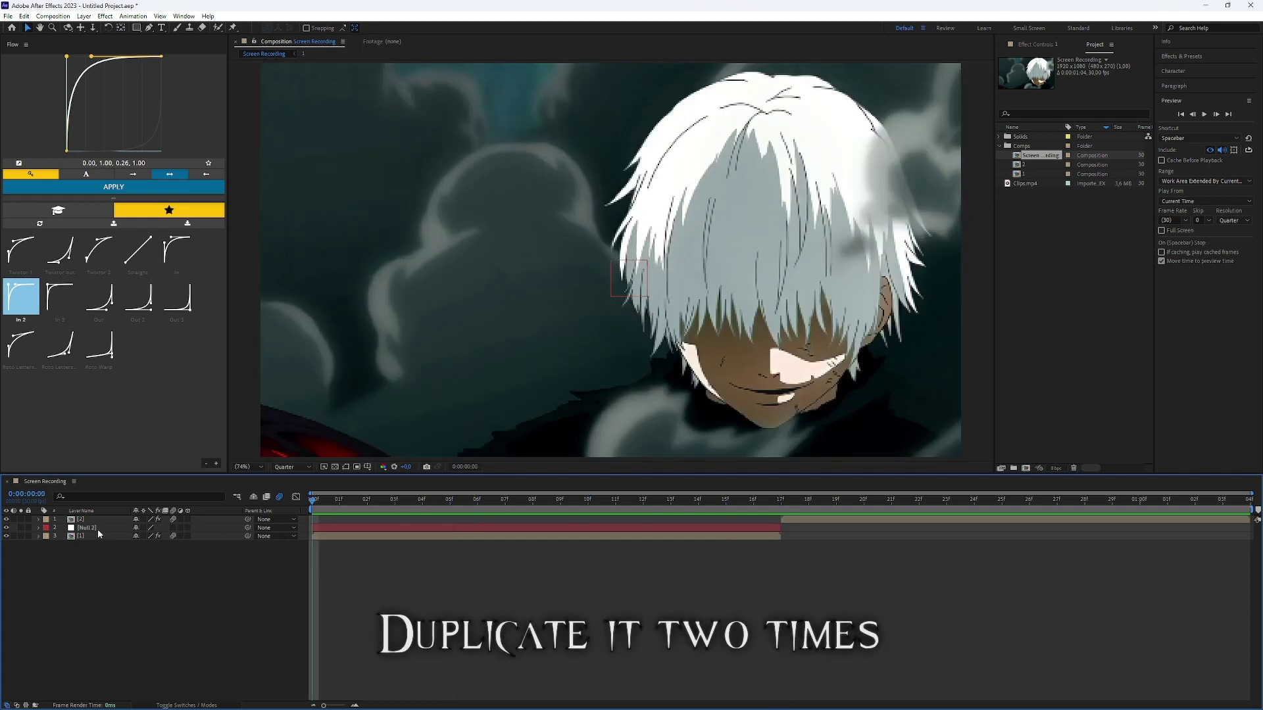
click(97, 528)
key(ctrl+d)
key(ctrl+d)
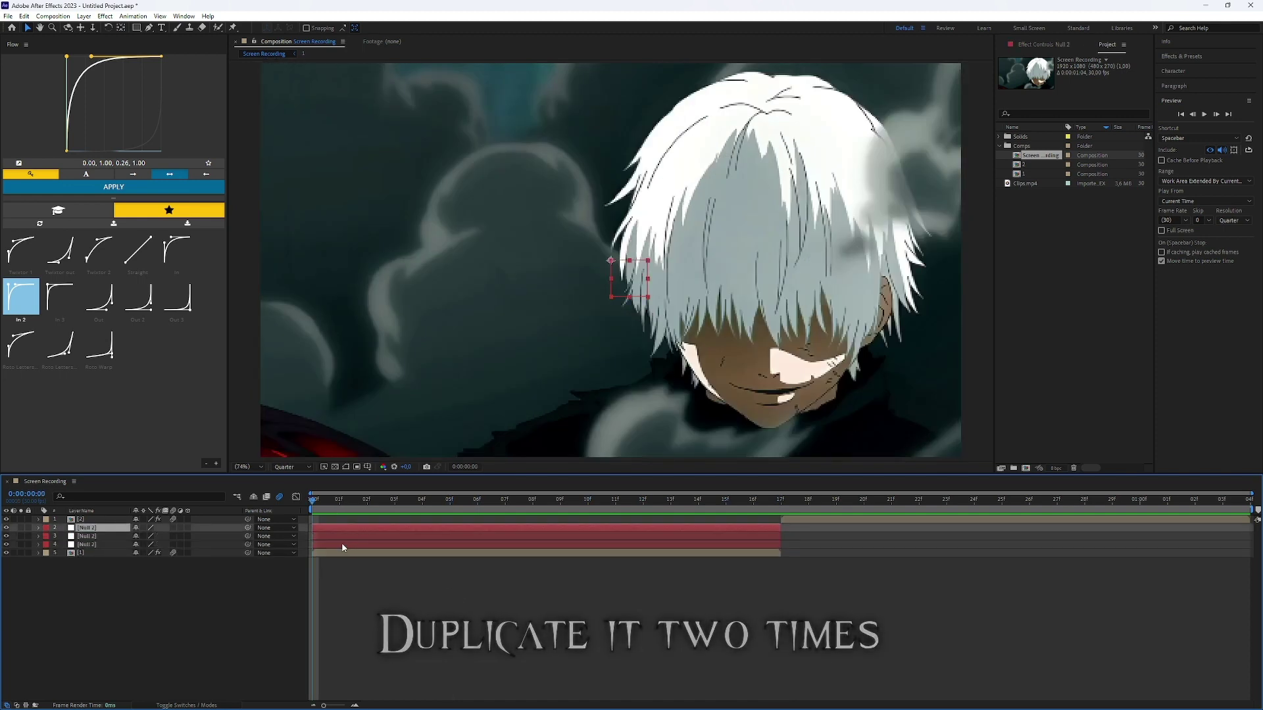
Copy the three nulls and paste them to start with the second clip
shift+click(484, 544)
key(ctrl+c)
click(830, 530)
key(ctrl+v)
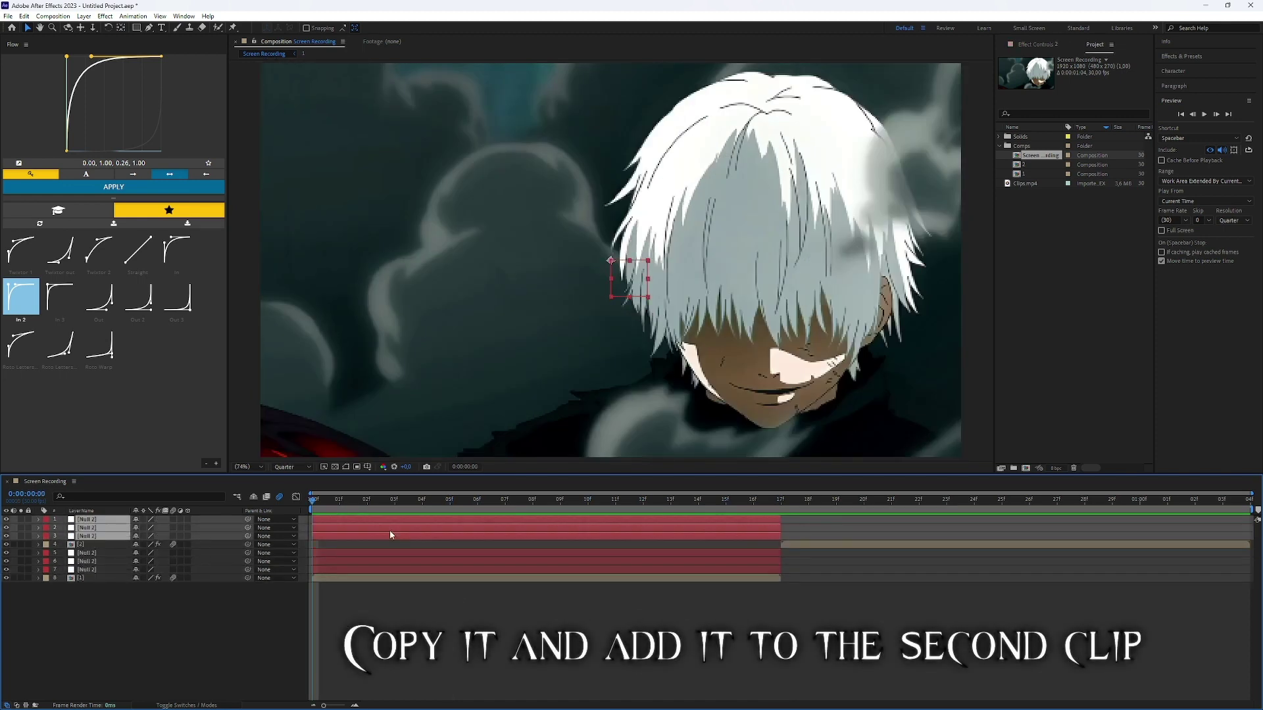
drag(377, 542, 755, 560)
click(447, 592)
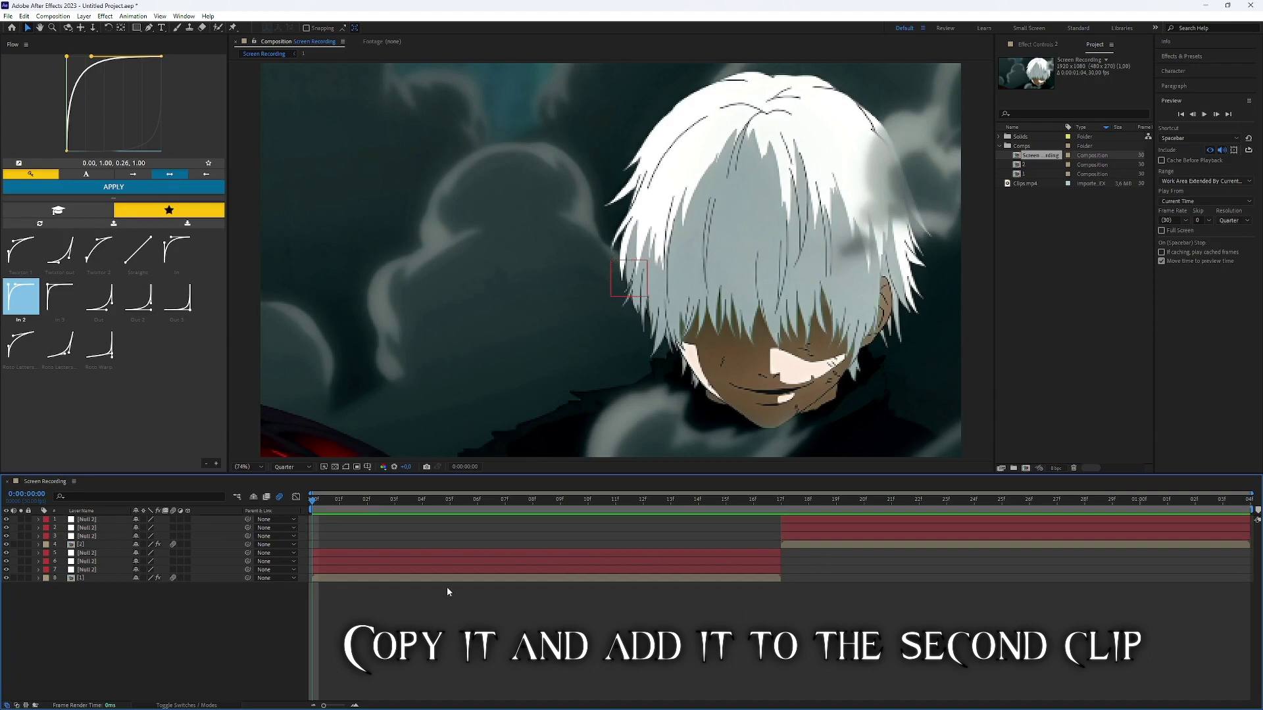
Rename the first clip's nulls to In, Out and Shake 1.1
click(351, 570)
key(Return)
text(In)
key(Return)
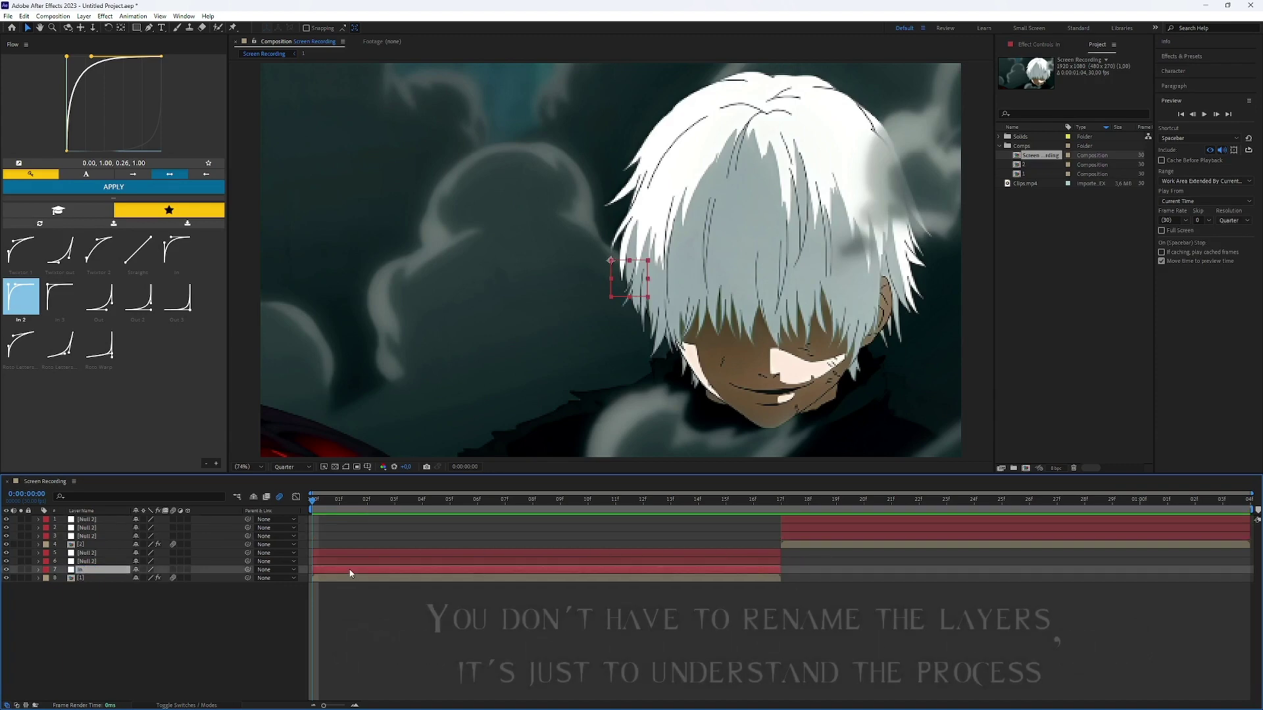
click(384, 562)
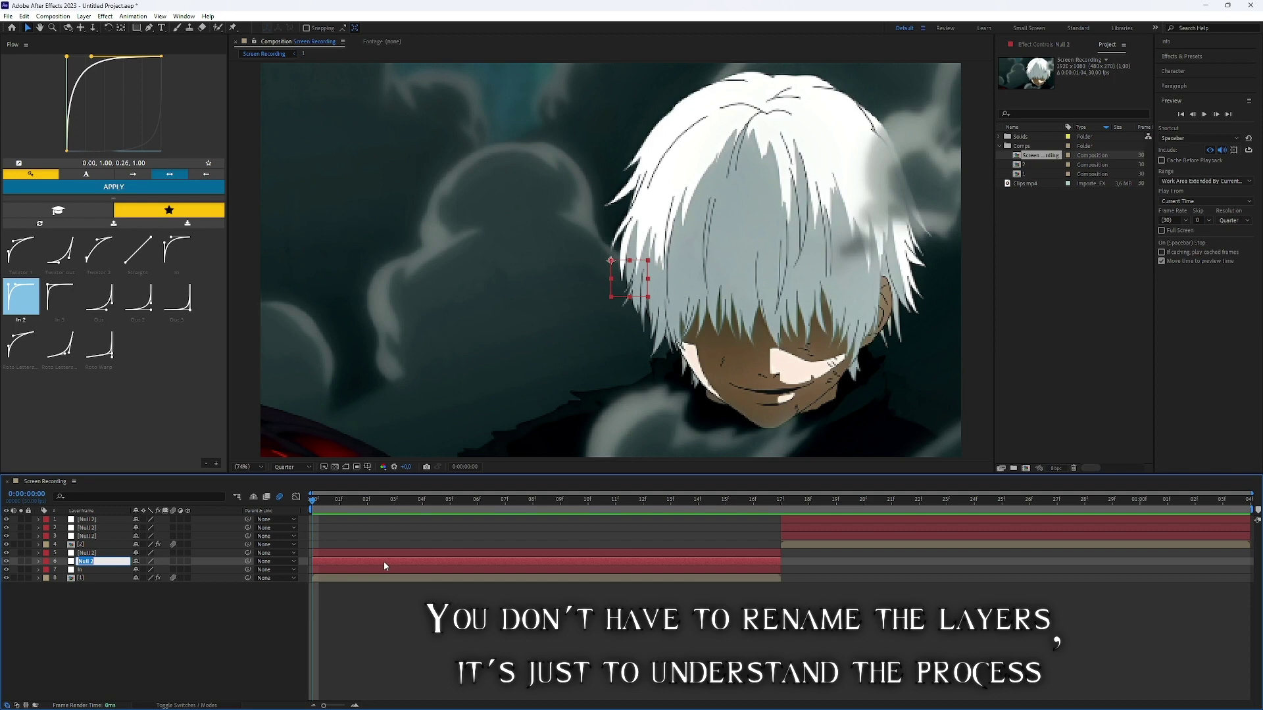
key(Return)
key(ctrl+Up)
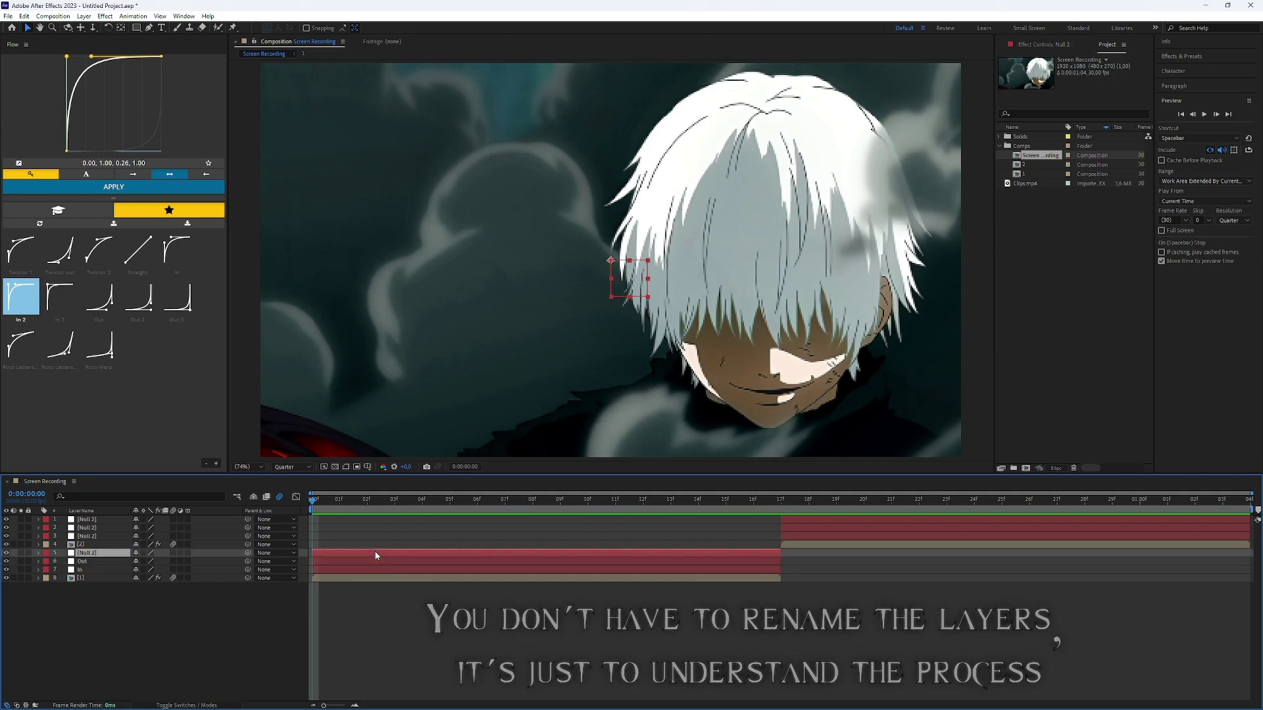
key(Return)
text(1.1)
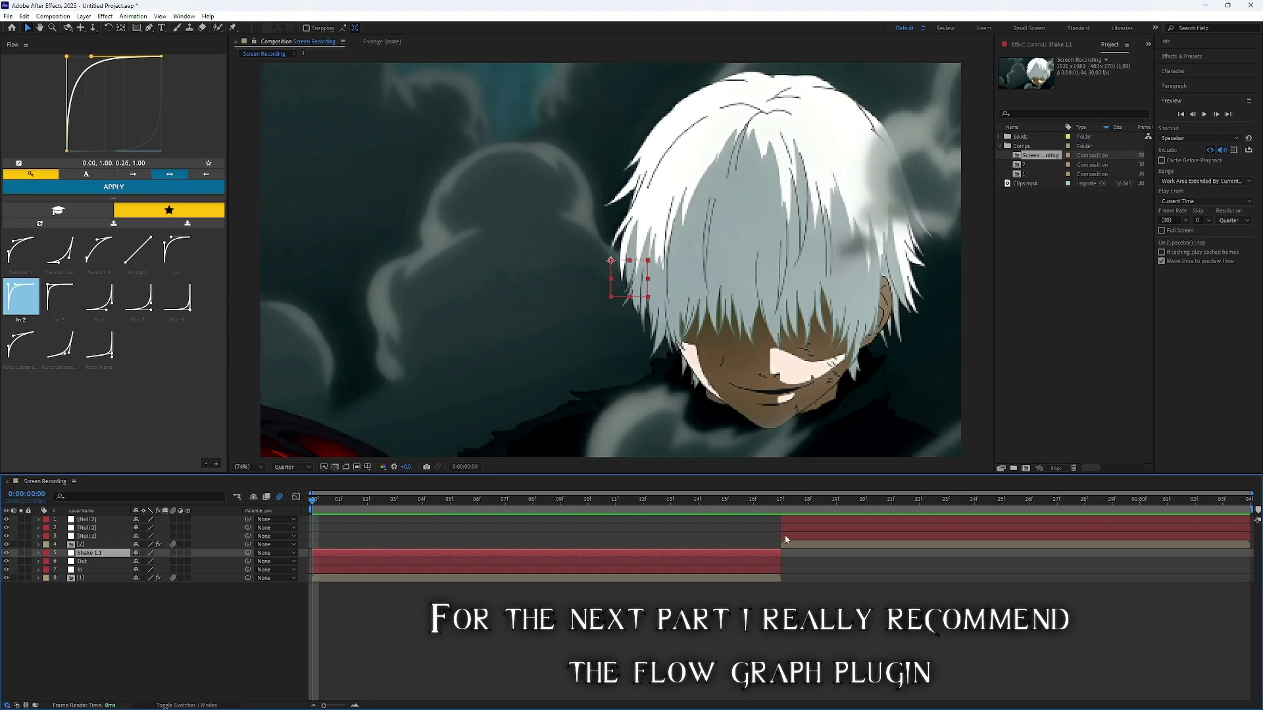
Rename the second clip's top null to Shake 1.2
click(785, 536)
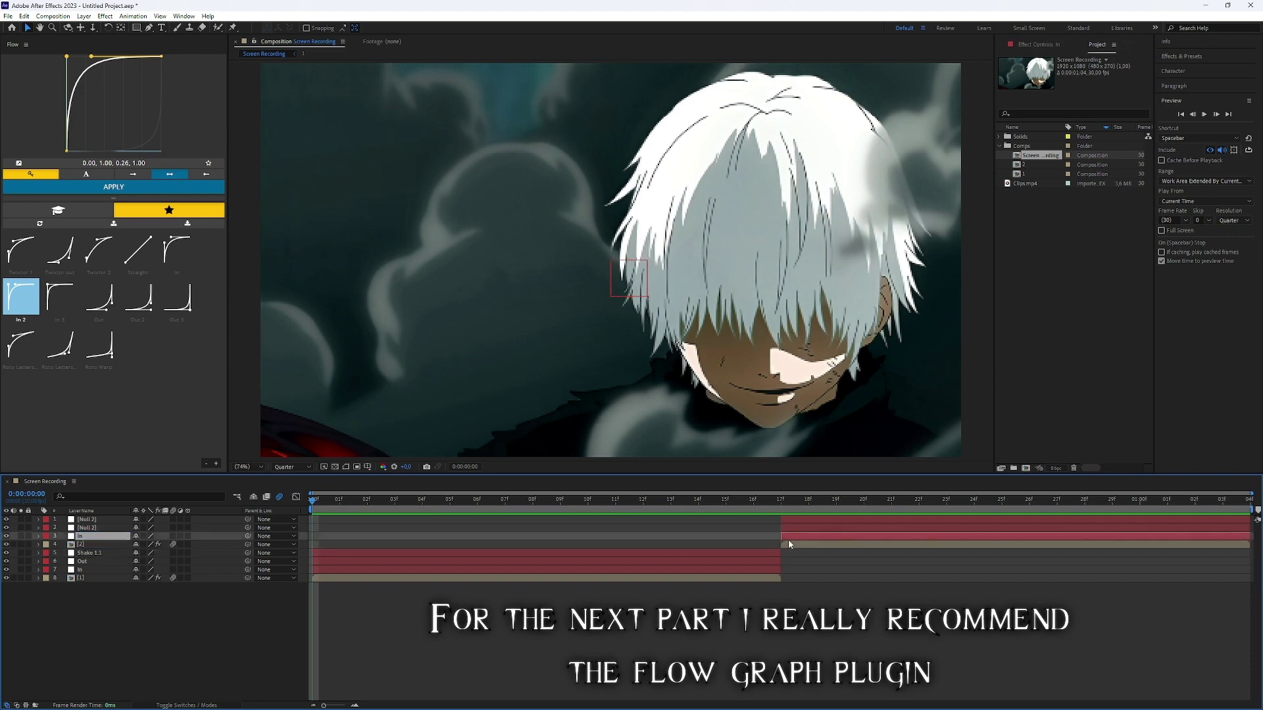
click(796, 525)
text(Out)
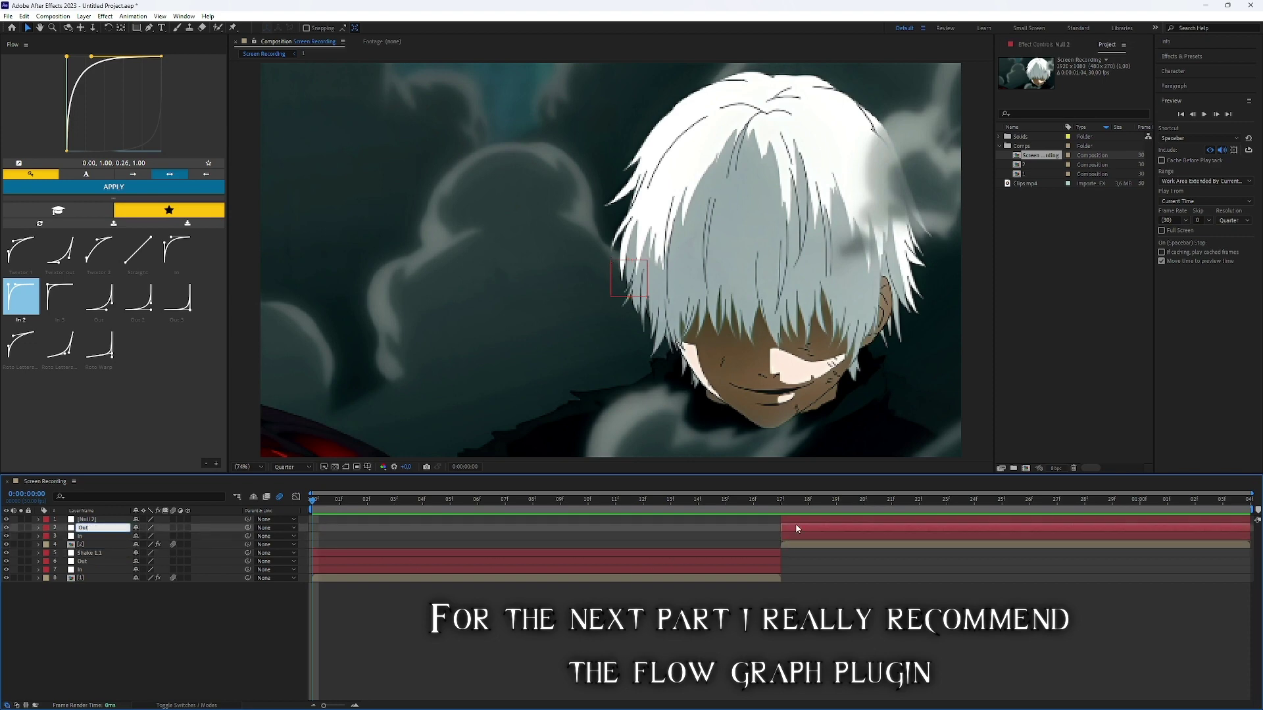
click(791, 520)
key(Return)
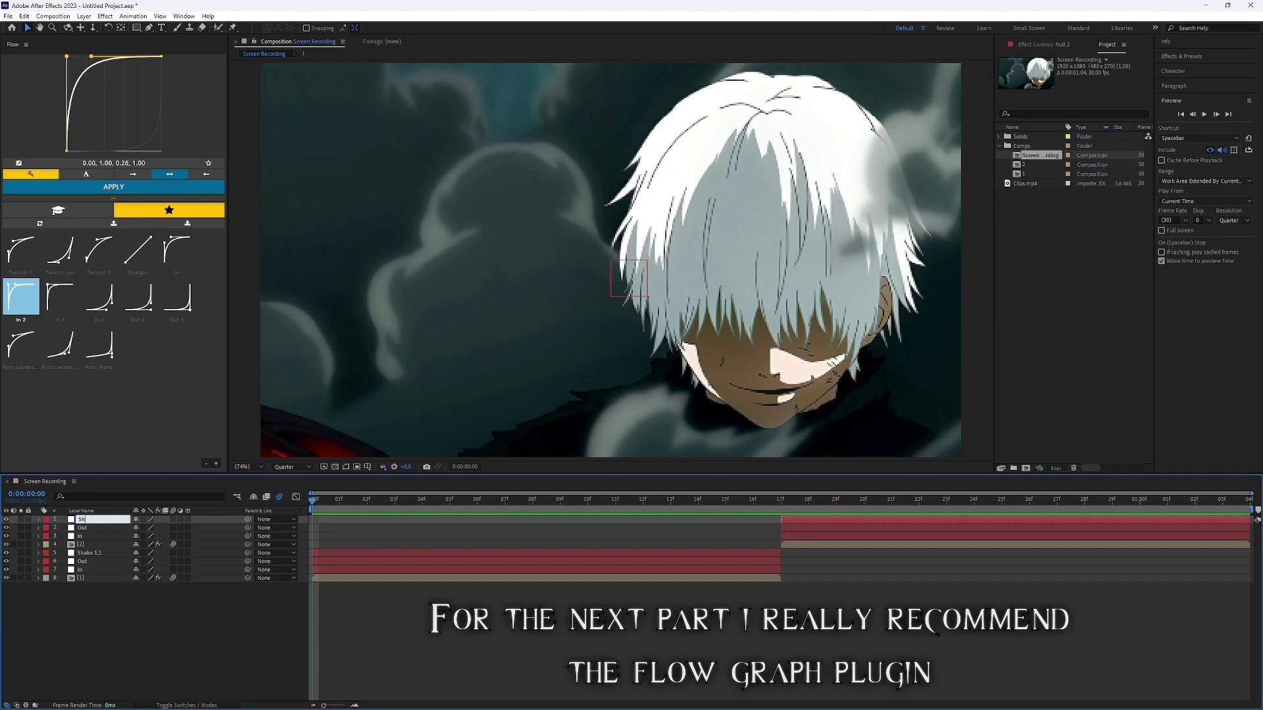
text(Shake 1.2)
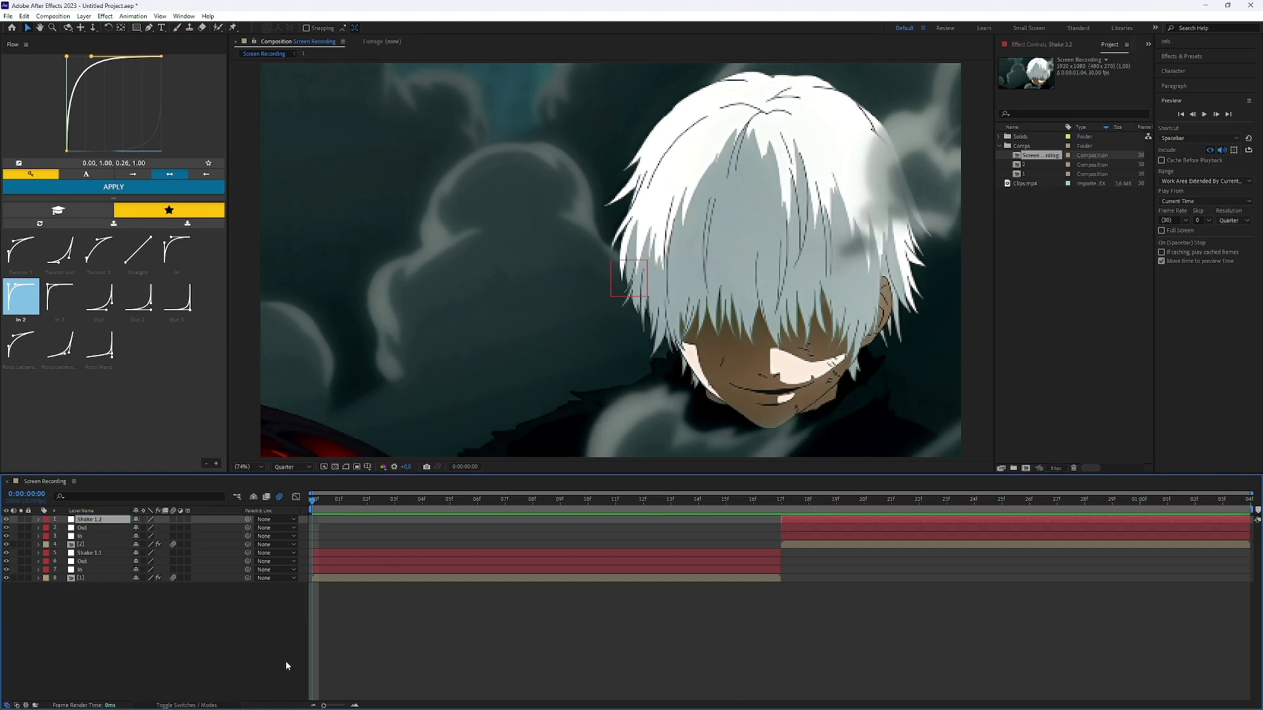
click(358, 570)
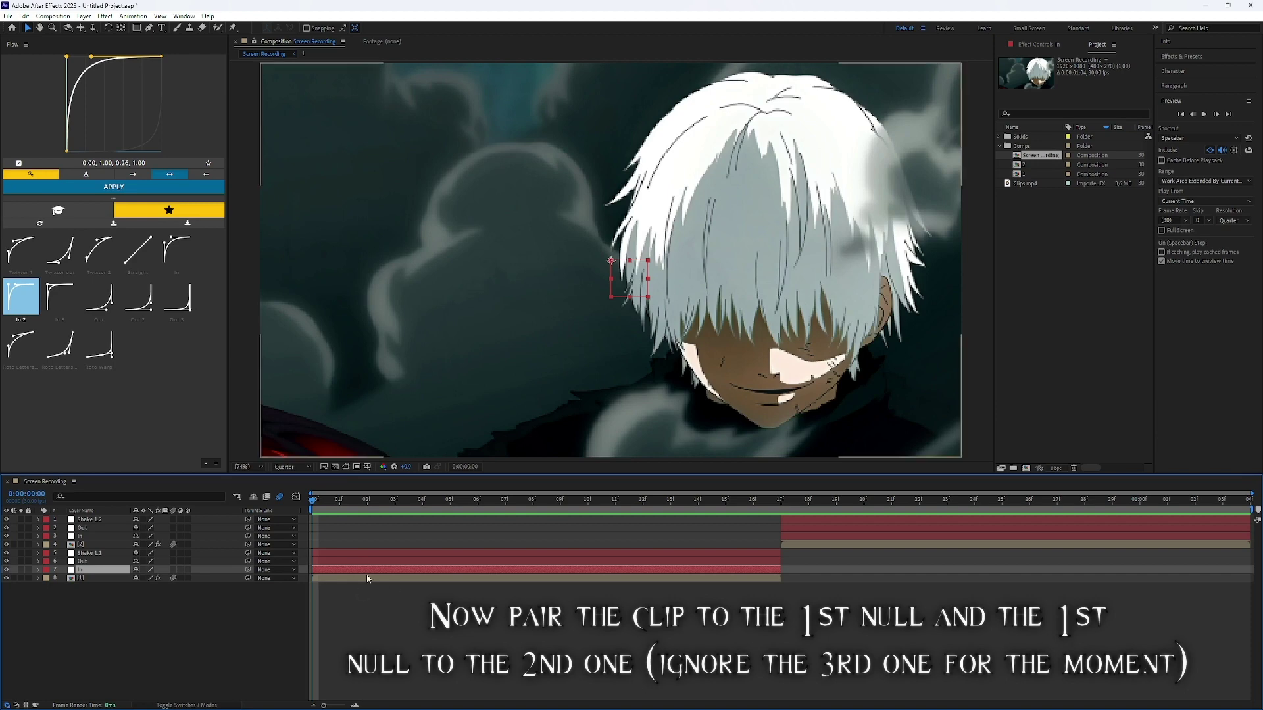
Parent clip 1 to its In null, and both In nulls to their Out nulls
click(73, 578)
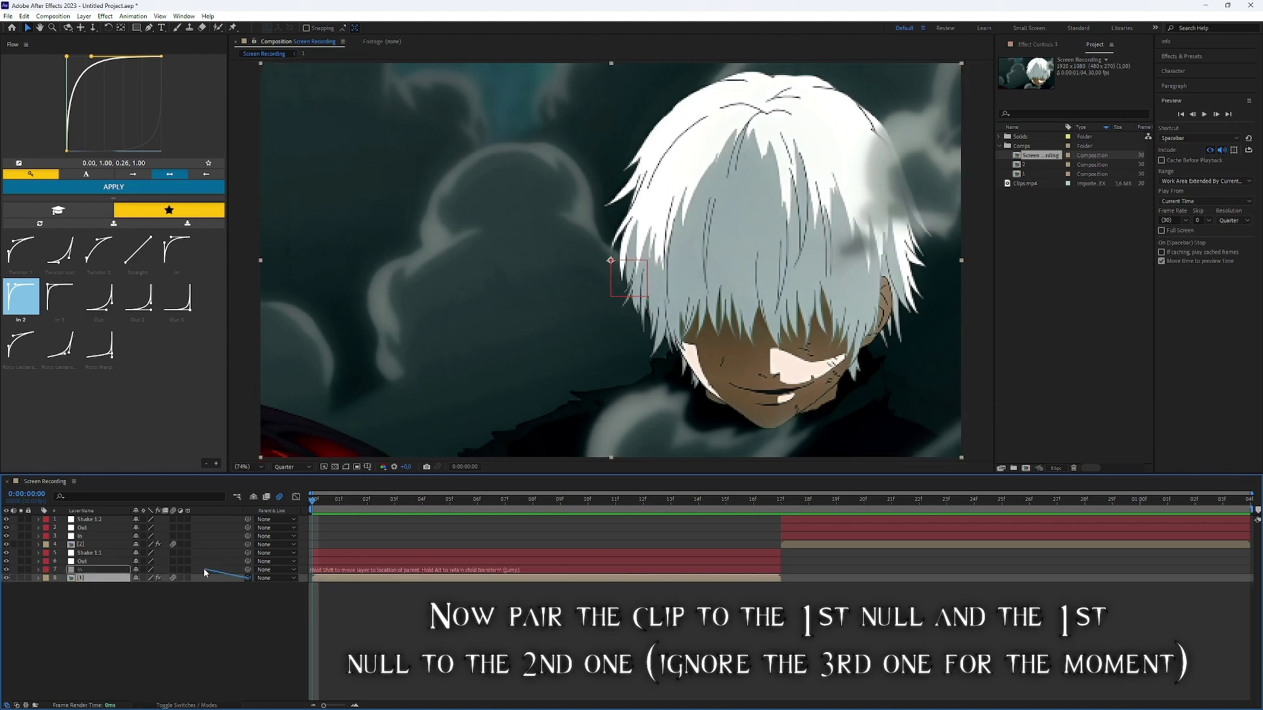
drag(204, 569, 198, 569)
click(92, 570)
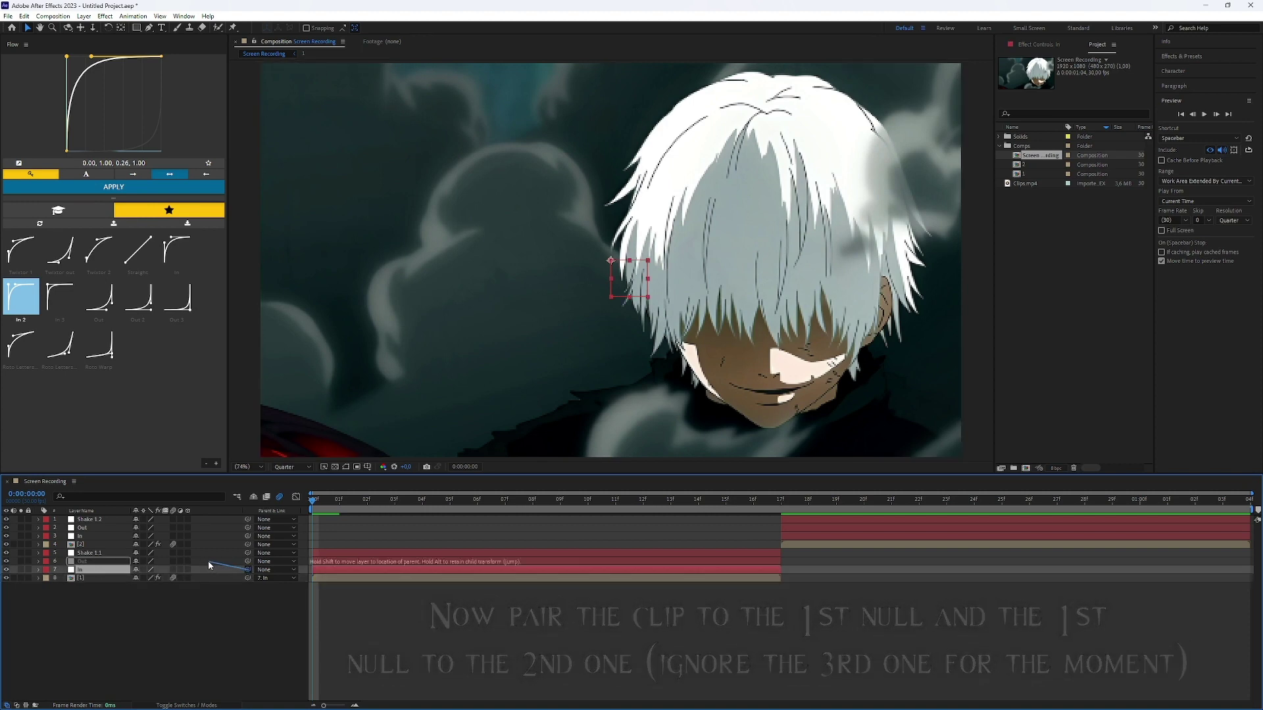
mouse_move(220, 564)
mouse_down()
mouse_move(207, 561)
mouse_move(234, 539)
mouse_up()
click(93, 543)
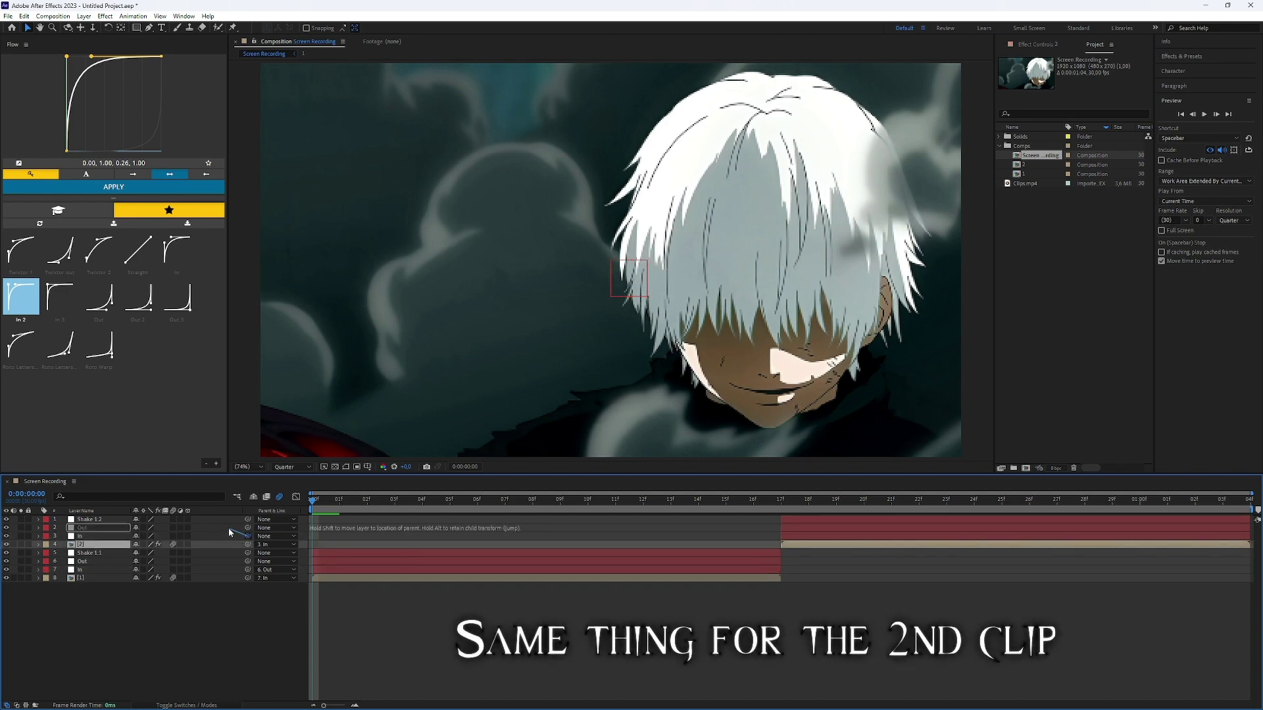
drag(228, 527, 228, 527)
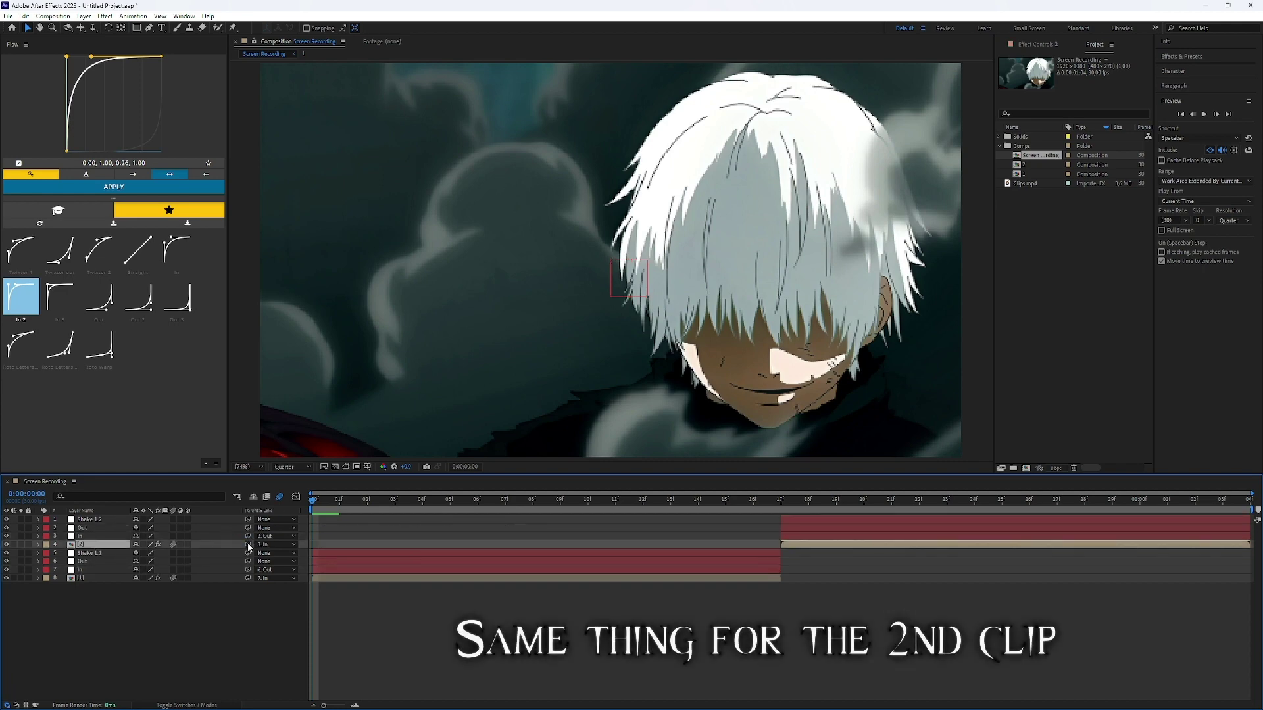
click(322, 569)
key(s)
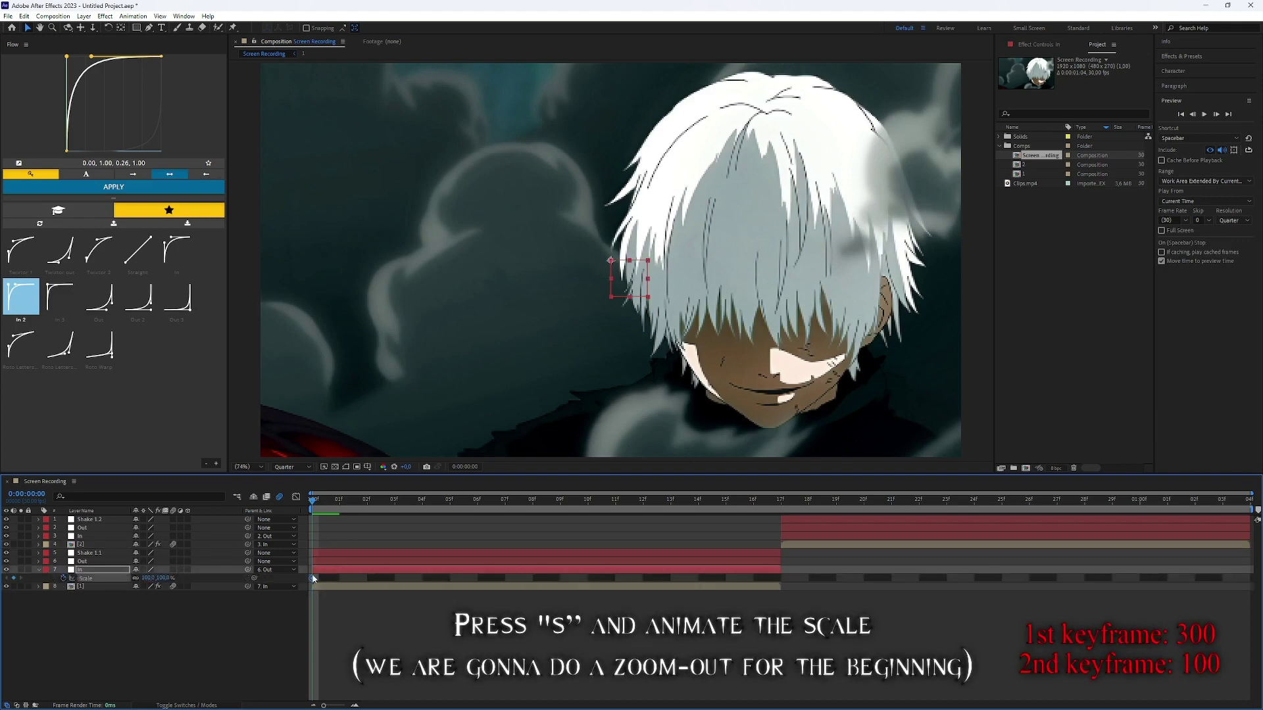
Key the first In null's Scale from 300%, ease it with Flow's In 2 curve, and preview
click(130, 608)
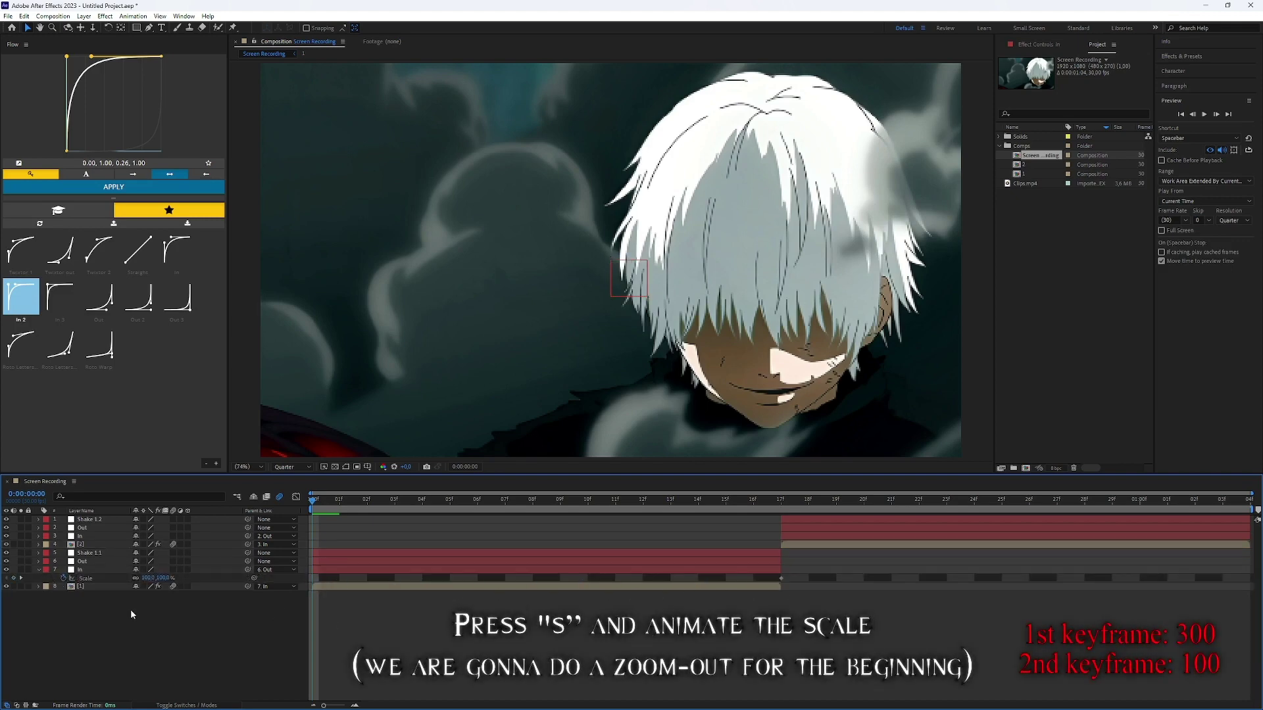
text(0)
key(Return)
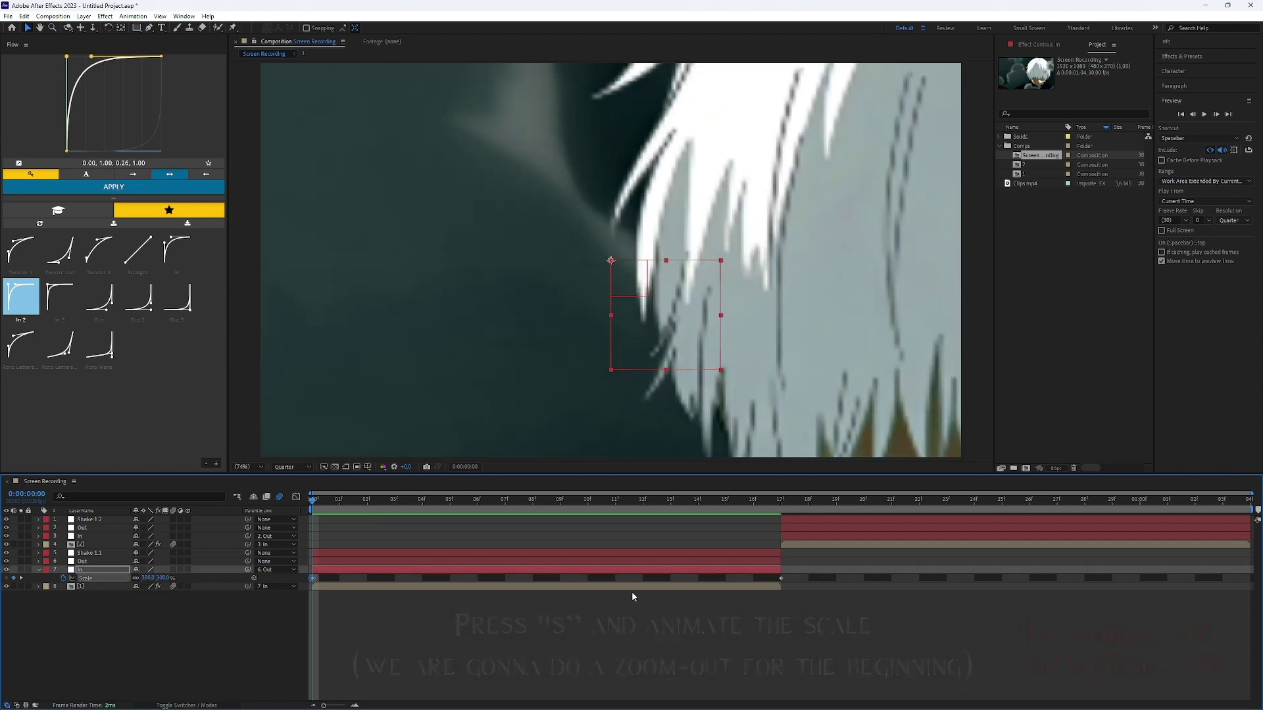
drag(818, 586, 276, 574)
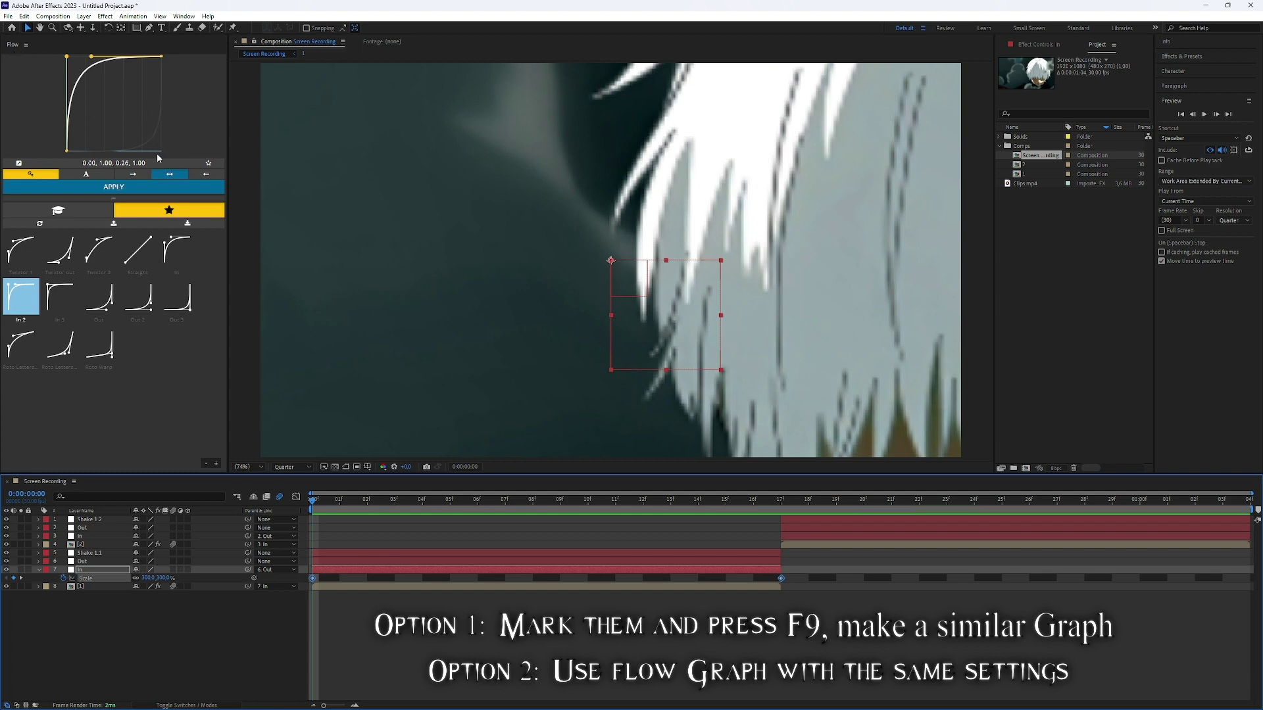
click(113, 188)
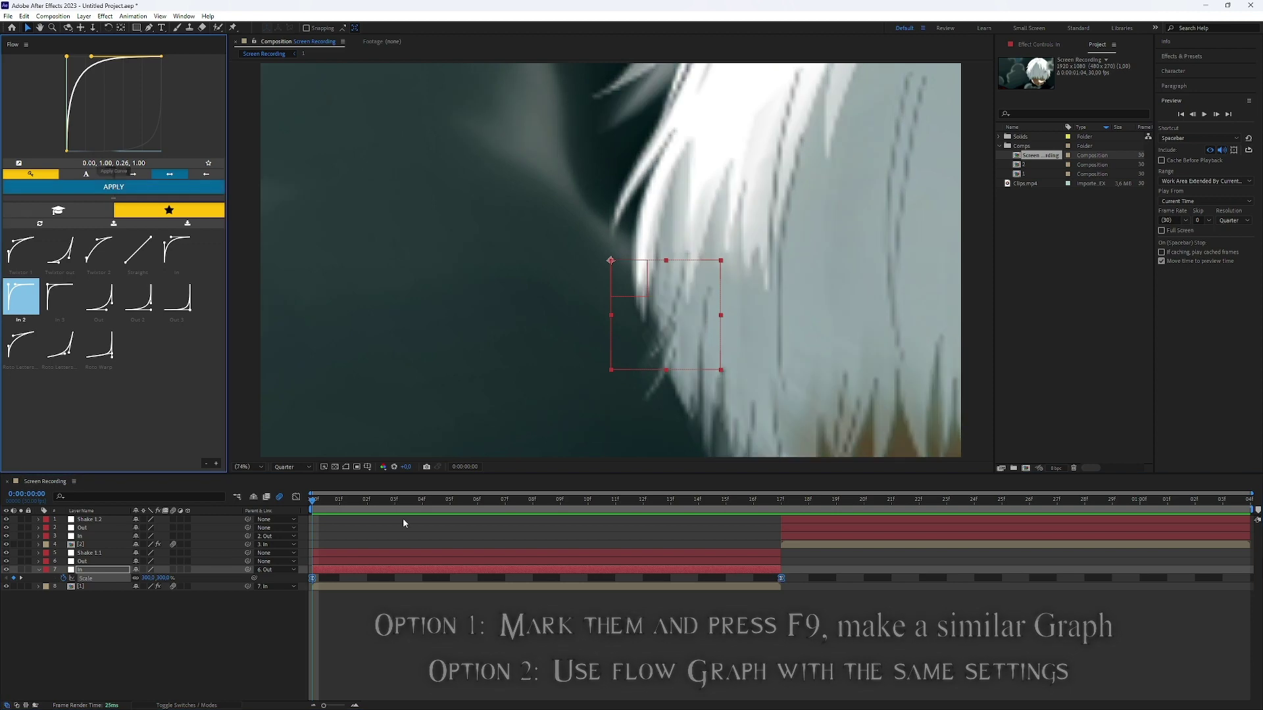
click(356, 568)
key(u)
key(space)
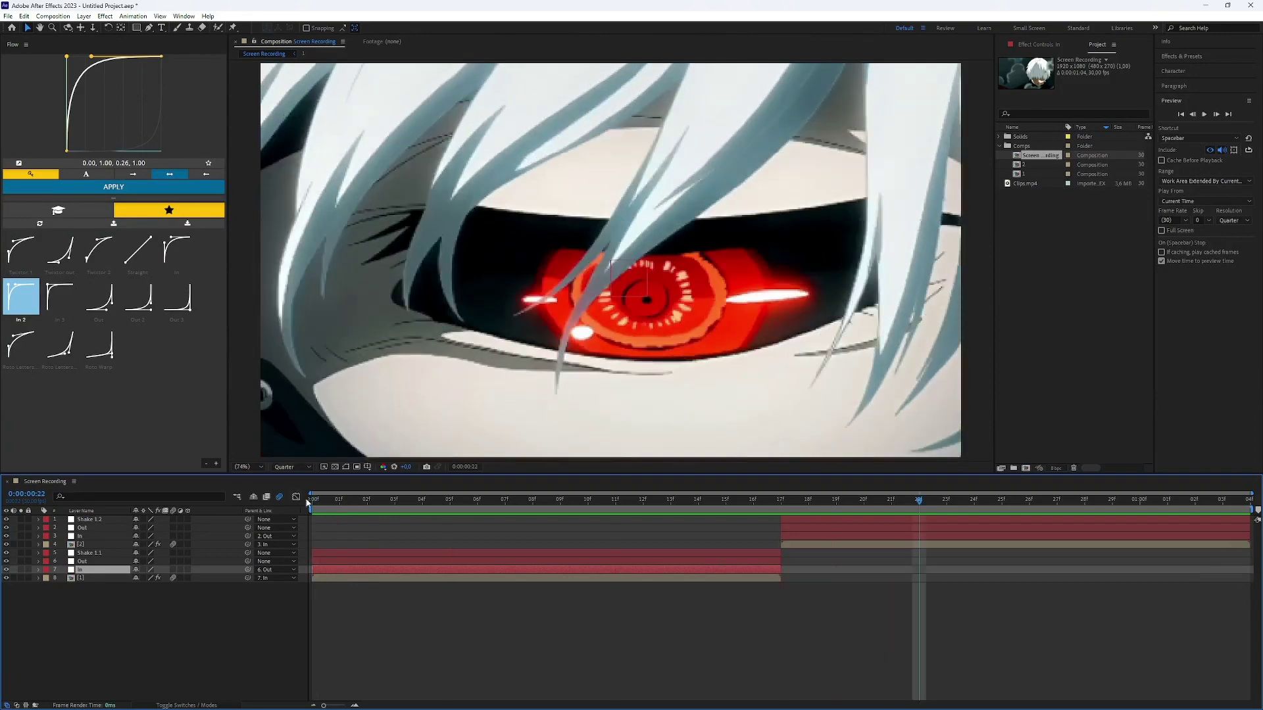
Keyframe the first Out null's Scale from 100% to 300%, ending at frame 17
key(space)
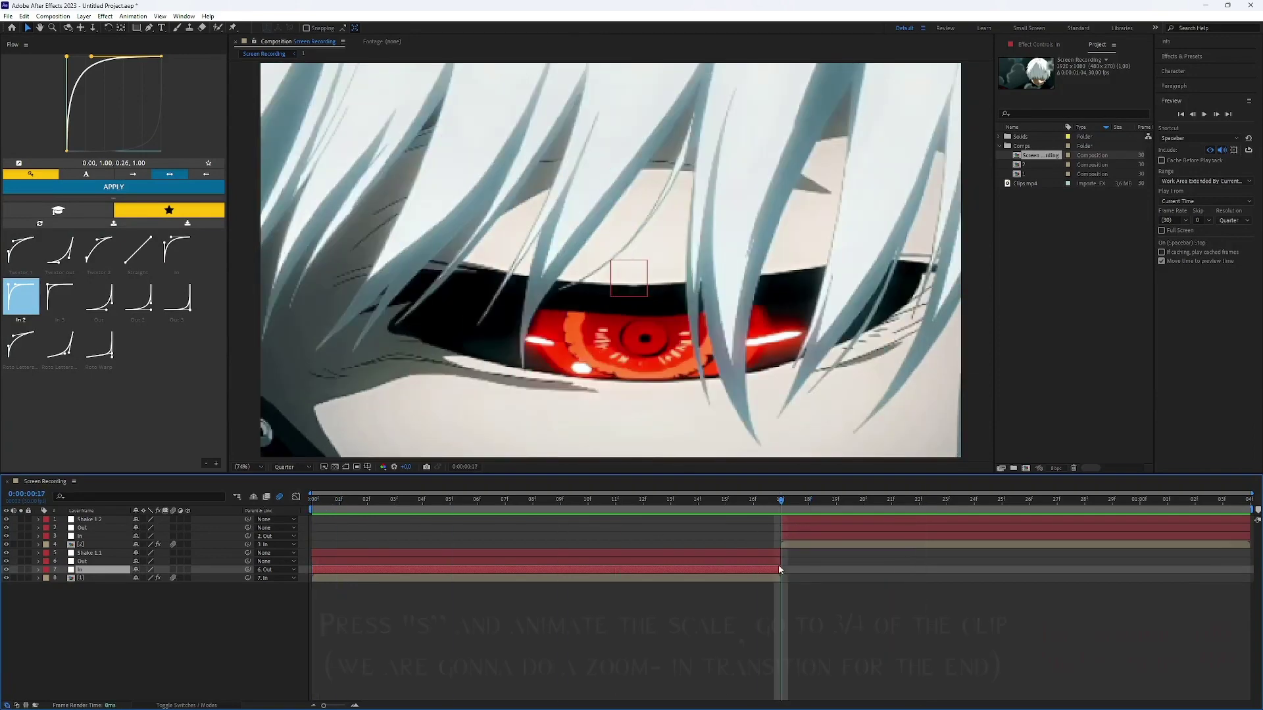
click(762, 562)
key(Page_Up)
key(Page_Up)
key(Page_Up)
key(Page_Up)
key(Page_Up)
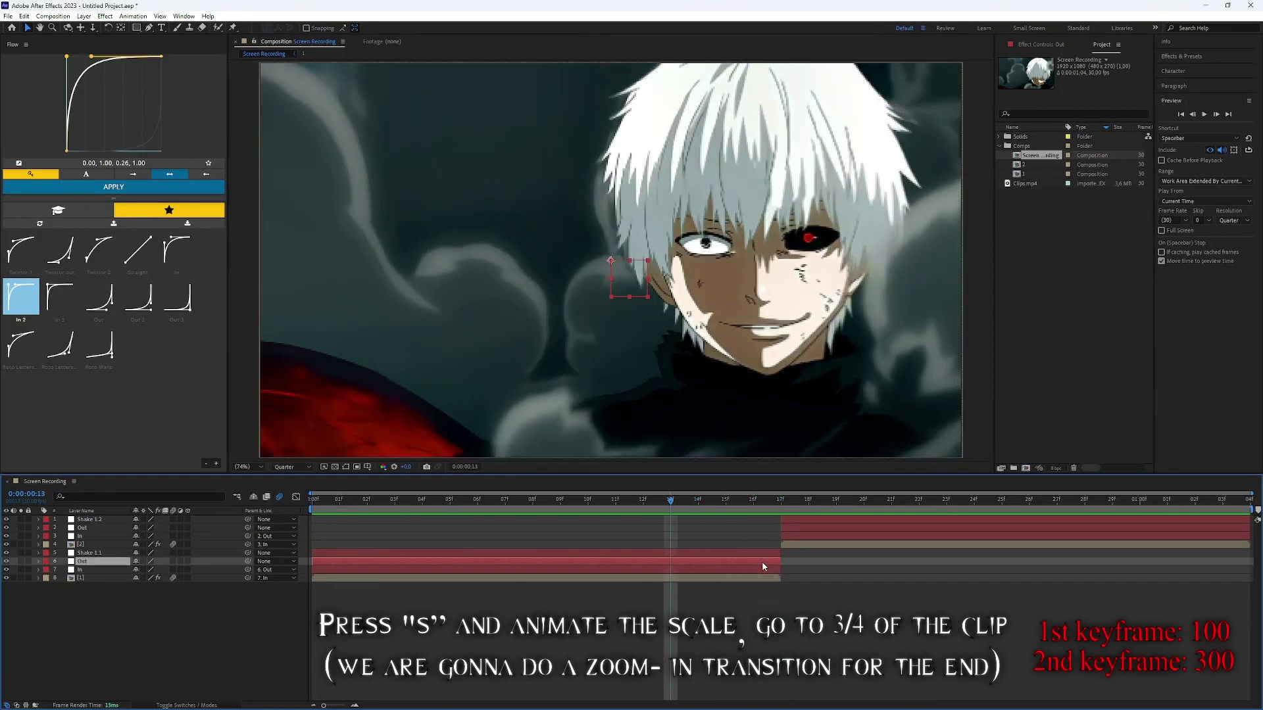
key(Page_Up)
key(Page_Up)
key(Page_Up)
key(s)
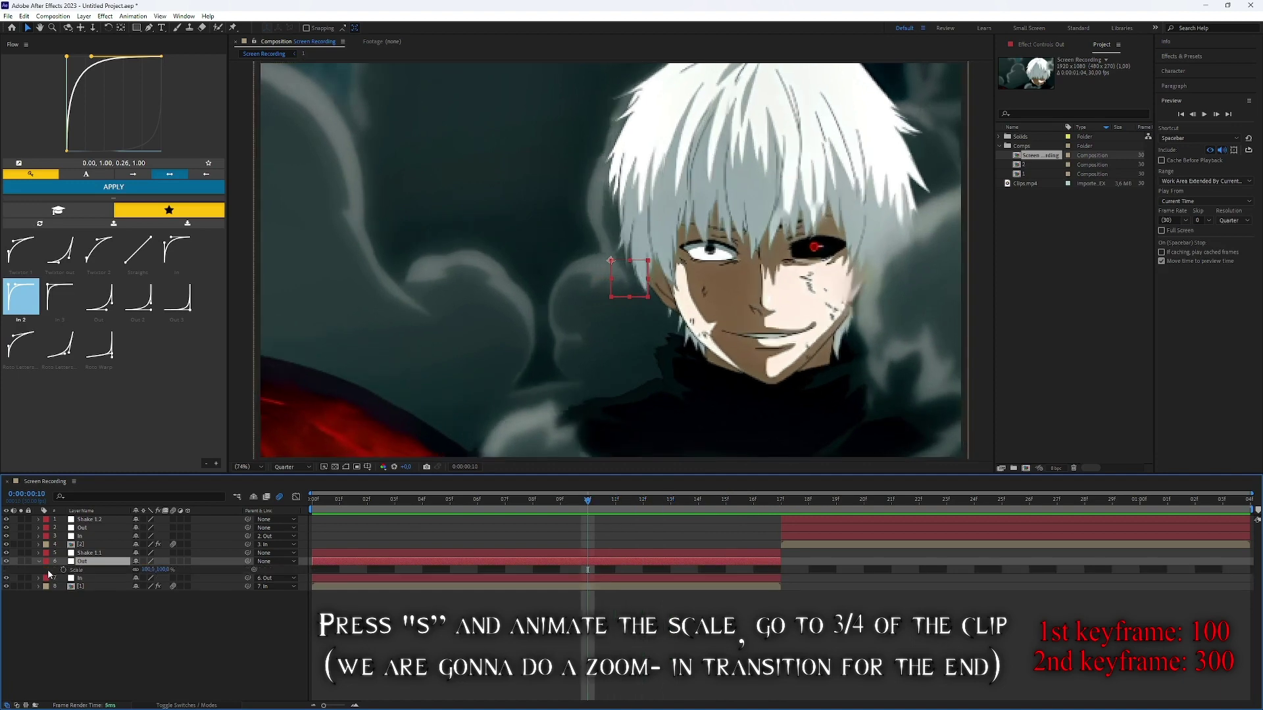
click(758, 504)
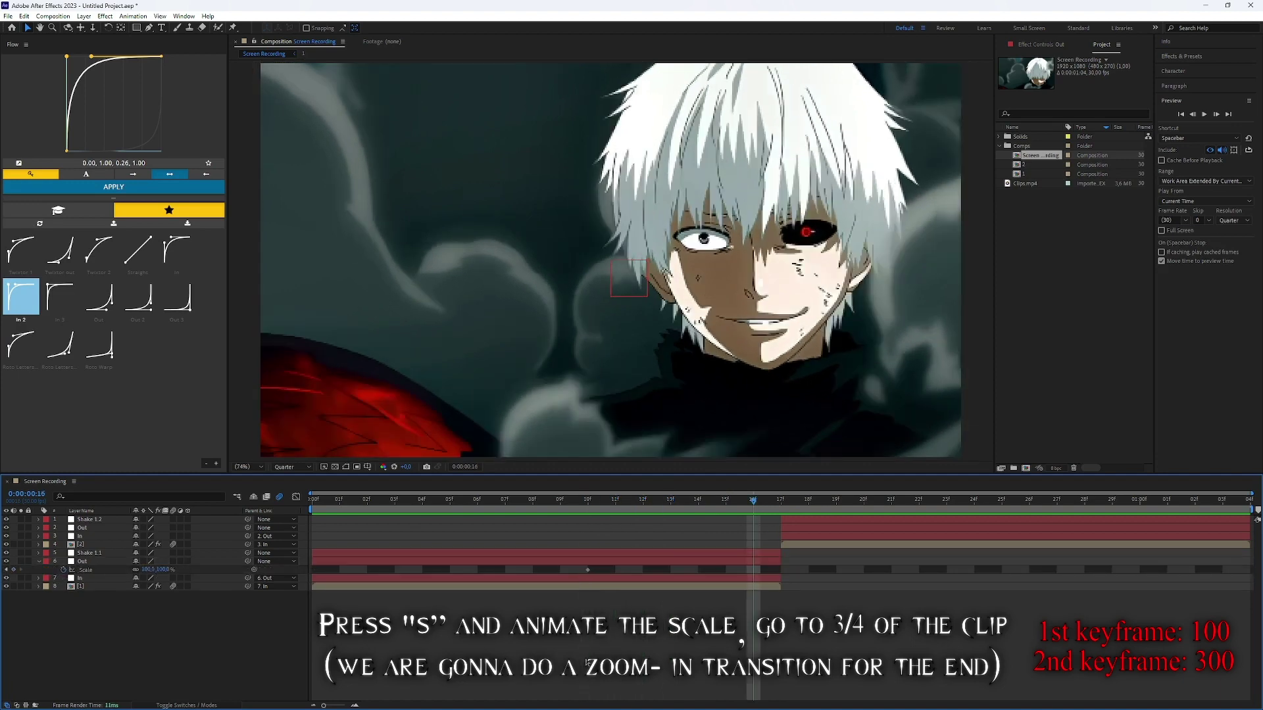
click(164, 569)
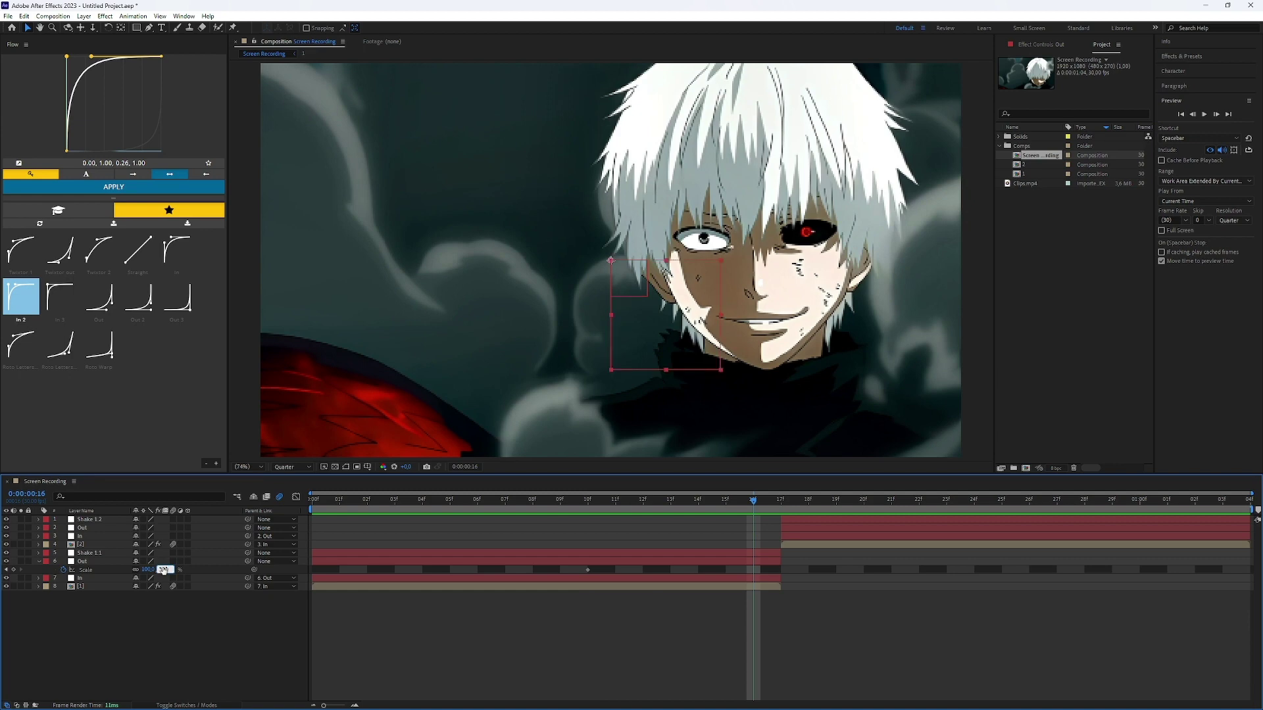
key(Return)
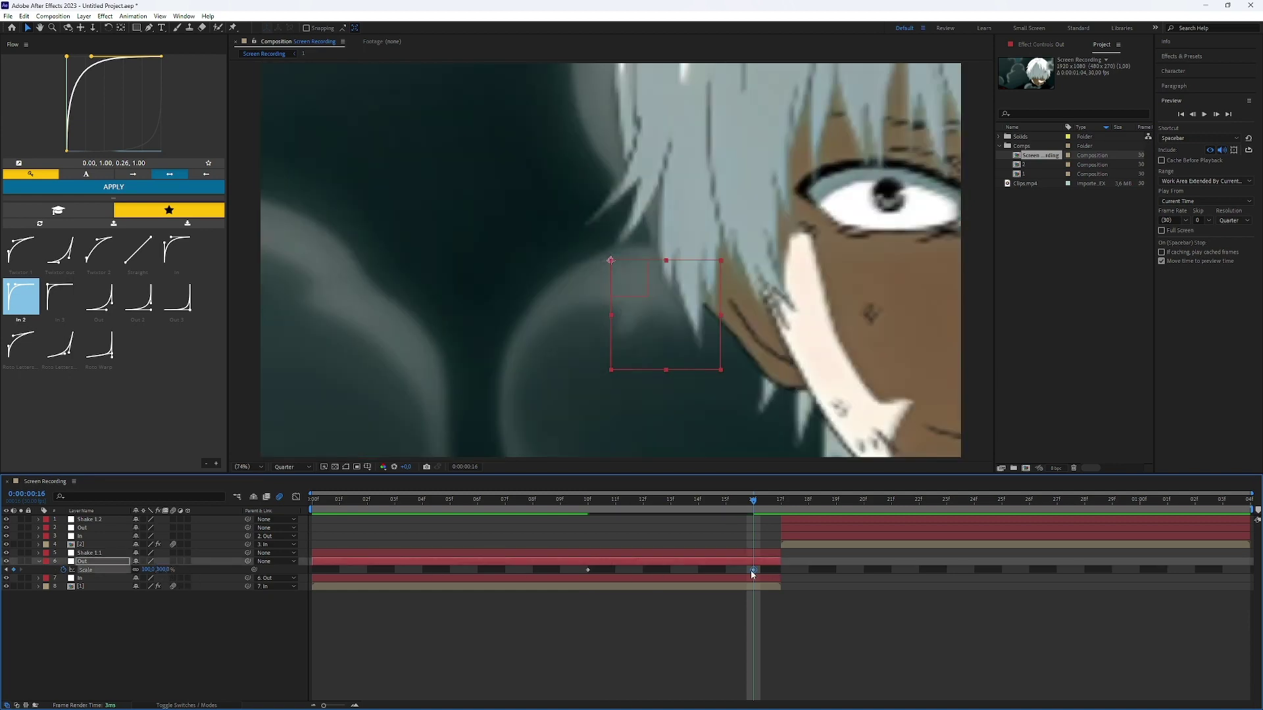
mouse_move(752, 570)
mouse_down()
mouse_move(781, 570)
mouse_move(485, 624)
mouse_up()
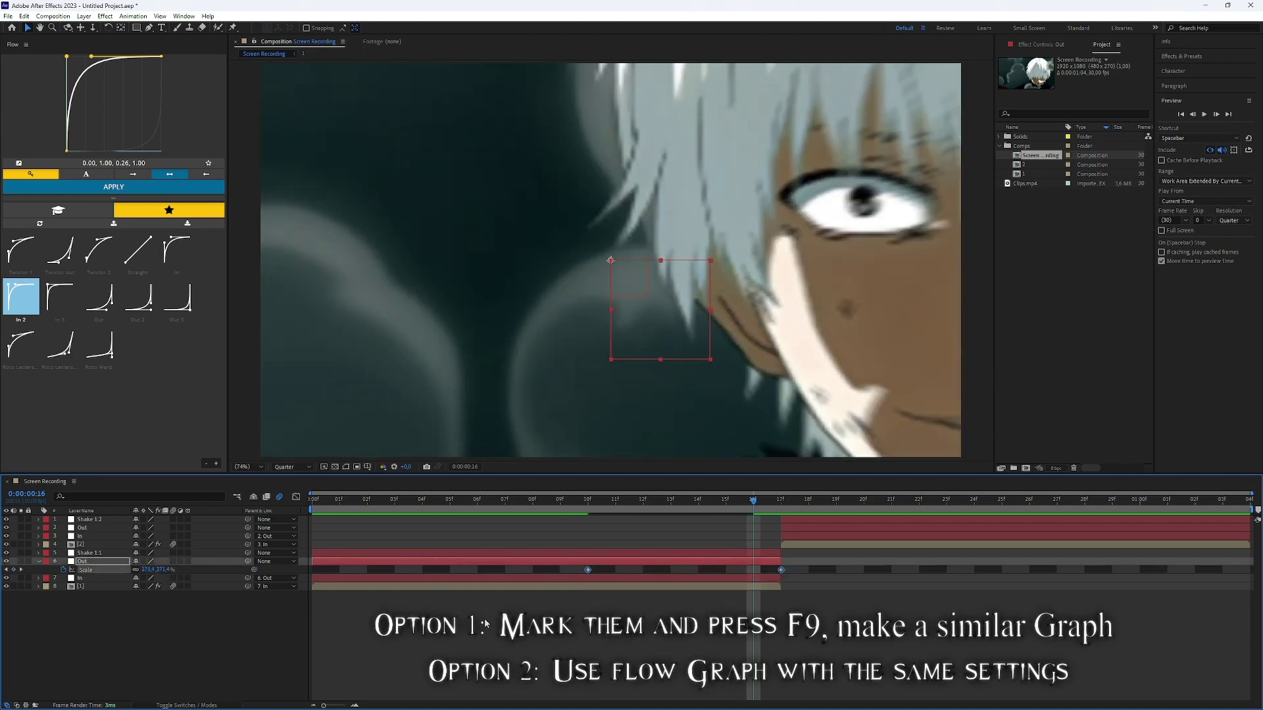
Ease both Out Scale keyframes with Flow's Out 3 curve, check the graph, and preview
click(176, 297)
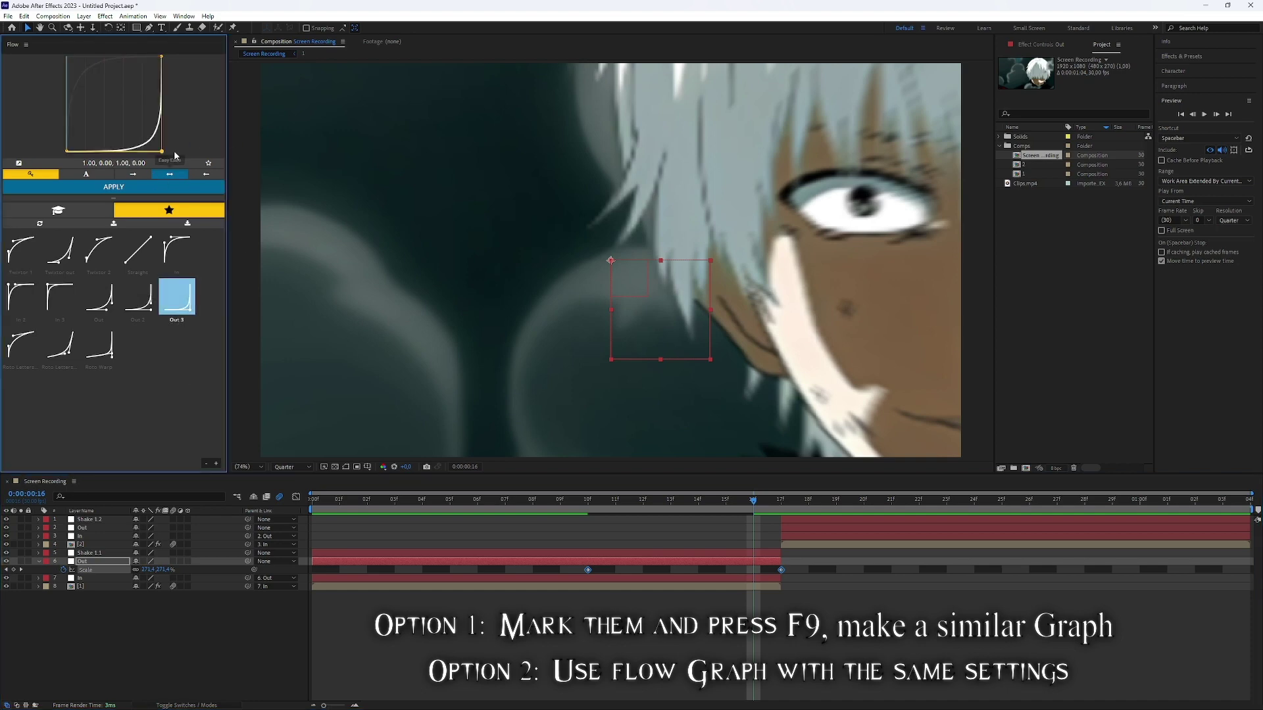
click(160, 189)
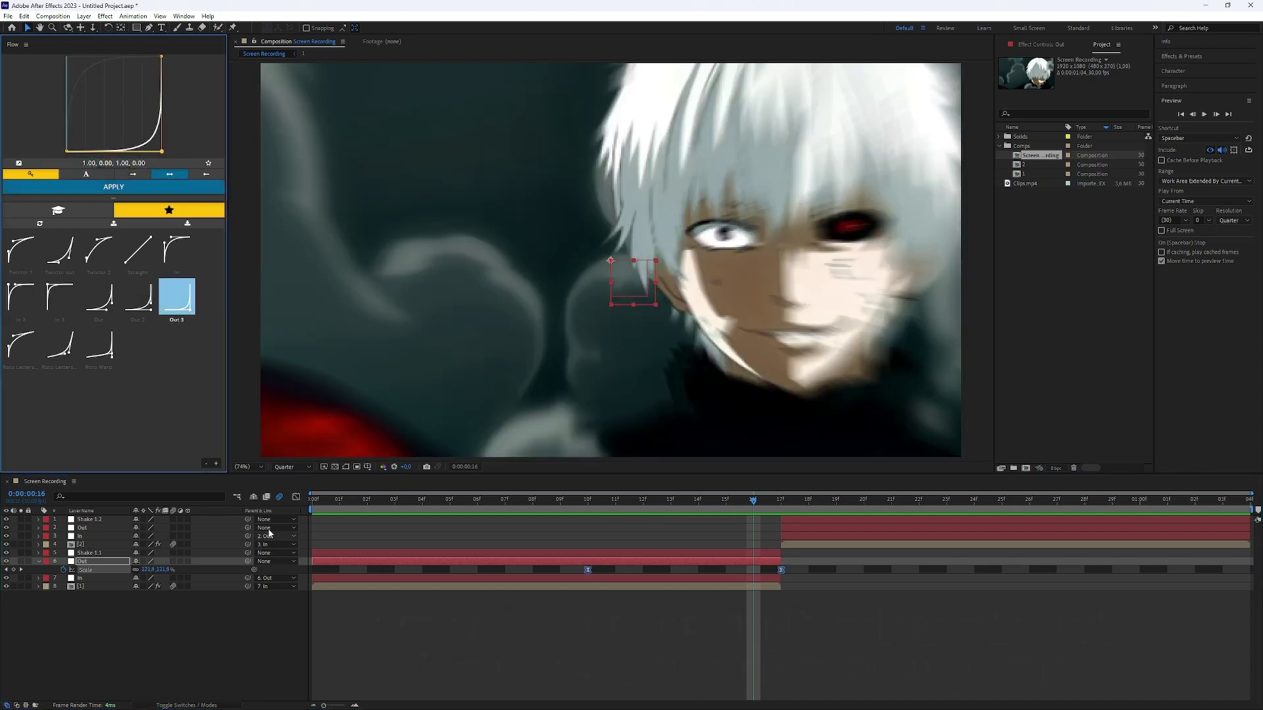
click(295, 497)
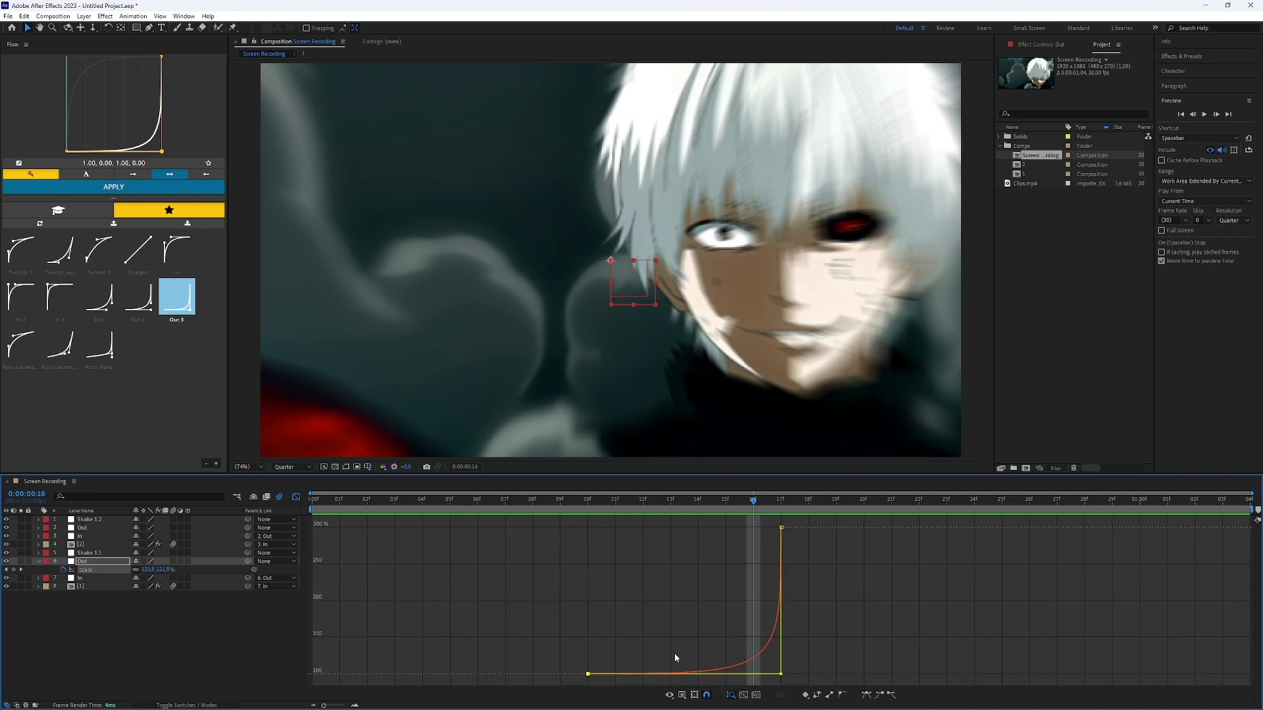
click(38, 561)
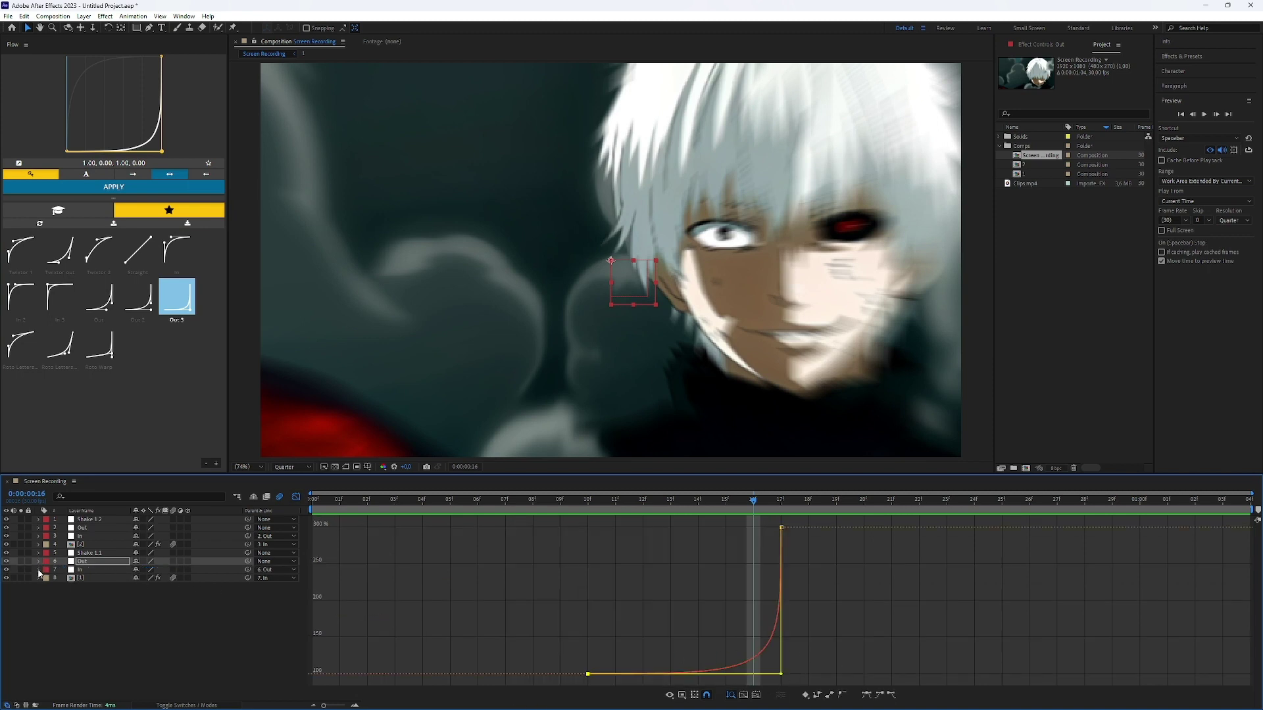
click(296, 497)
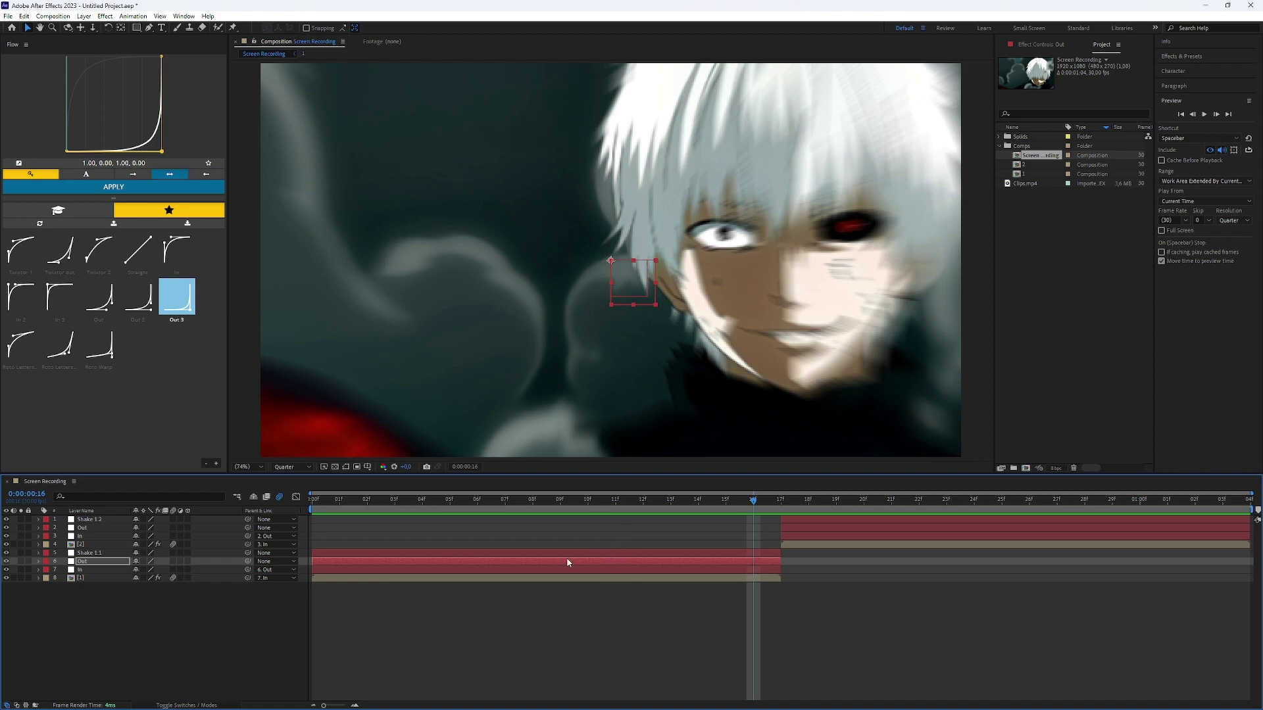
key(space)
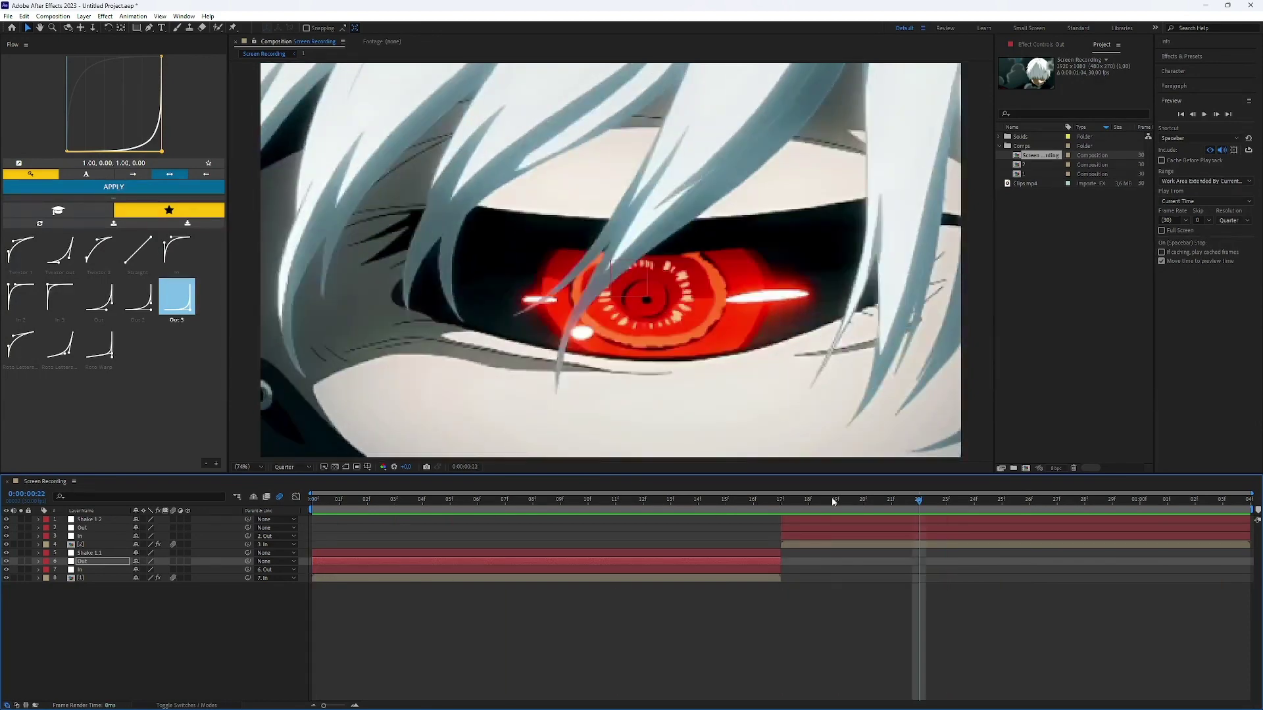
Keyframe the second In null's Scale at 120% and 80% at frame 17
click(780, 500)
click(790, 536)
key(s)
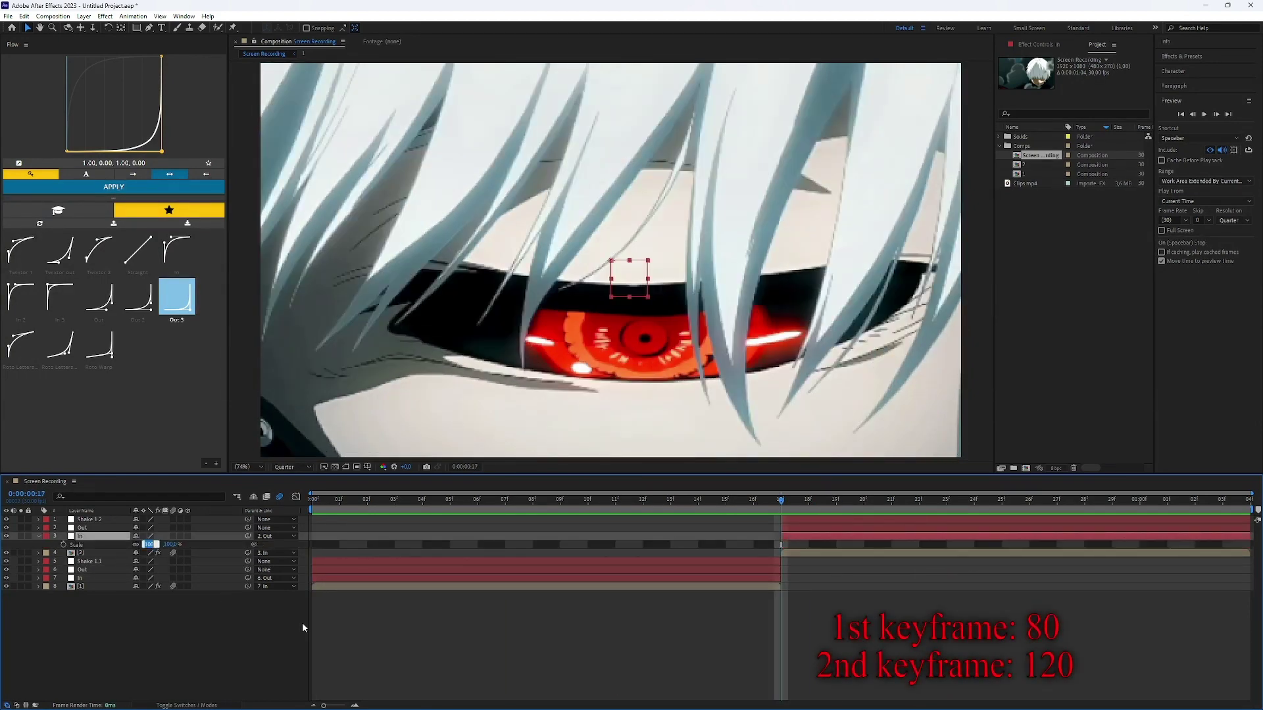
text(120)
key(Return)
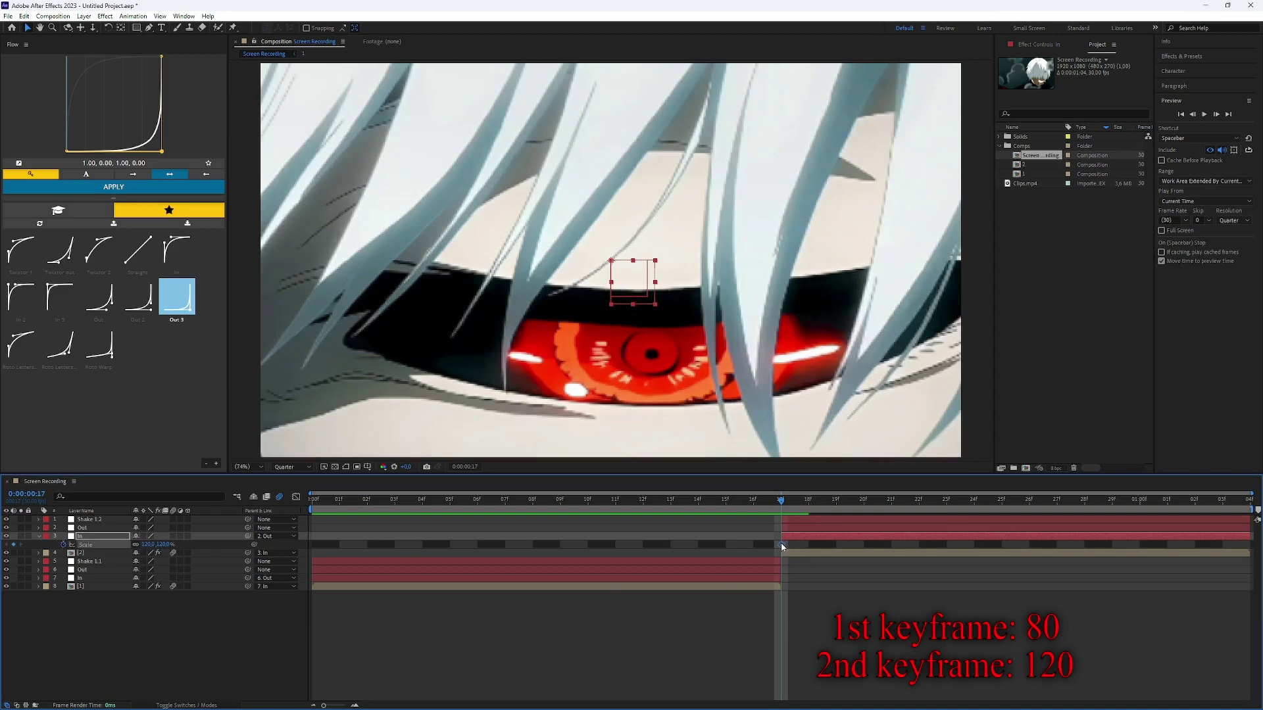
key(F2)
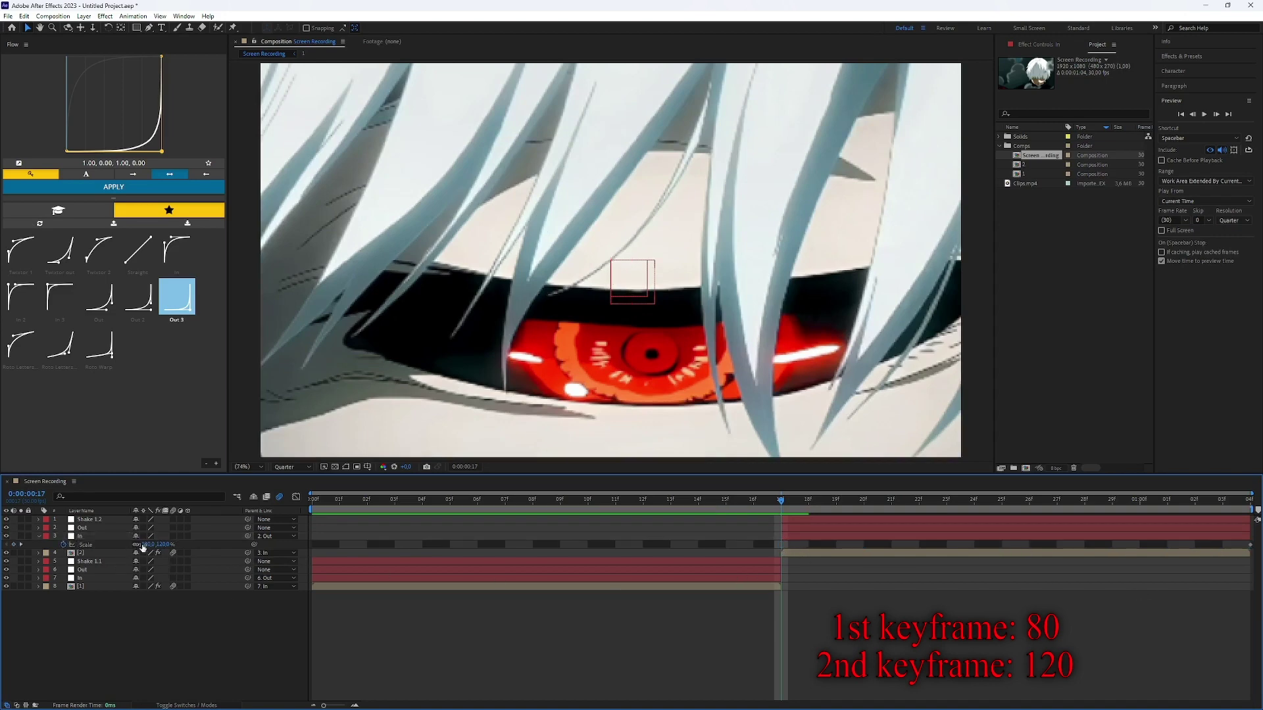
text(80)
key(Return)
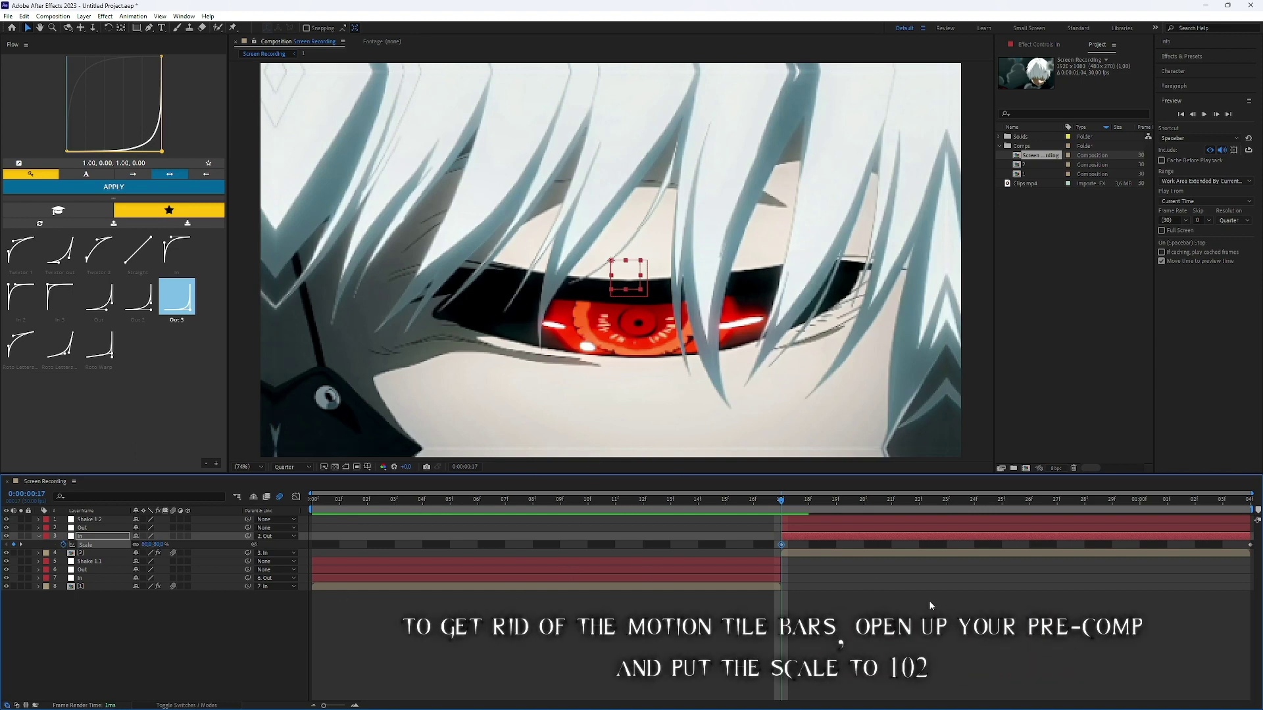
Scale Clips.mp4 in pre-comp 2 to 102% and return to Screen Recording
click(90, 519)
text(s)
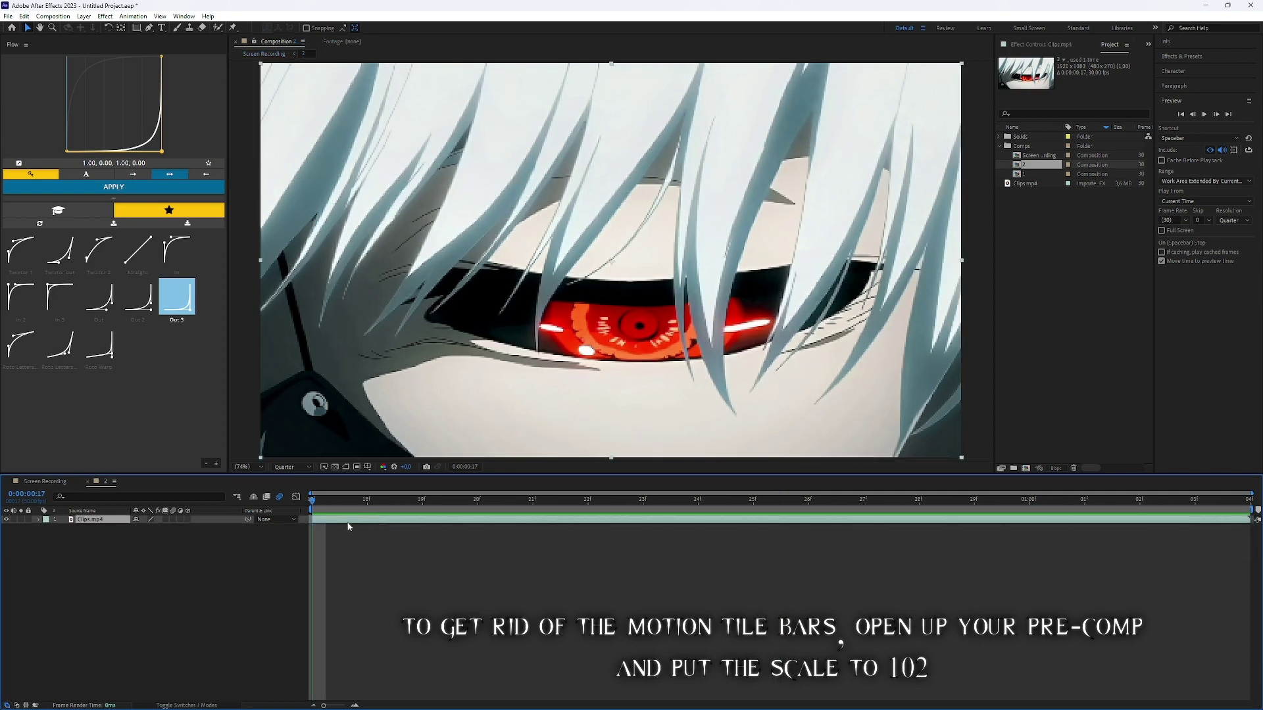
text(102)
key(Return)
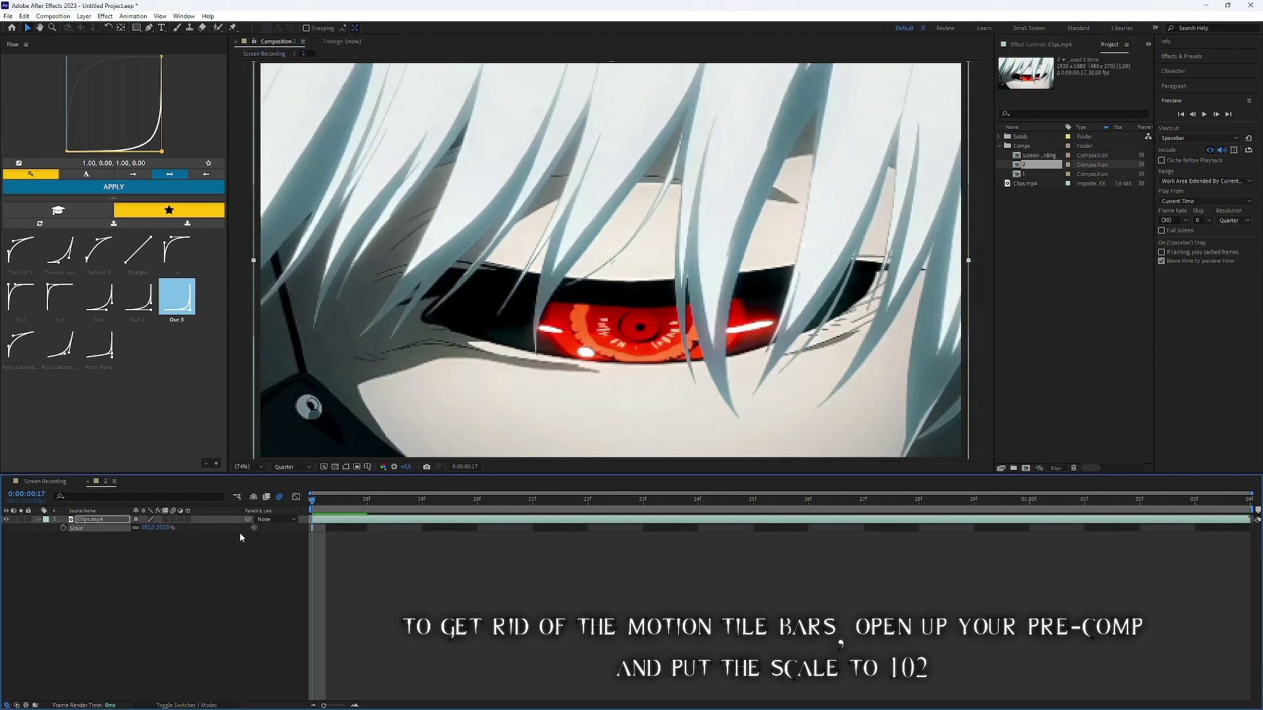
click(56, 483)
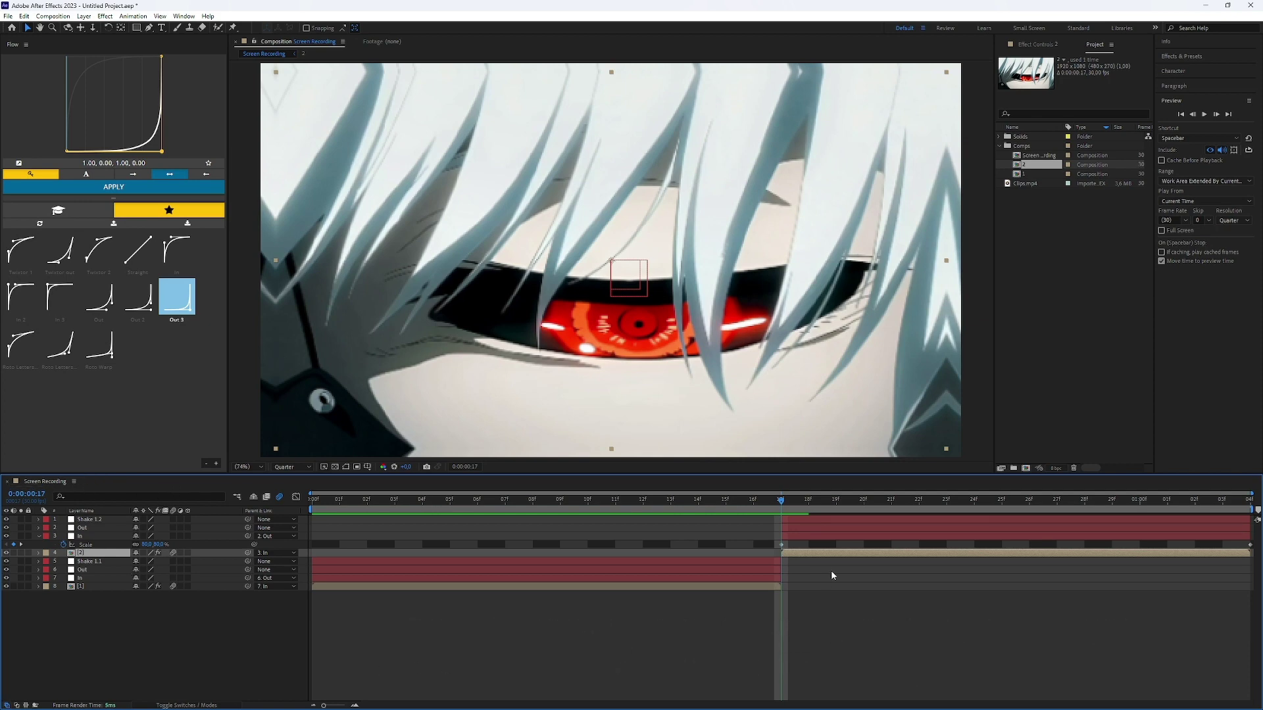
Ease the second In null's Scale keyframes with Flow's In 2 curve and preview
click(92, 545)
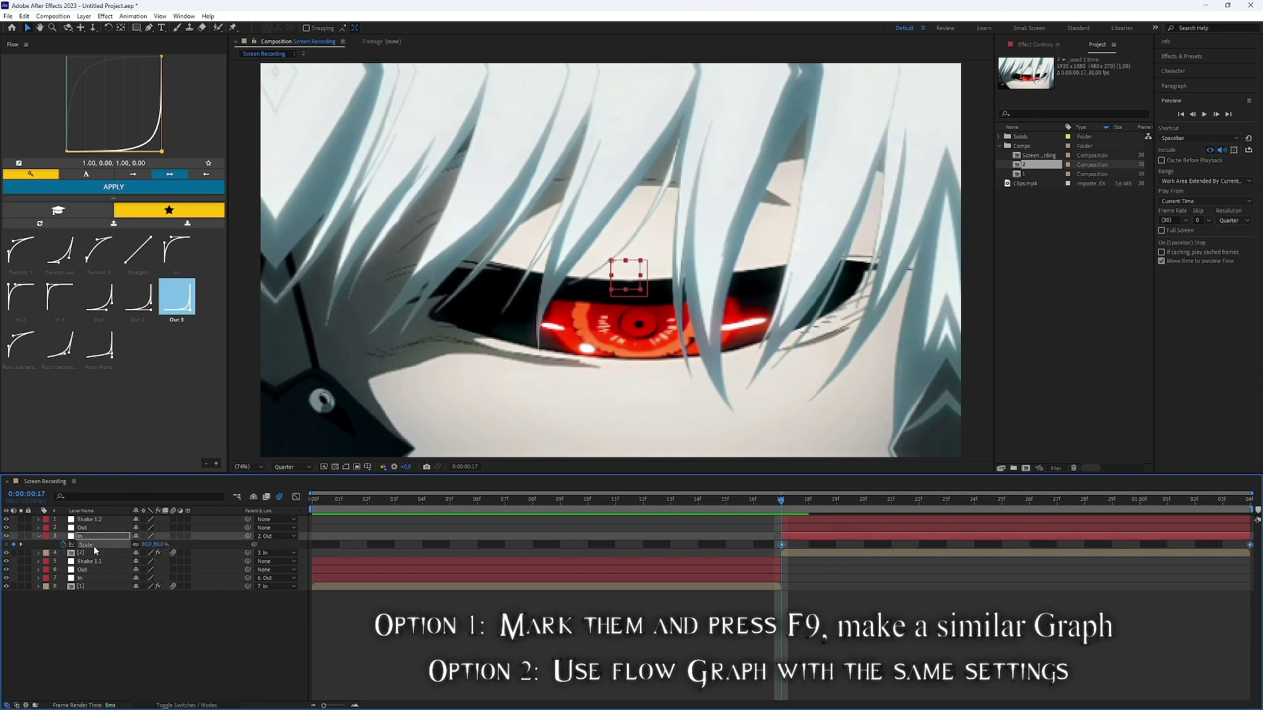
click(20, 303)
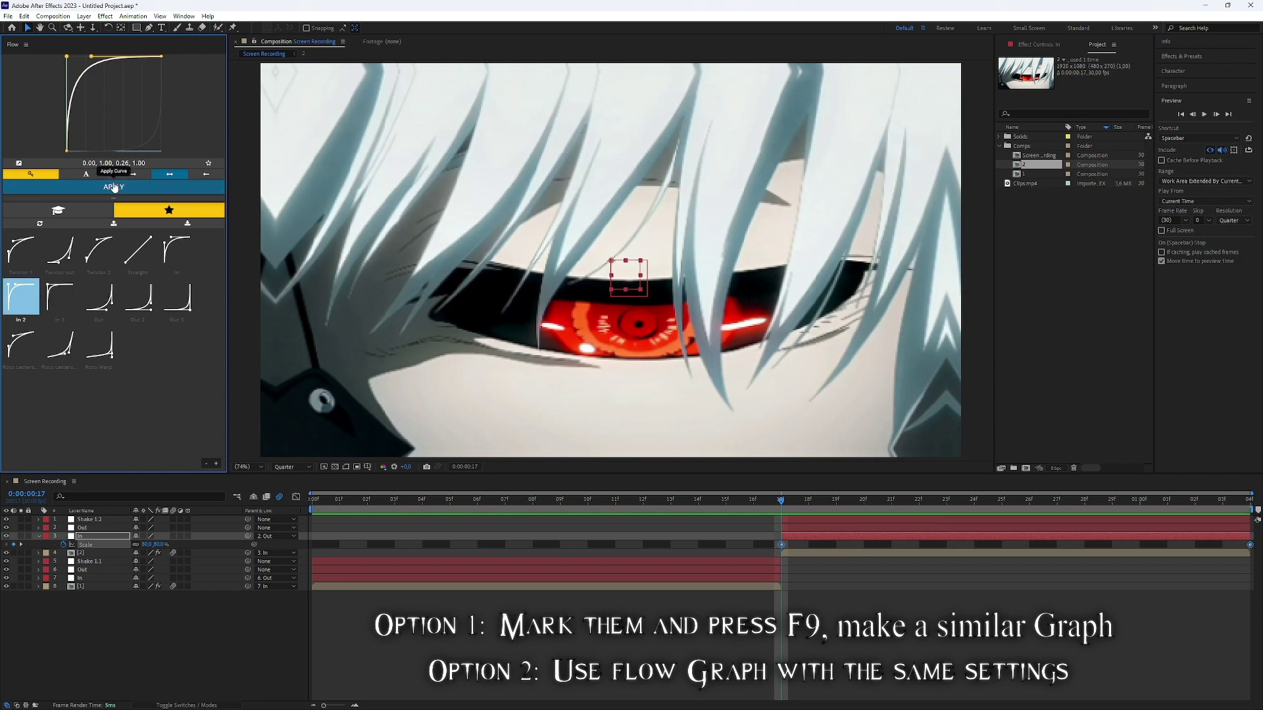
click(114, 186)
click(296, 498)
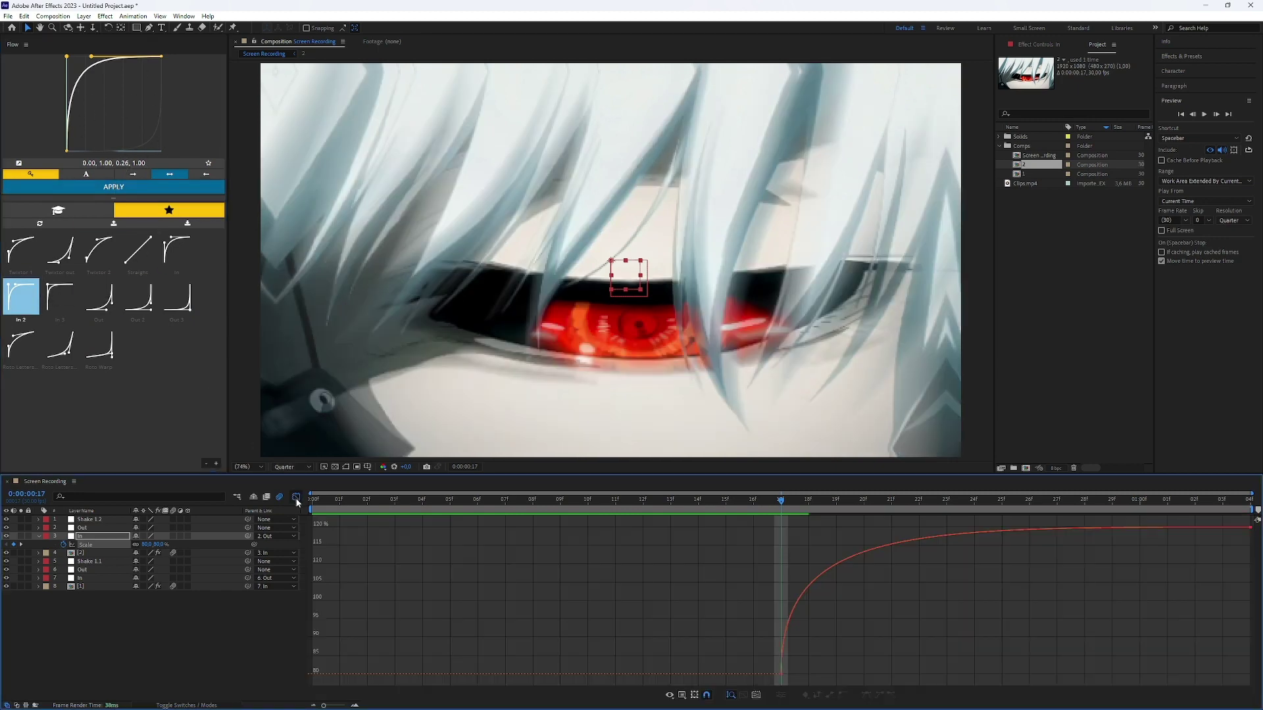
drag(647, 590, 845, 683)
click(296, 499)
click(40, 537)
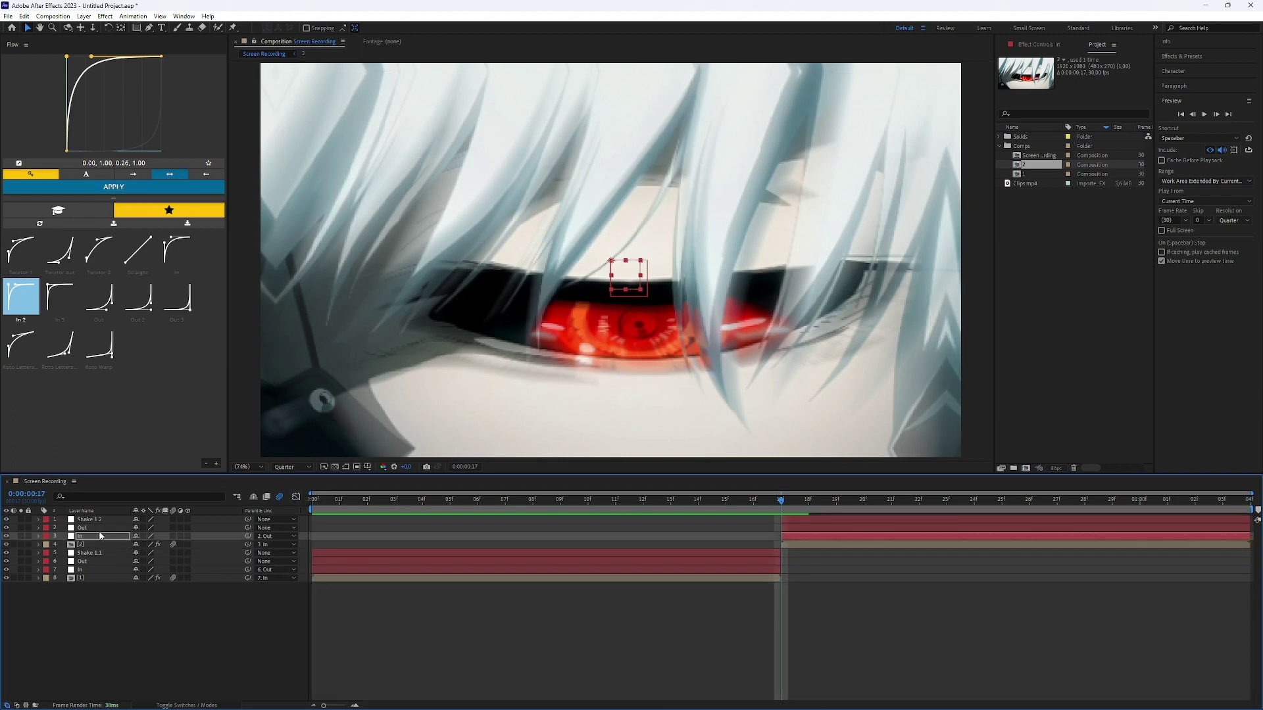
click(99, 527)
key(space)
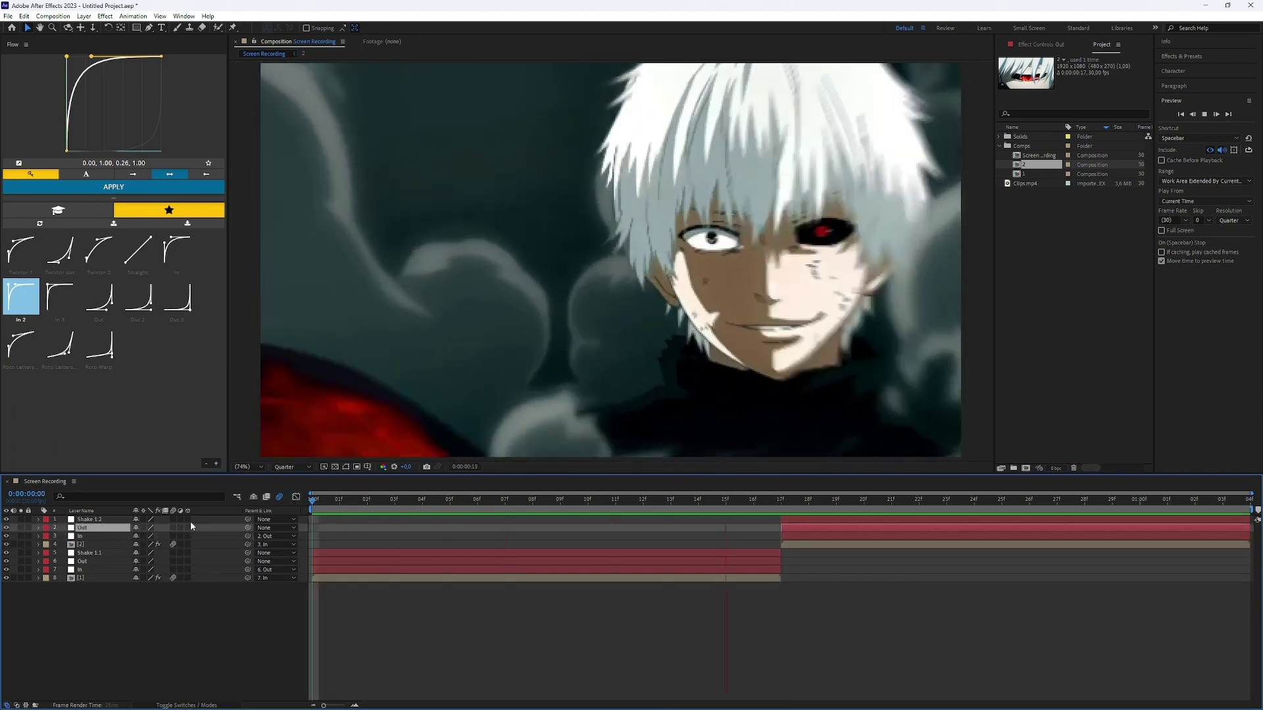
Keyframe the second Out null's Scale from 100% to 1%, ease with Out 3, and preview
key(space)
key(space)
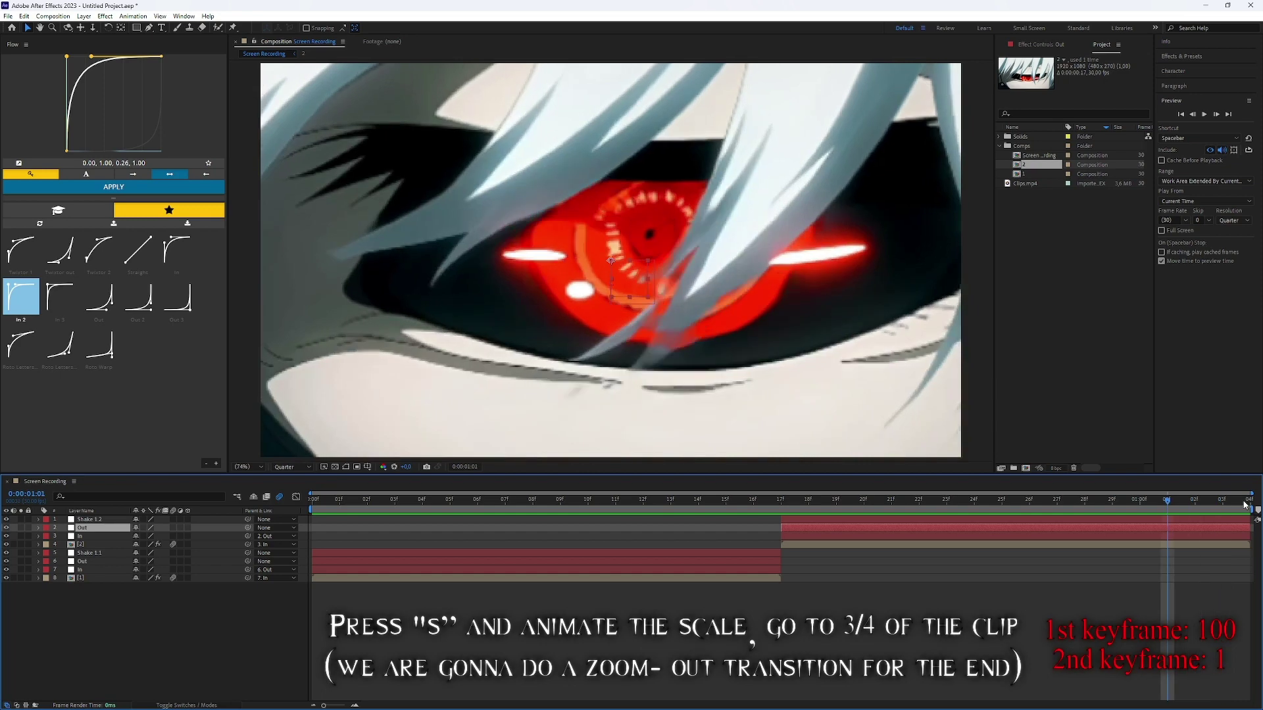
key(space)
key(s)
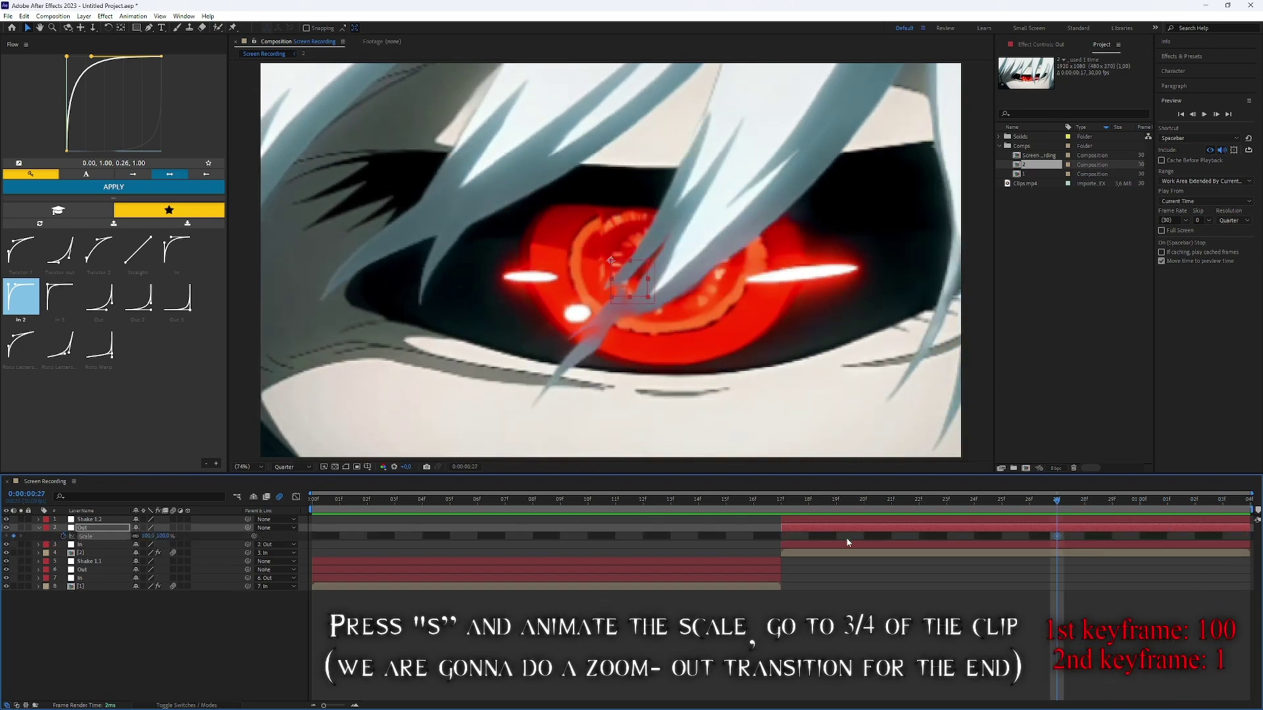
key(space)
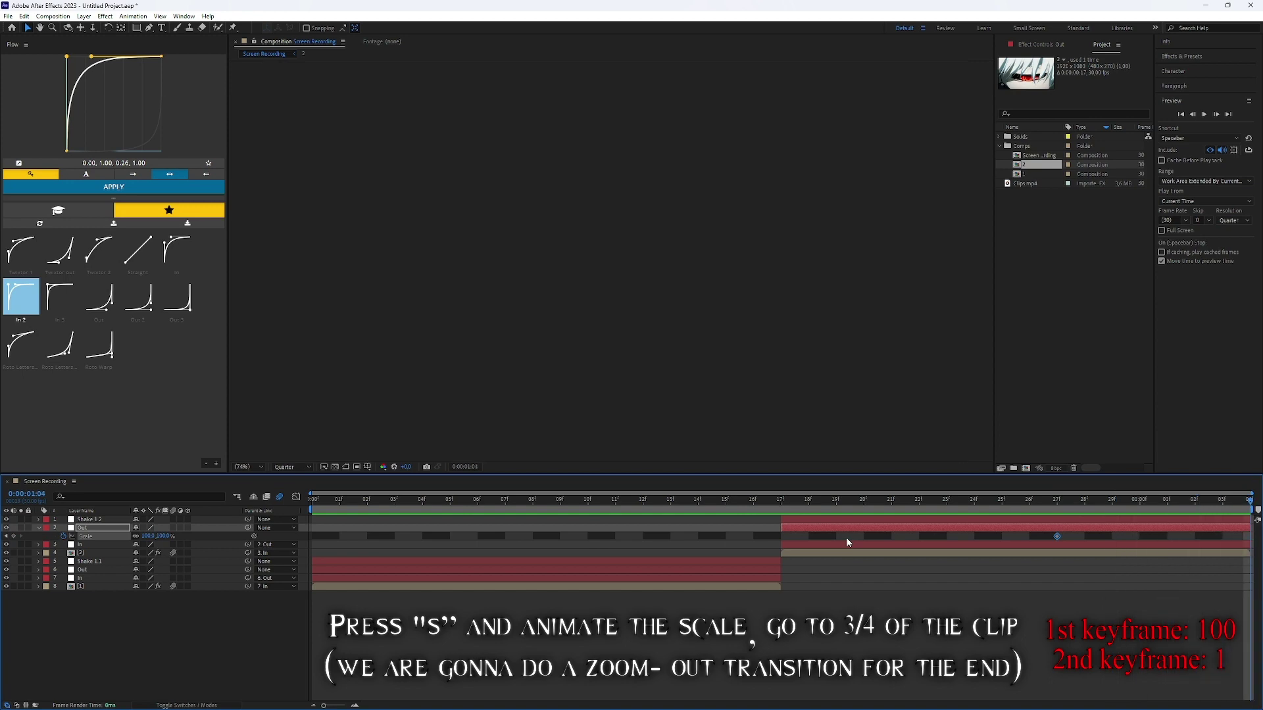
click(212, 606)
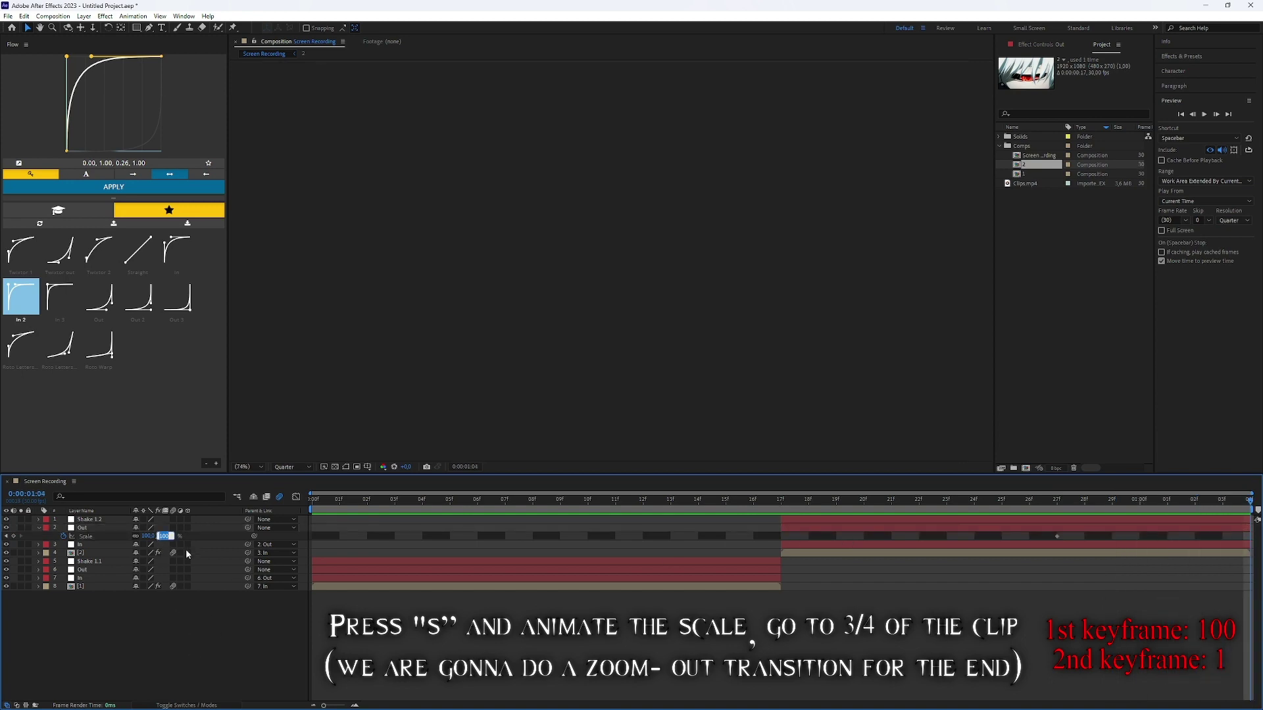
key(Return)
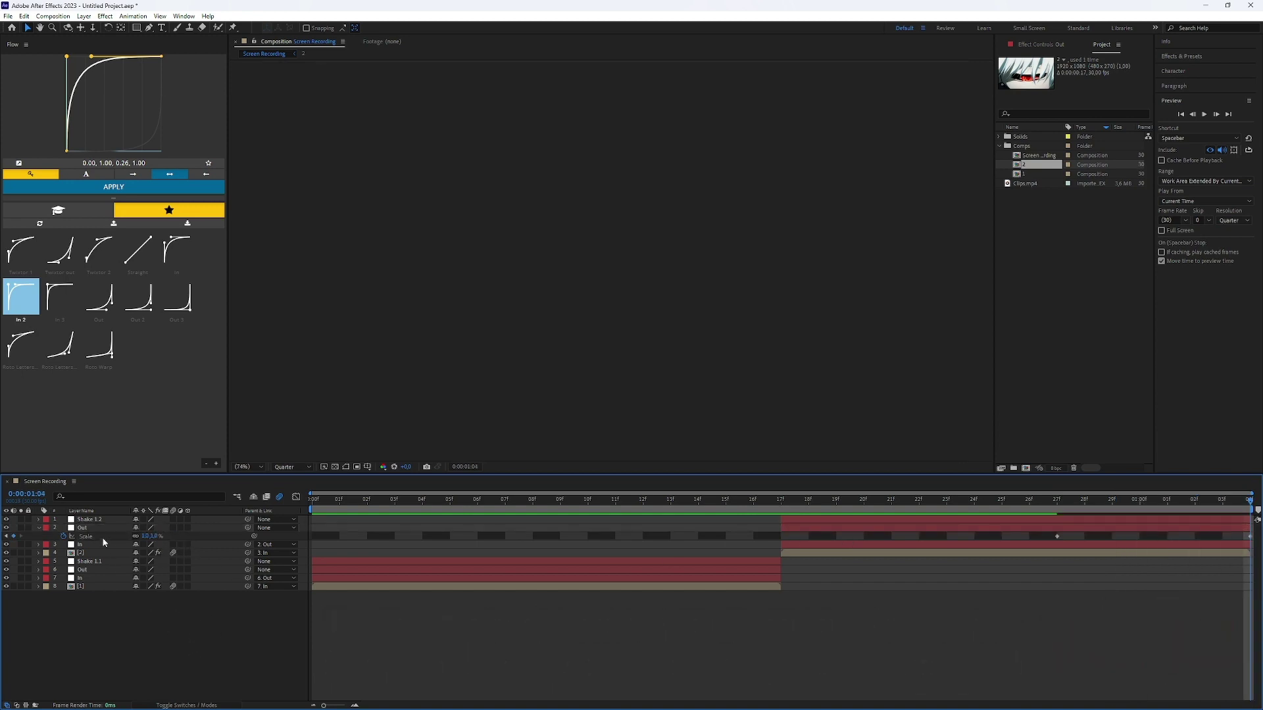
click(103, 540)
click(176, 297)
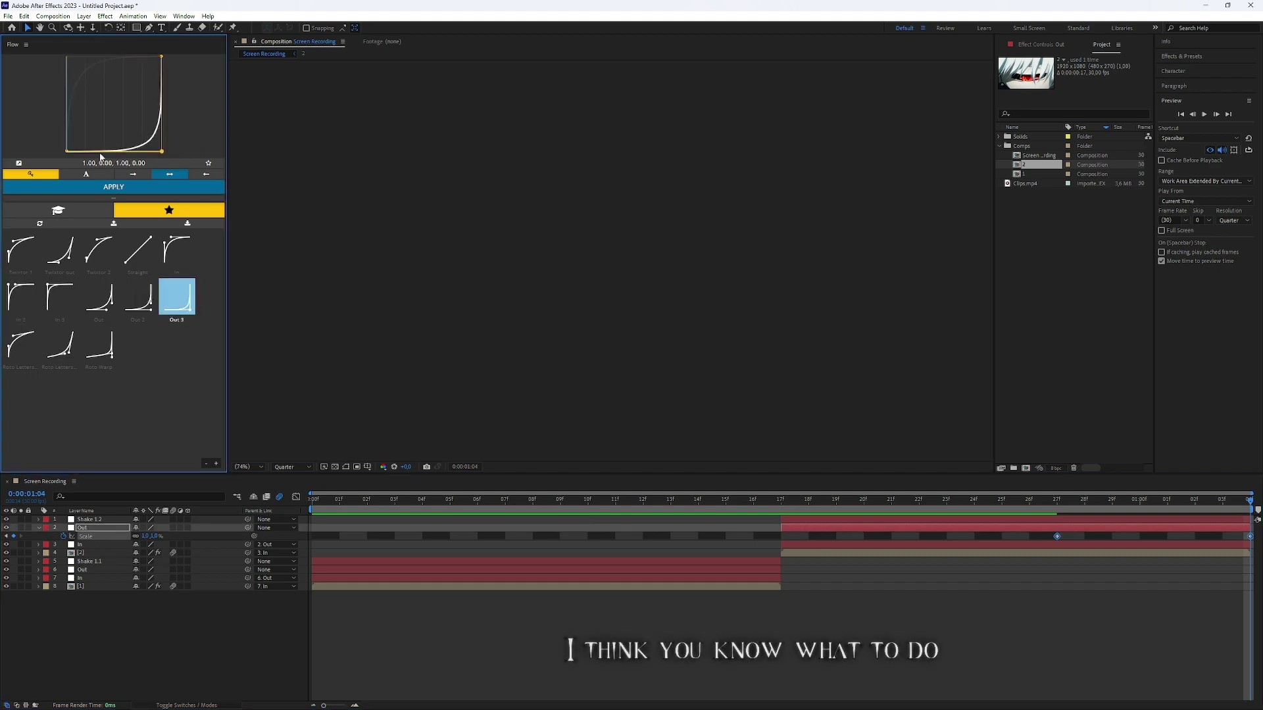
click(114, 187)
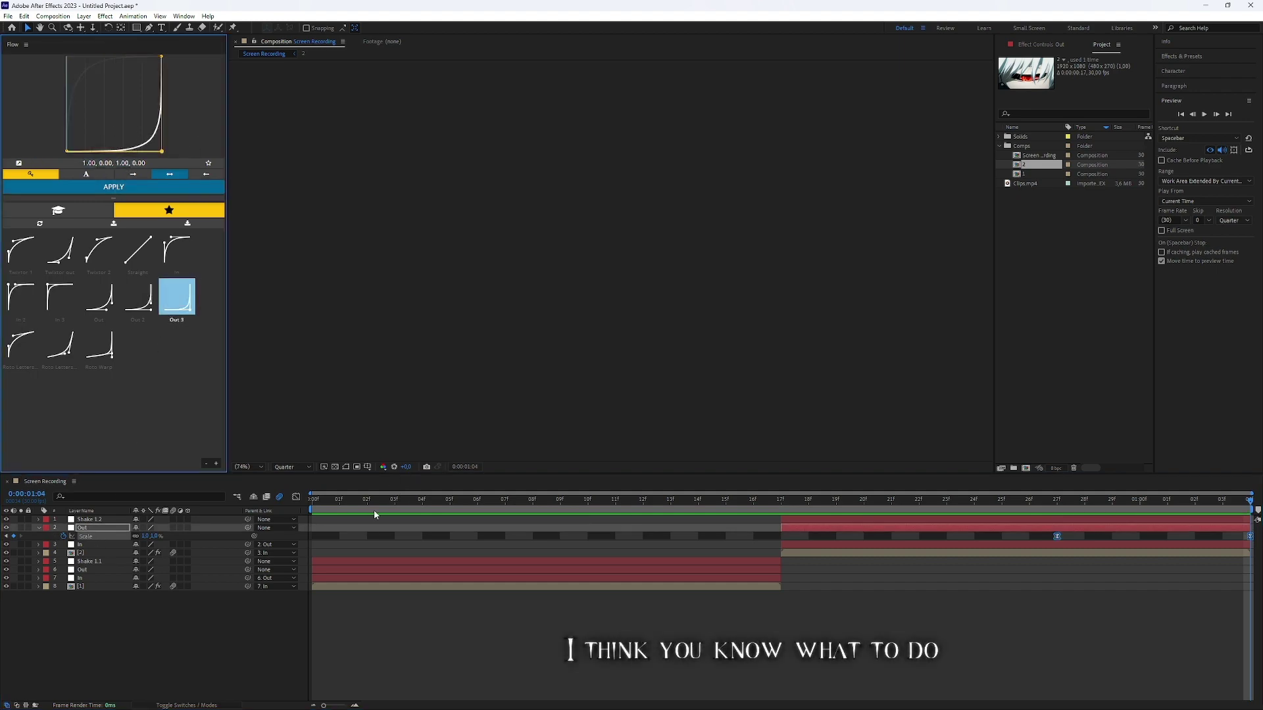
key(space)
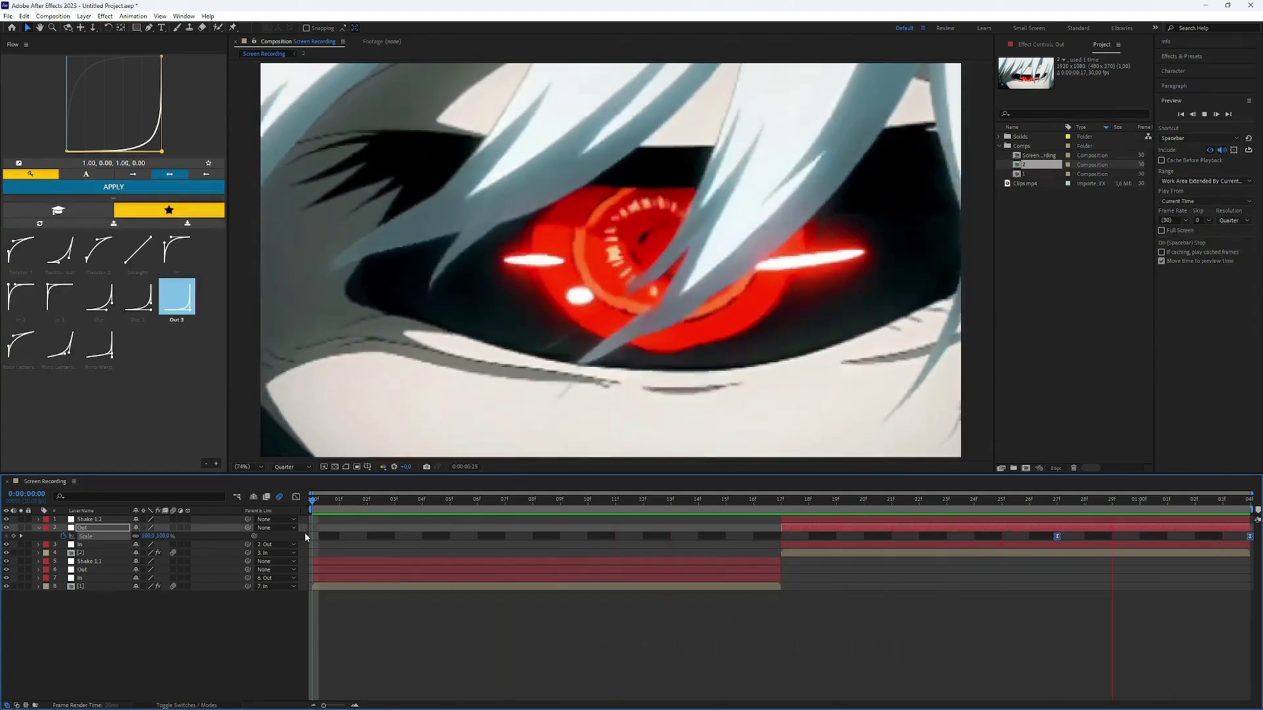
key(space)
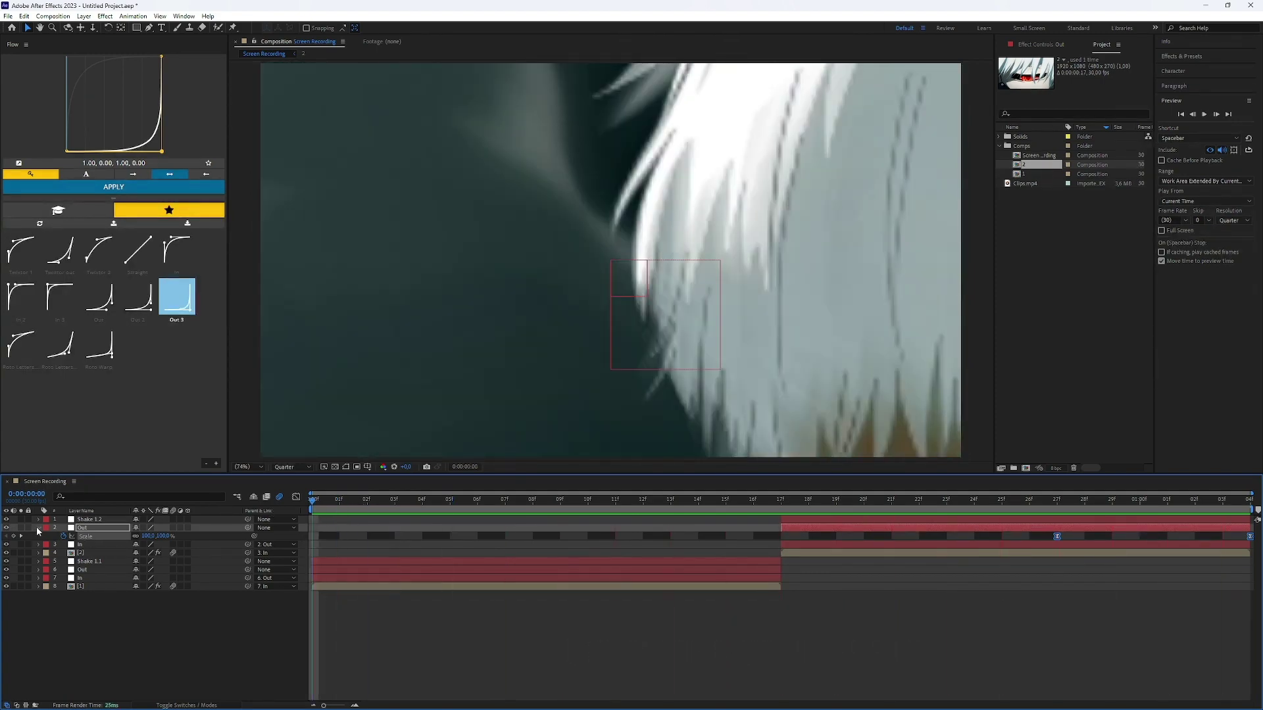
Nudge the Shake 1.1 null left and down, then select all its shake keyframes
click(38, 528)
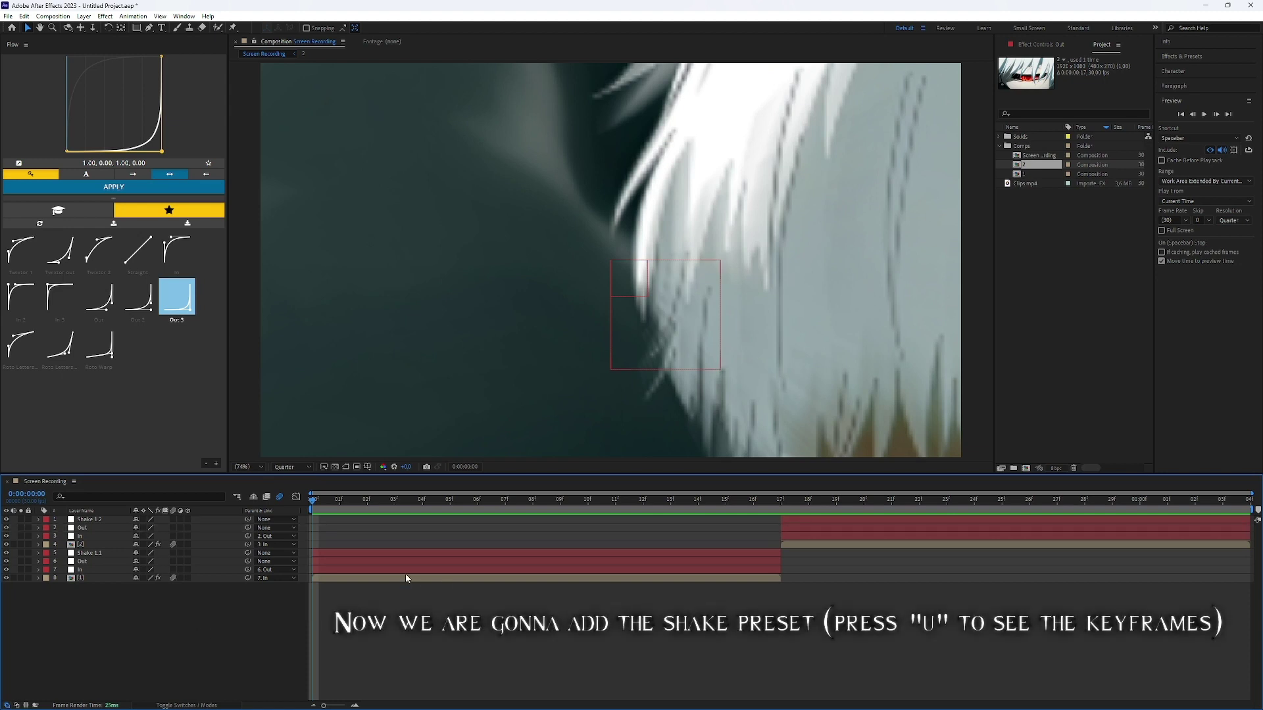
click(331, 555)
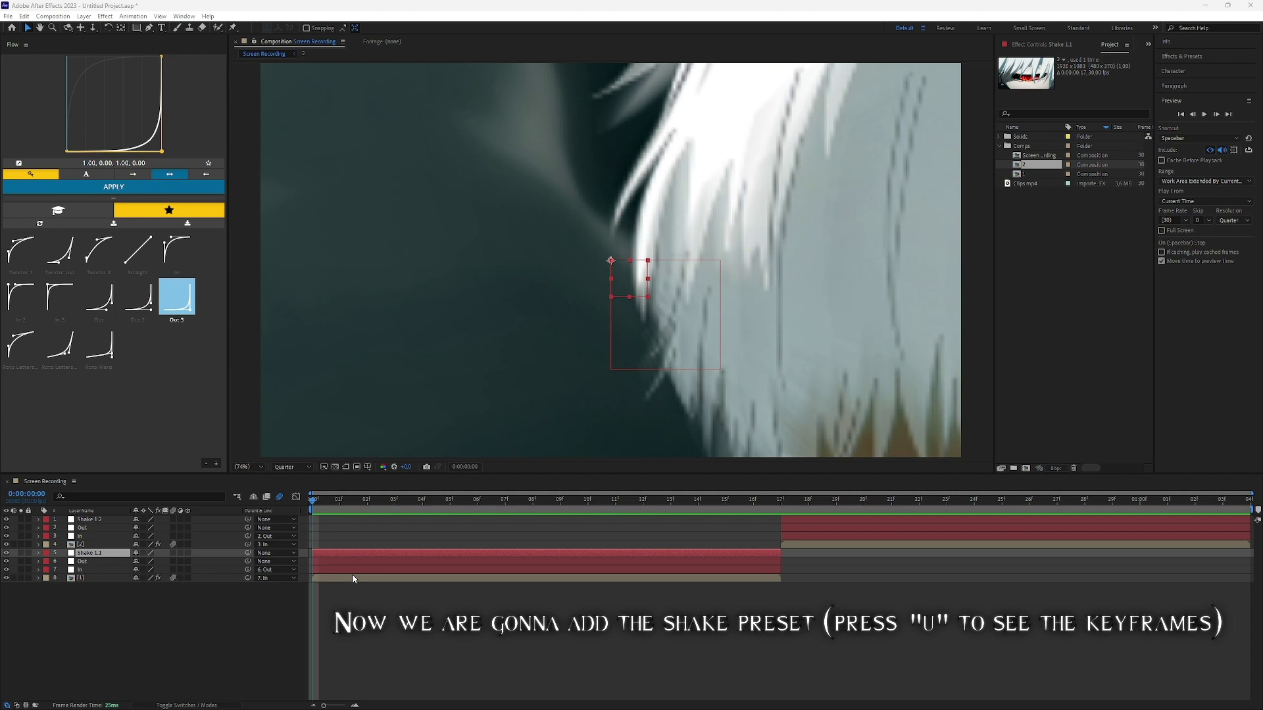
drag(631, 280, 573, 301)
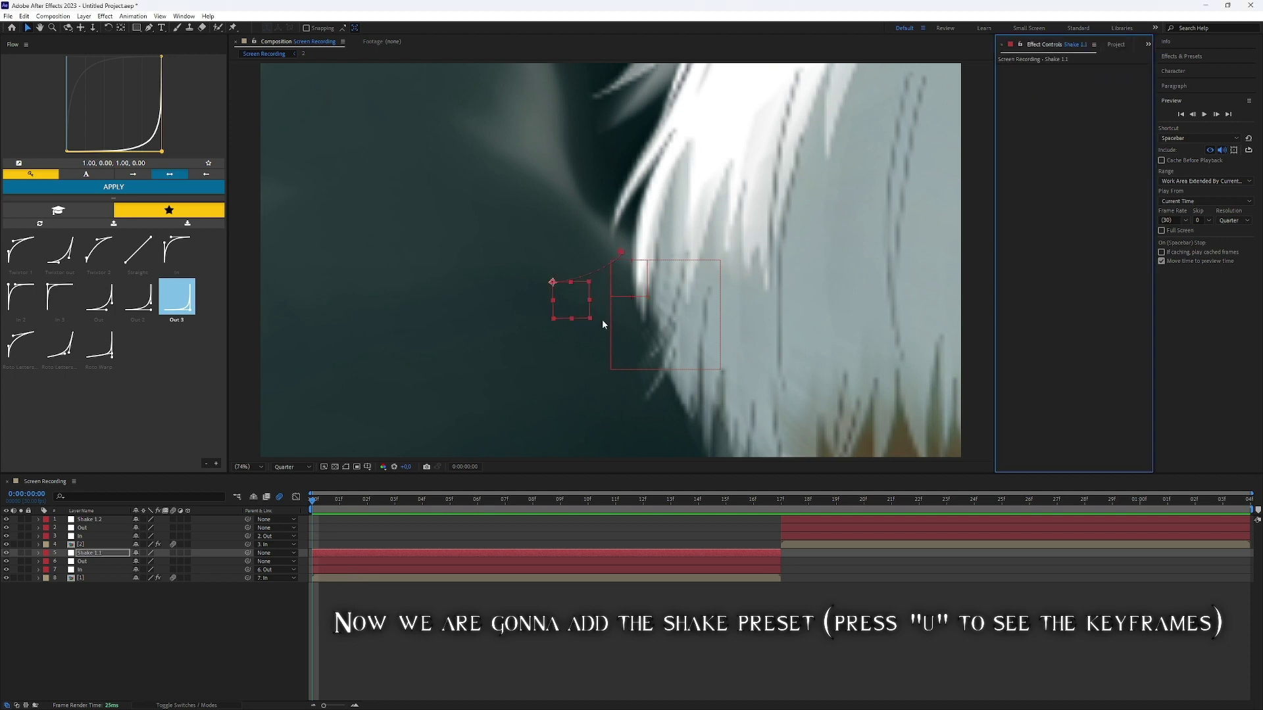
click(405, 554)
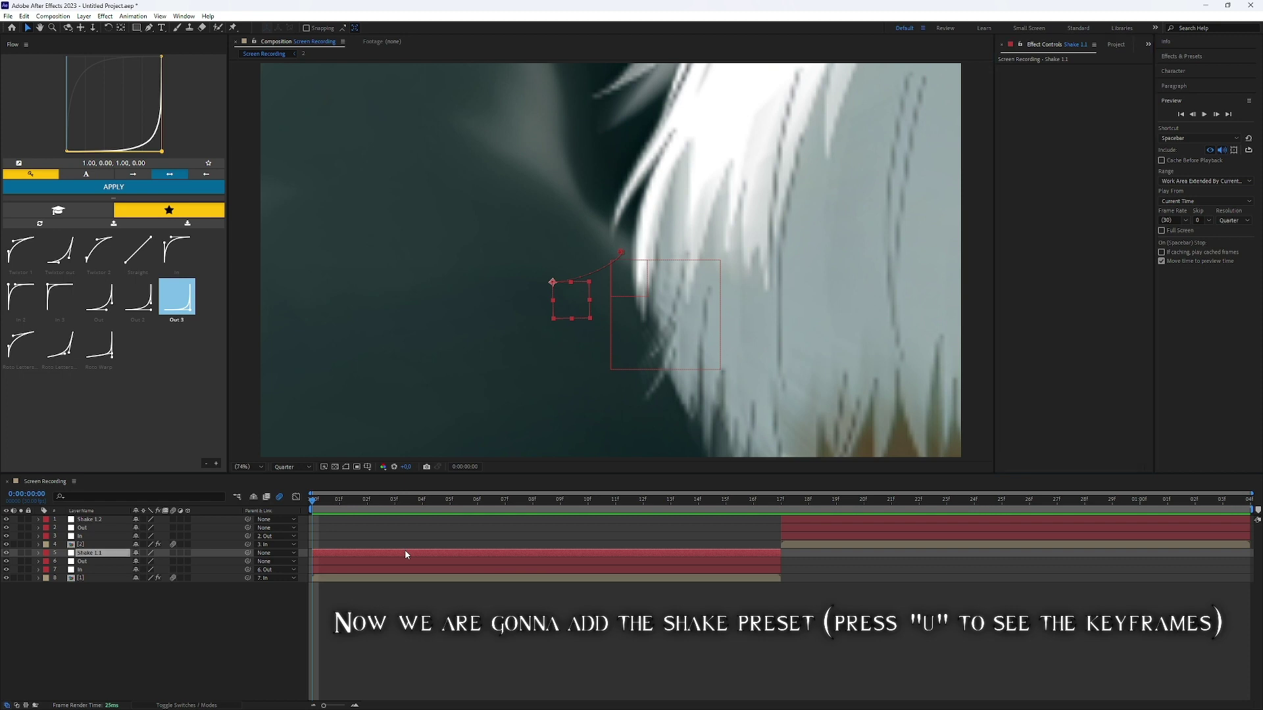
key(u)
drag(1020, 556, 306, 601)
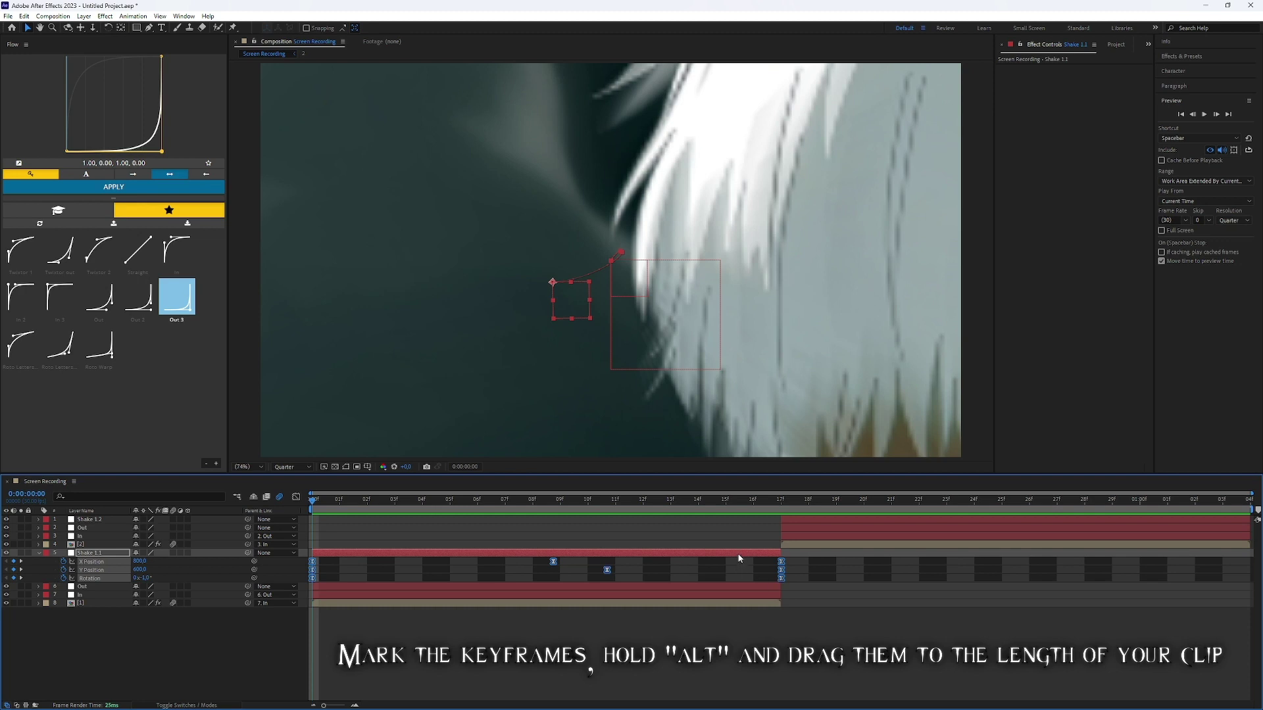
Parent the first clip's Out layer to Shake 1.1 and zero its X/Y position and rotation
key(u)
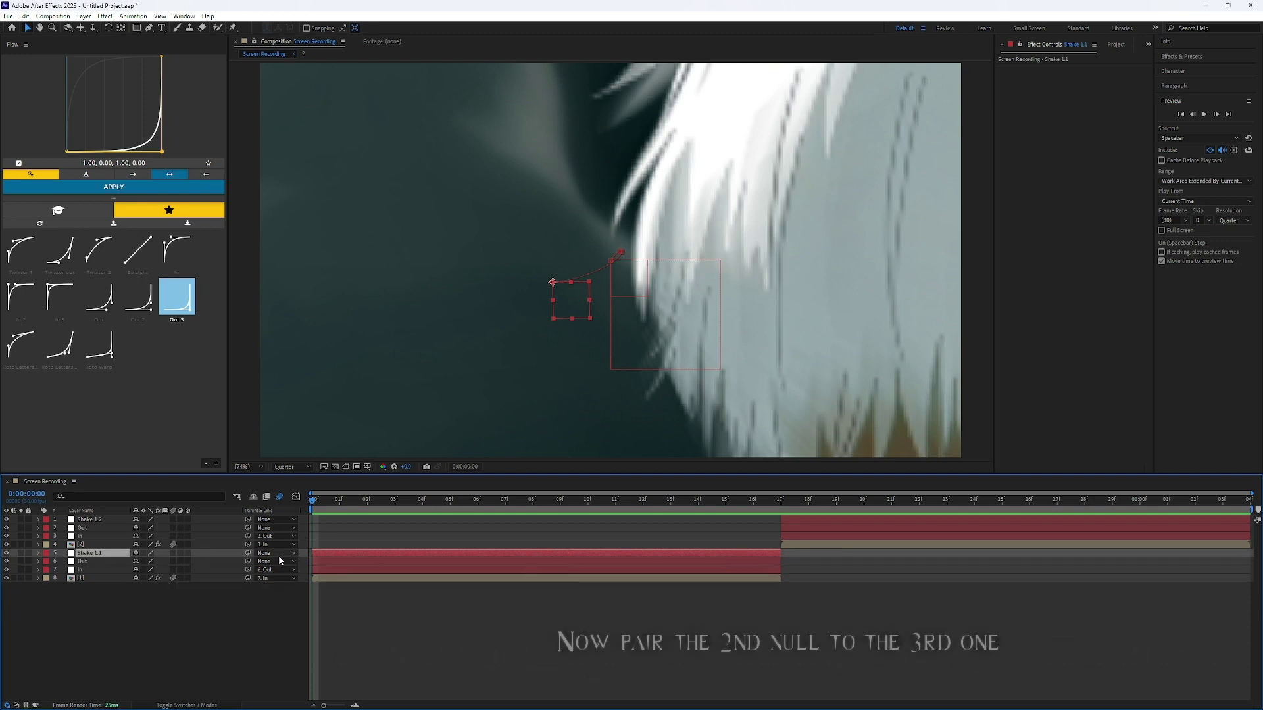
click(264, 563)
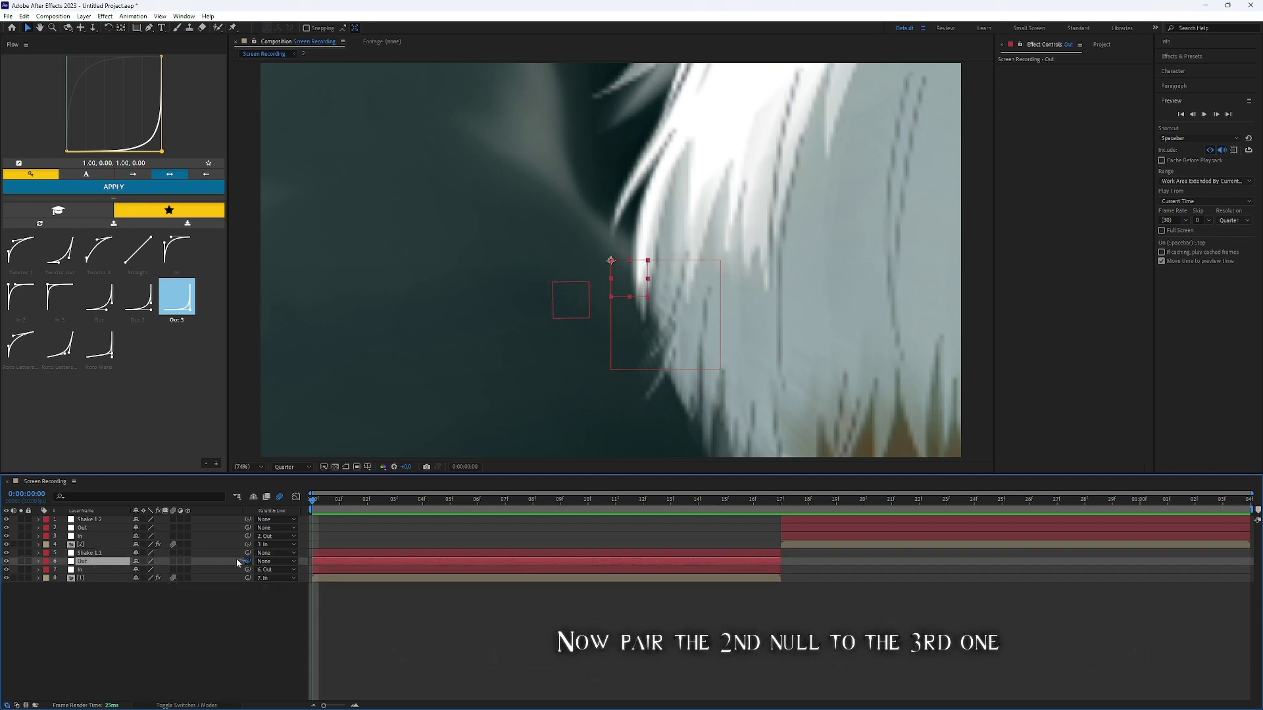
drag(238, 563, 204, 550)
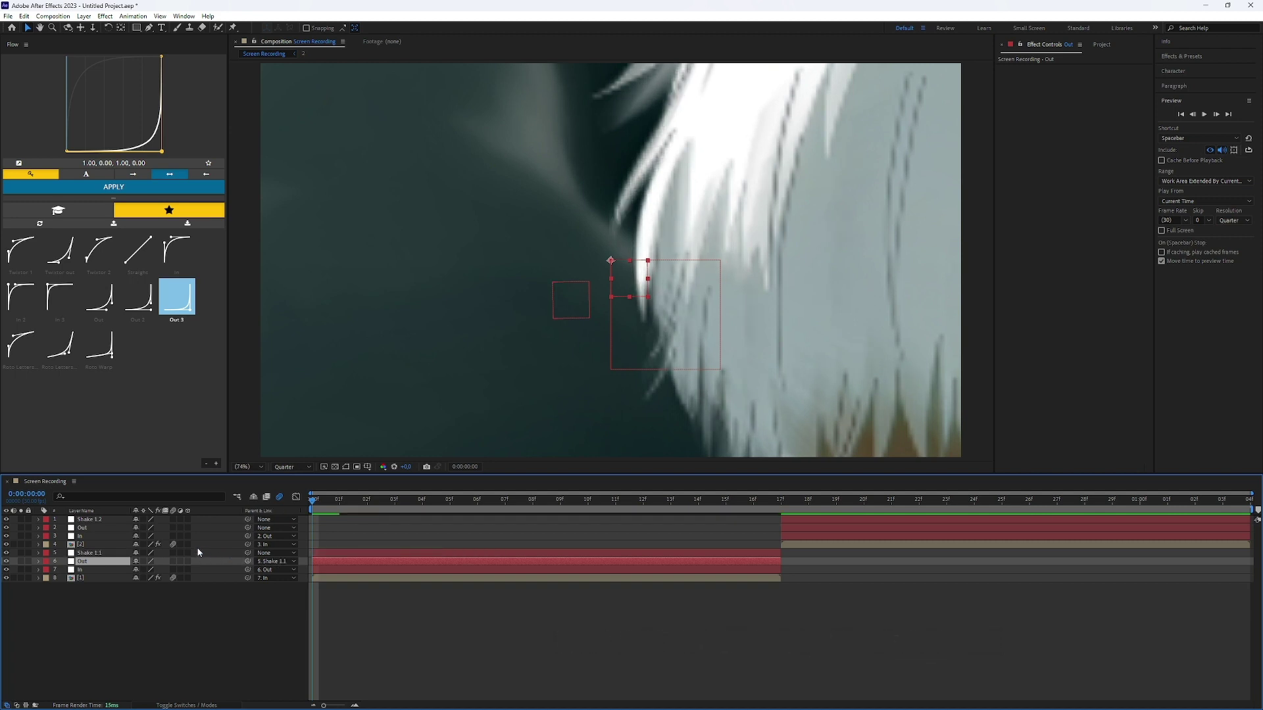
key(p)
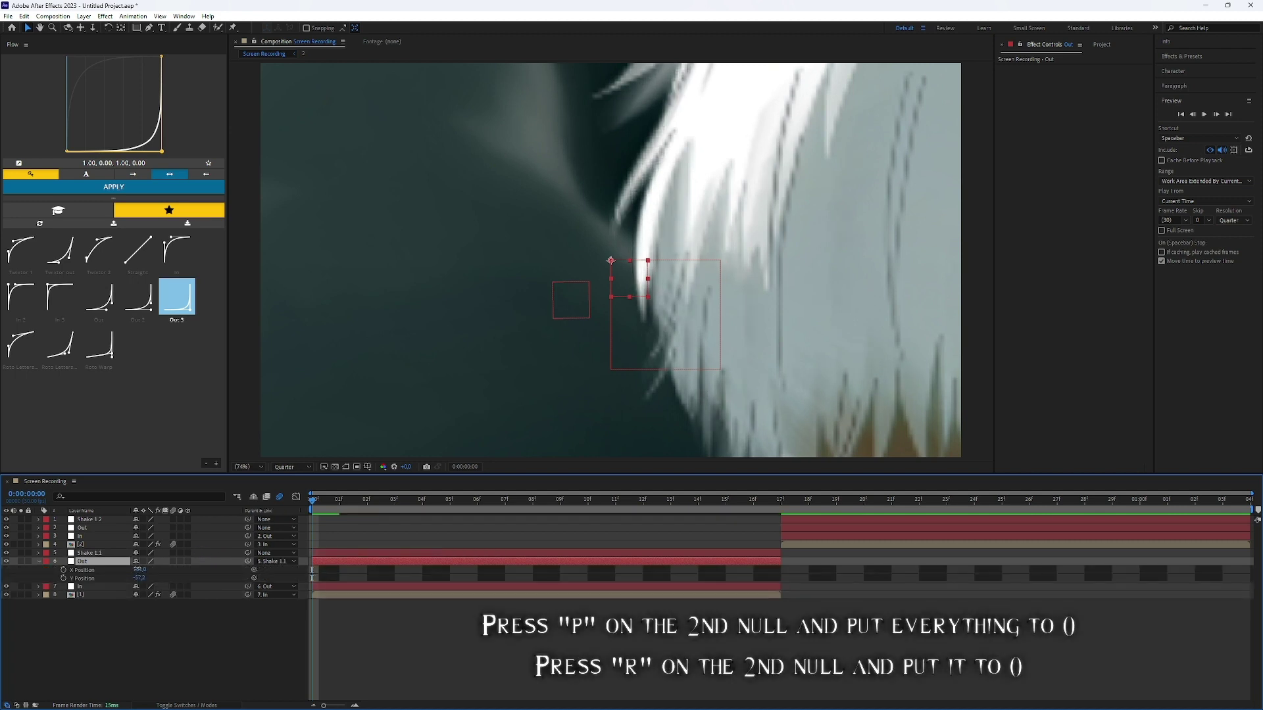
click(144, 578)
key(Return)
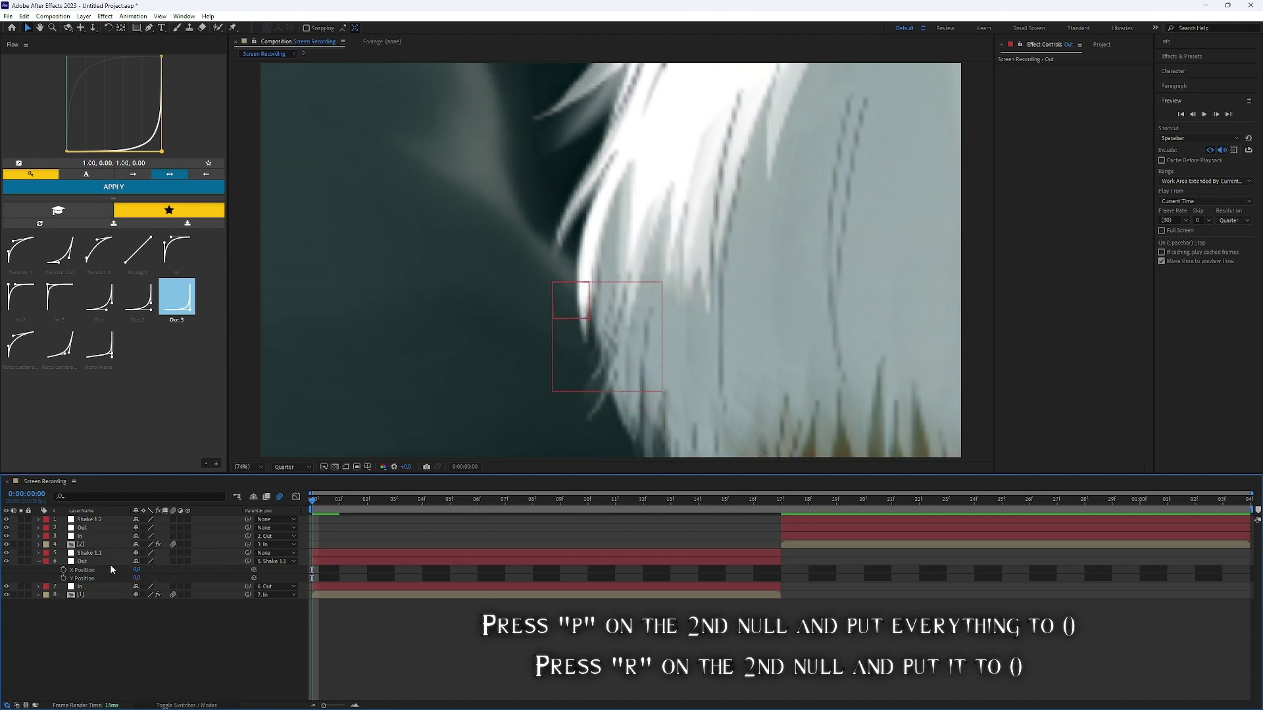
click(111, 560)
key(r)
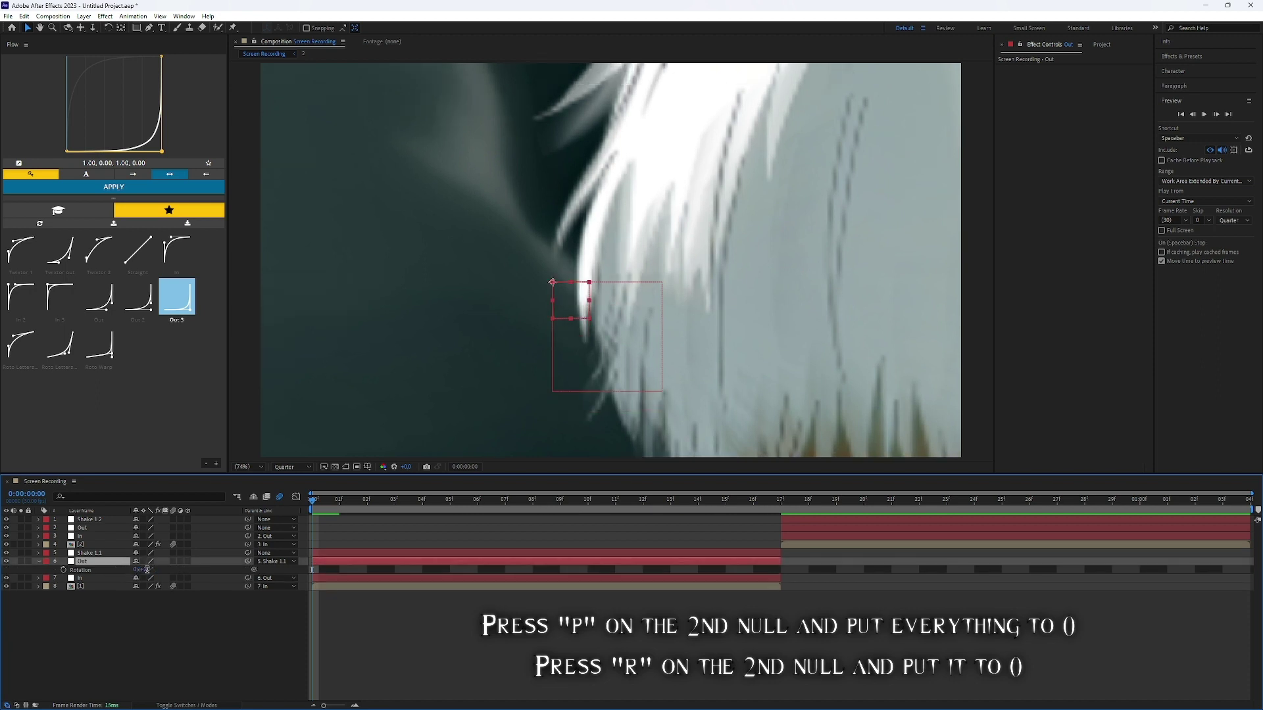
text(0)
key(Return)
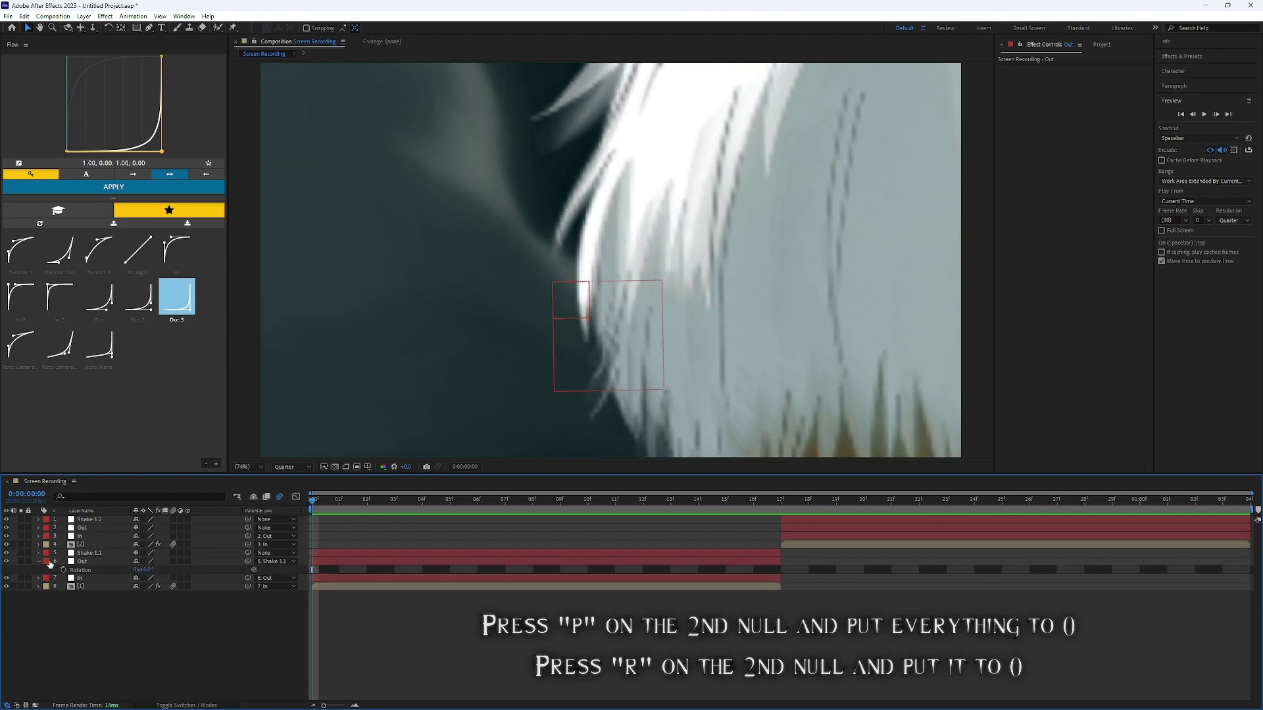
key(u)
Preview the shaking first clip from frame 7, then go to frame 17 on Shake 1.2
key(space)
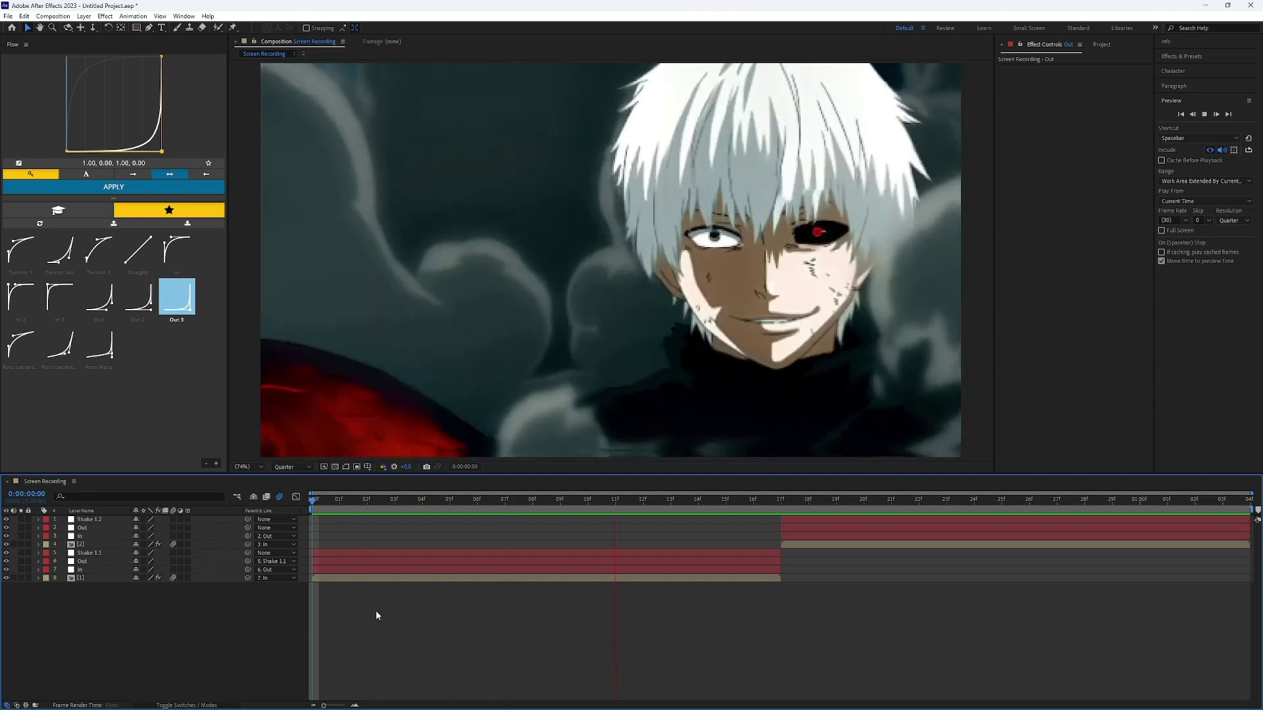
click(391, 554)
click(366, 500)
drag(353, 499, 505, 502)
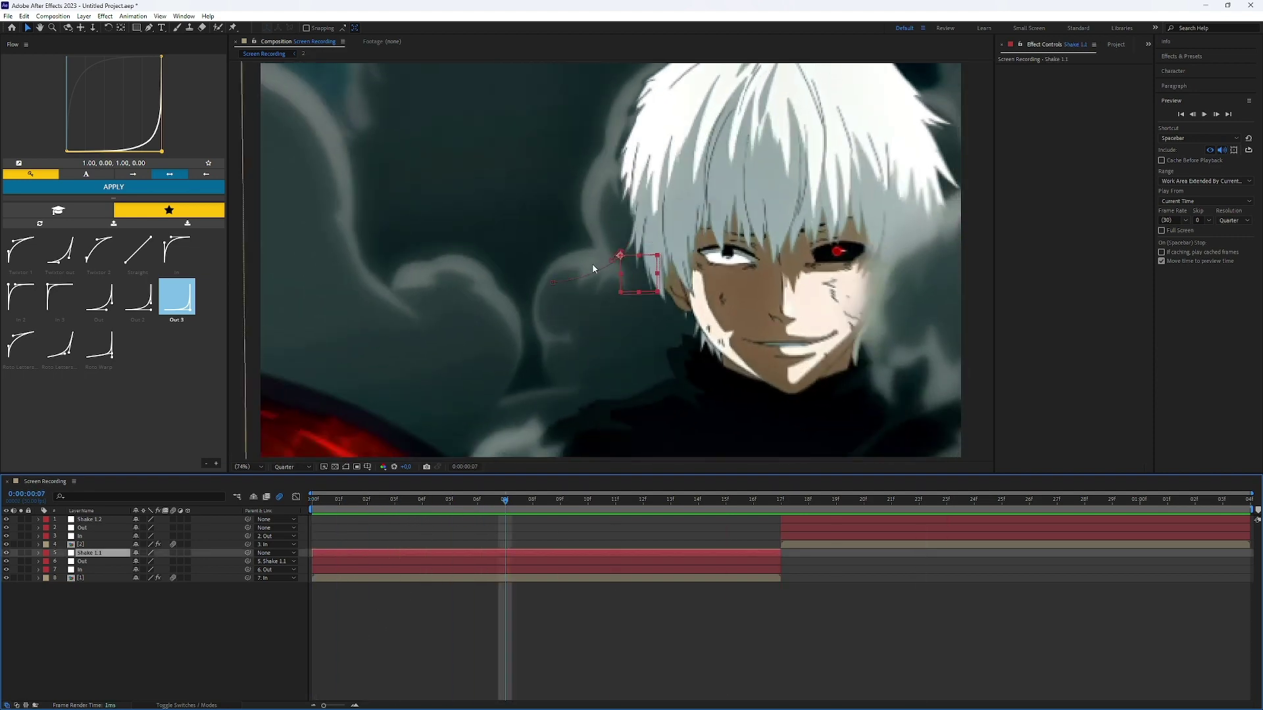
key(space)
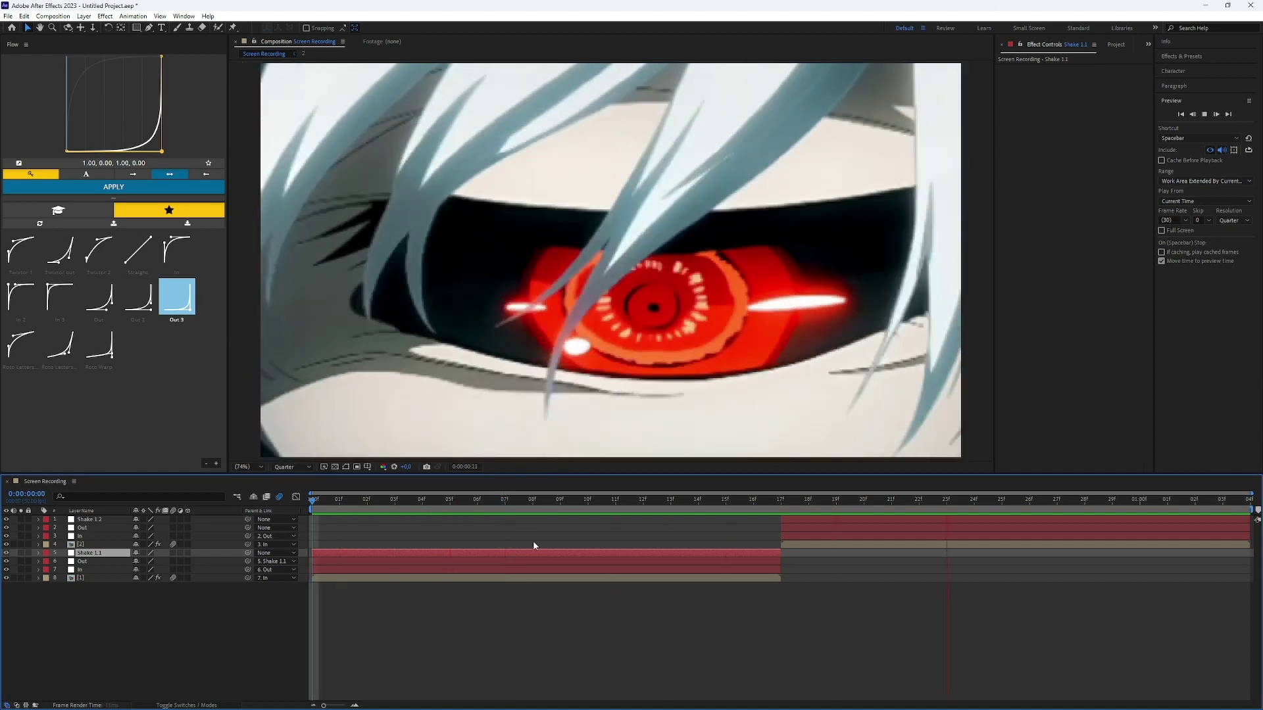
key(space)
click(798, 520)
drag(804, 500, 781, 499)
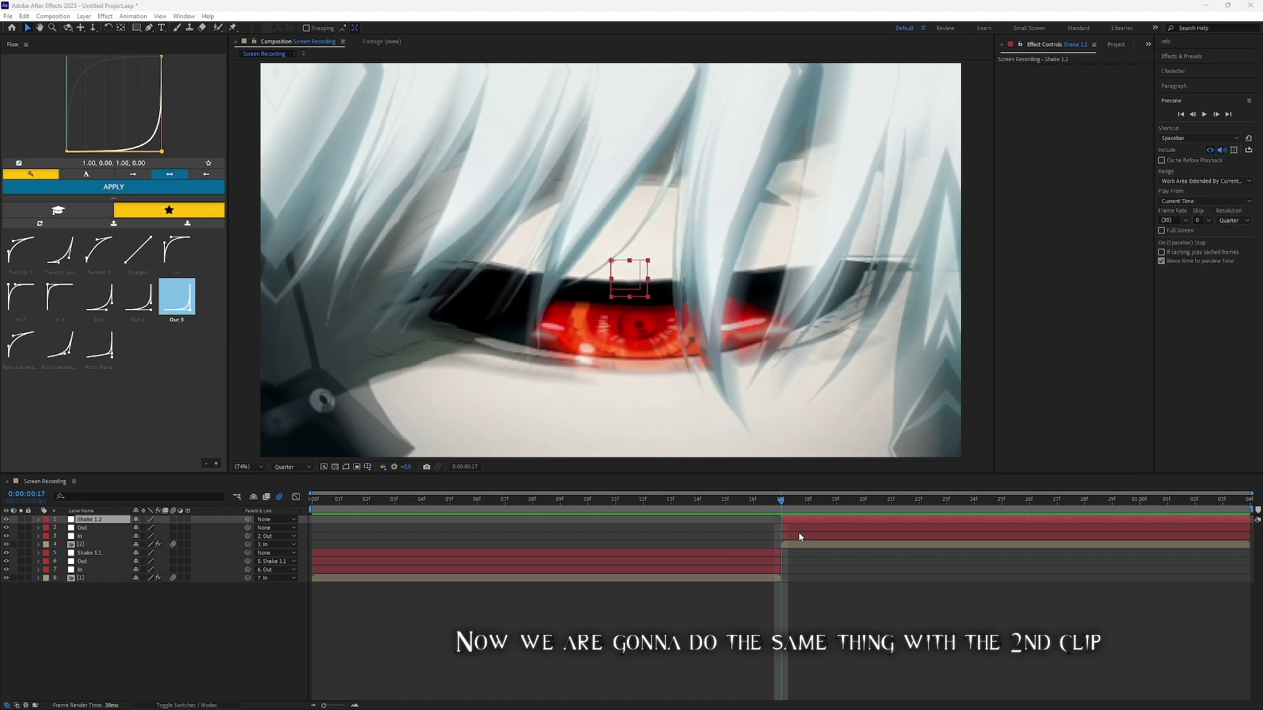
Paste the shake keyframes onto Shake 1.2 so they start at frame 17
key(ctrl+v)
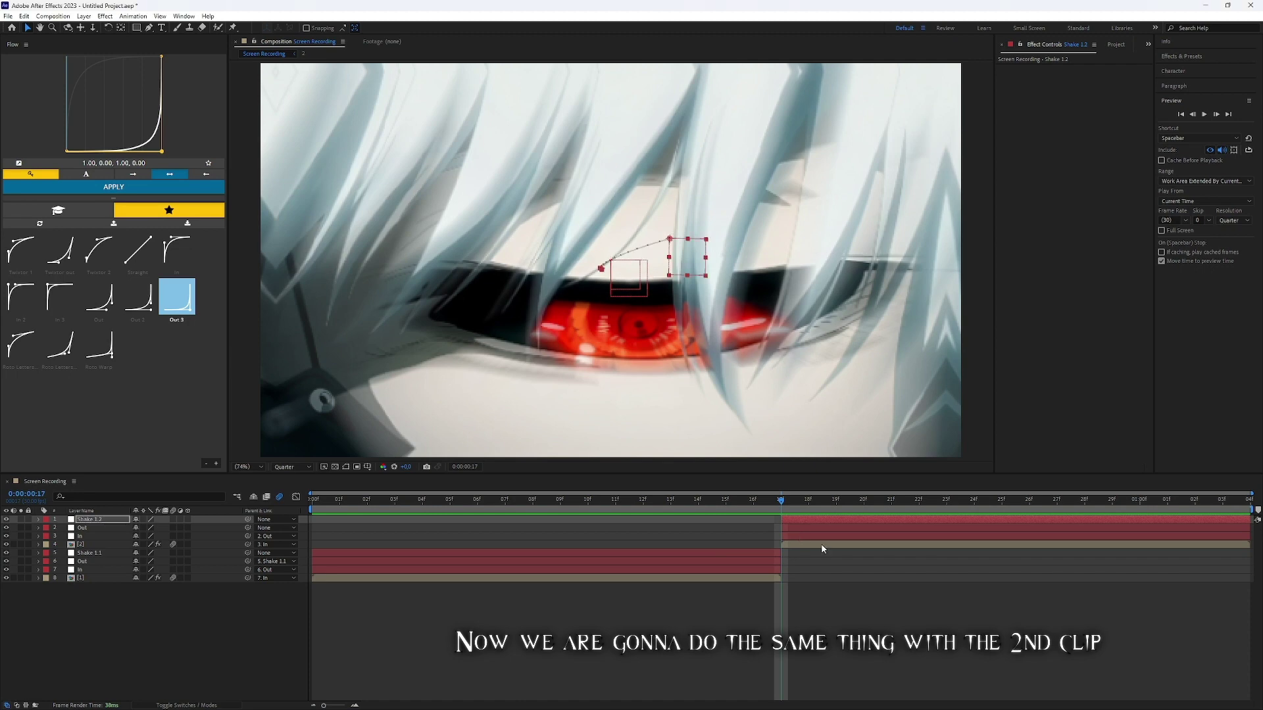
key(u)
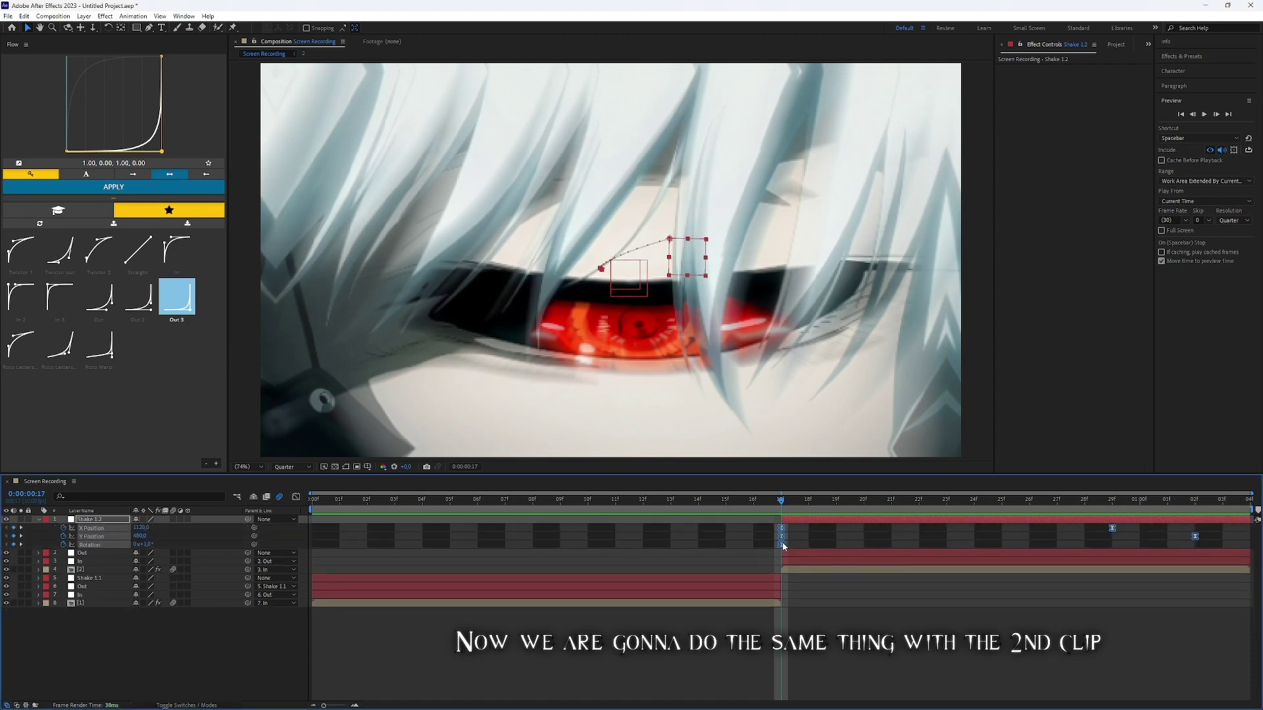
drag(782, 545, 578, 560)
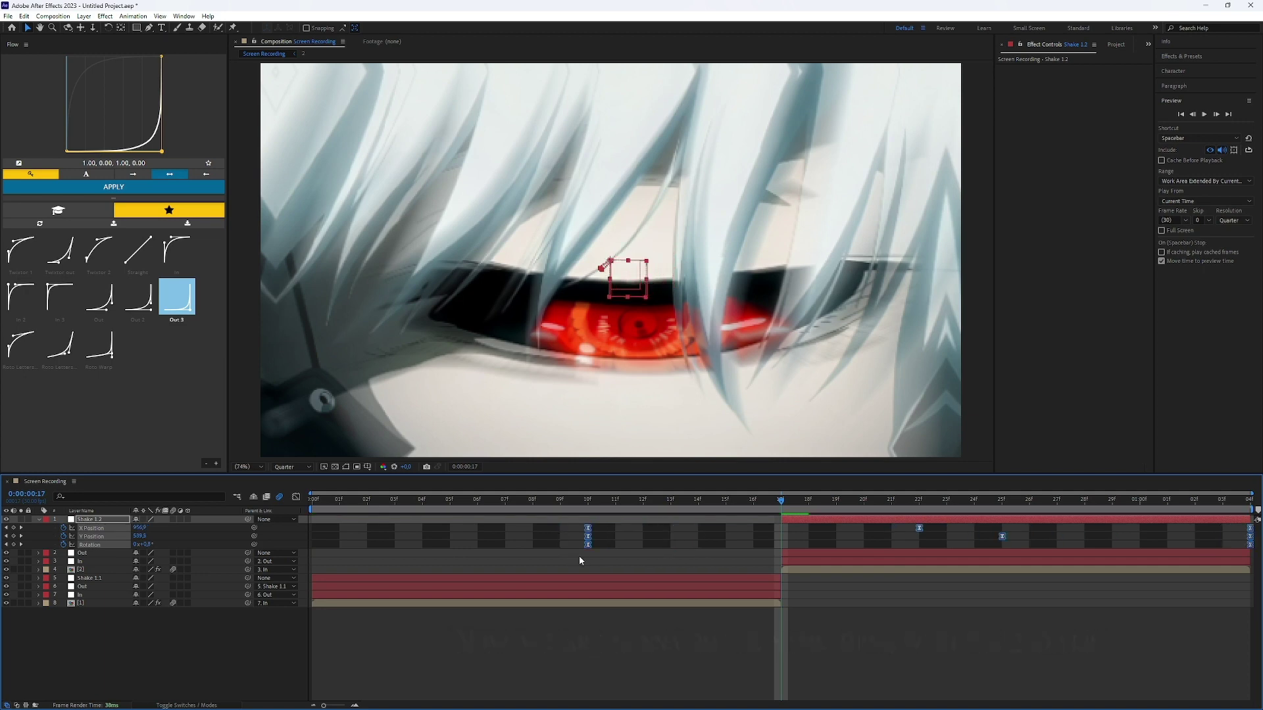
drag(609, 547, 783, 552)
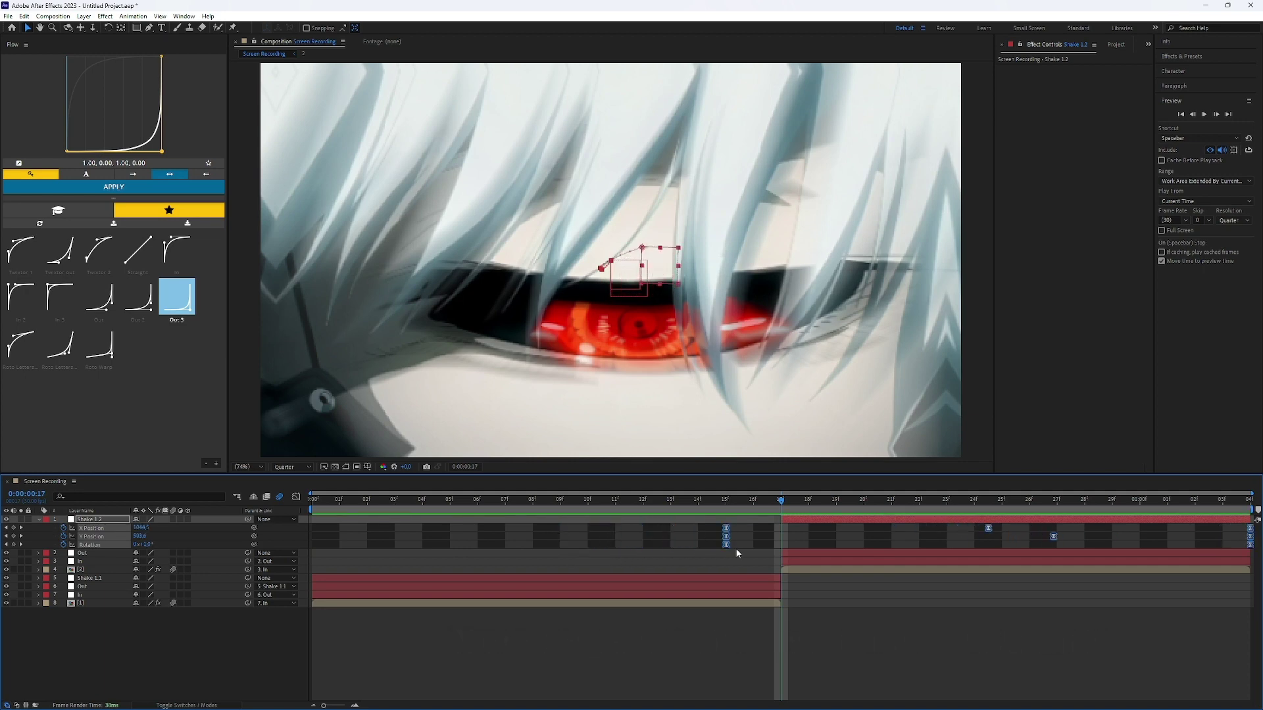
key(u)
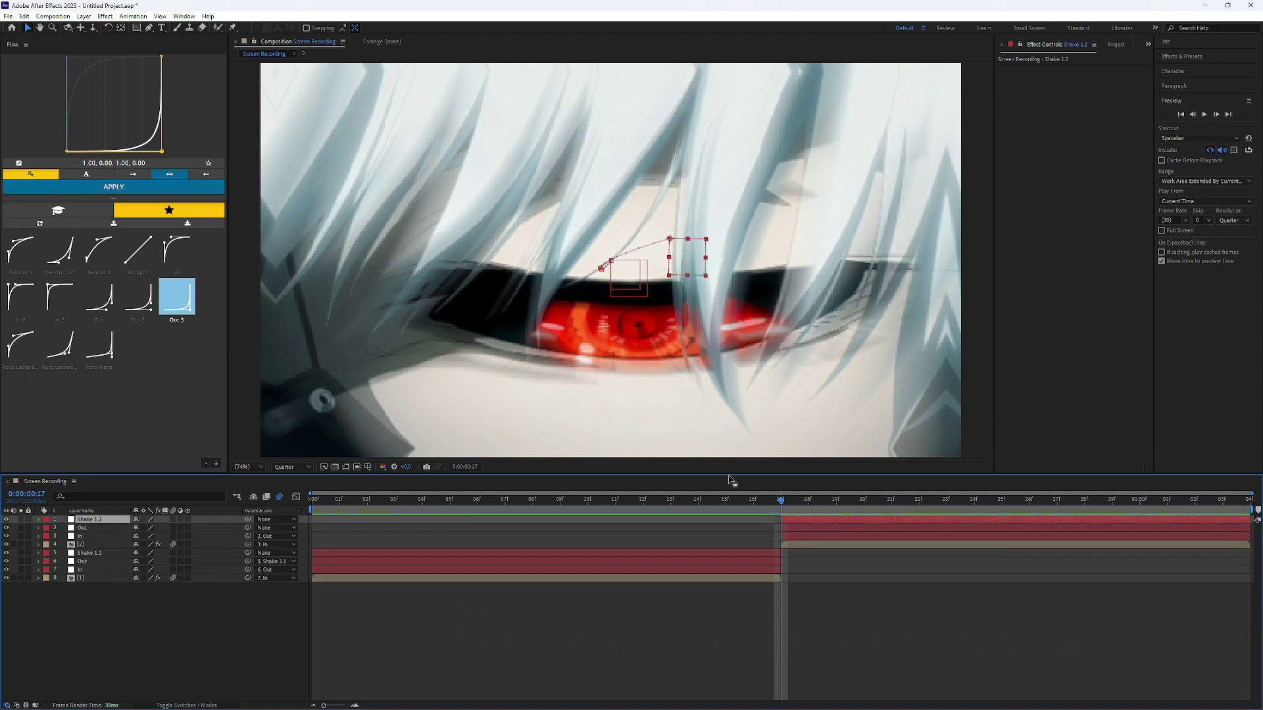
Parent the second clip's Out layer to Shake 1.2 with position 0,0 and rotation 0
click(809, 531)
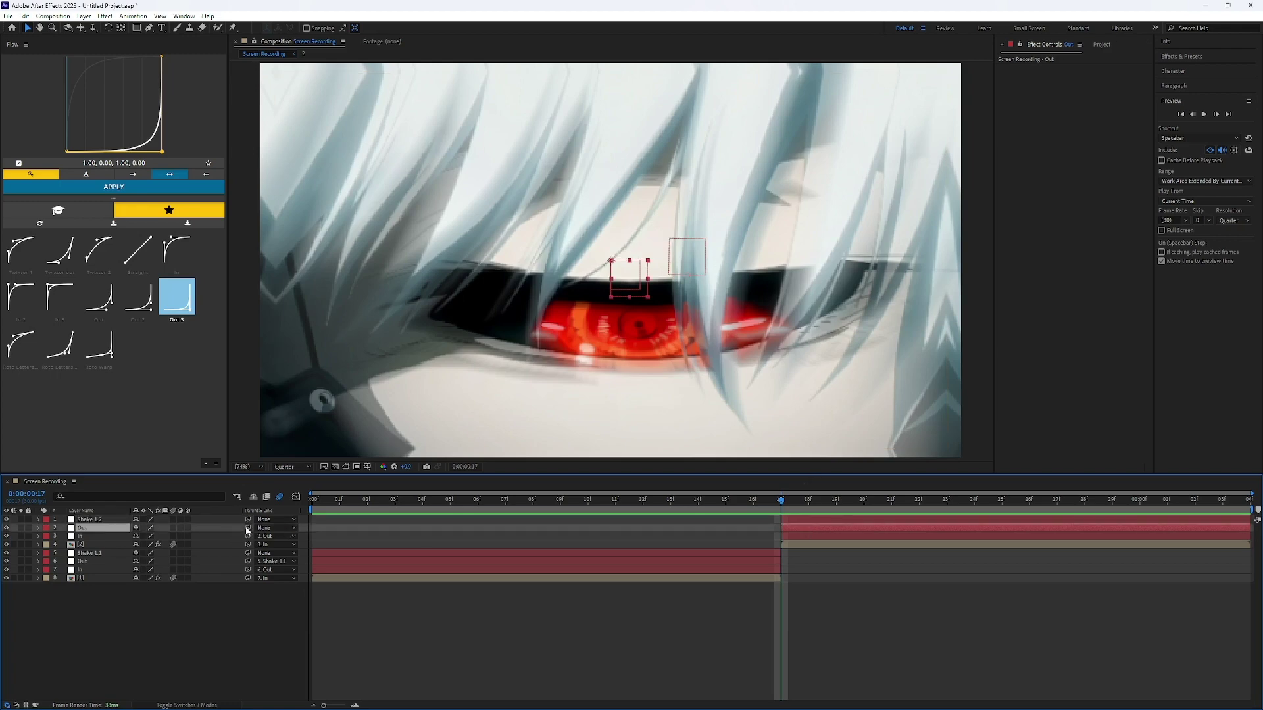
drag(248, 528, 218, 518)
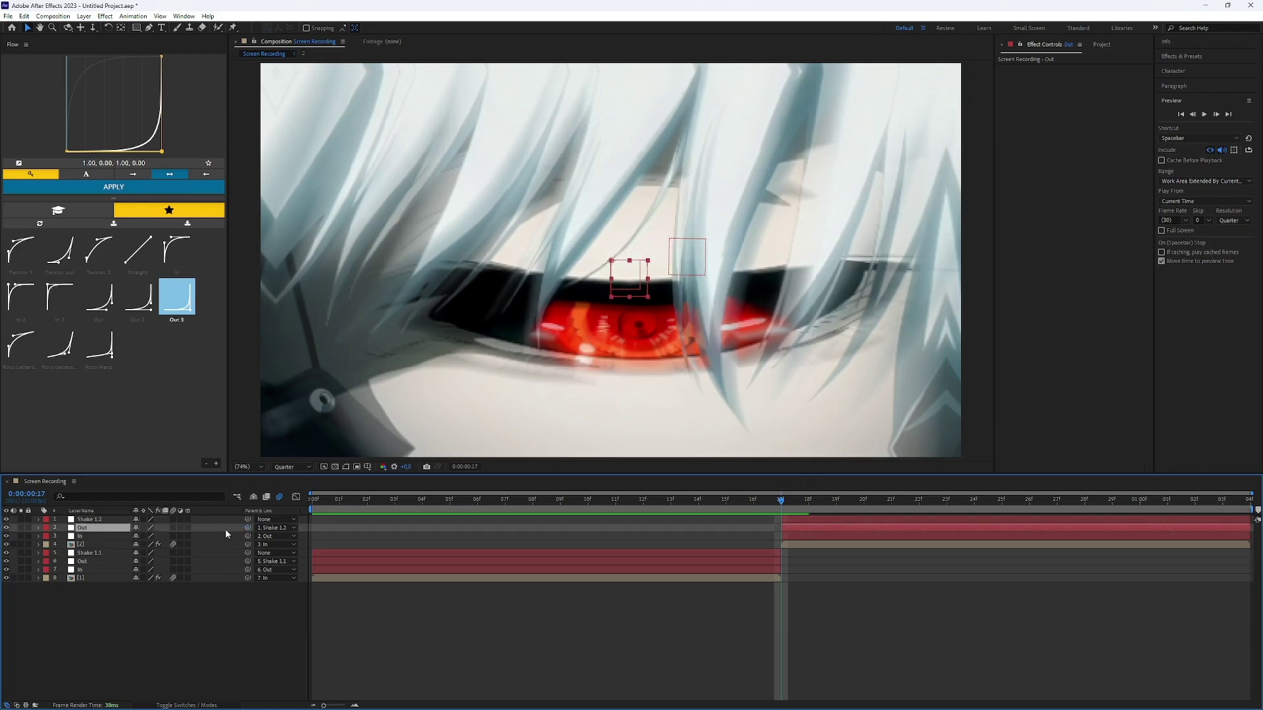
key(u)
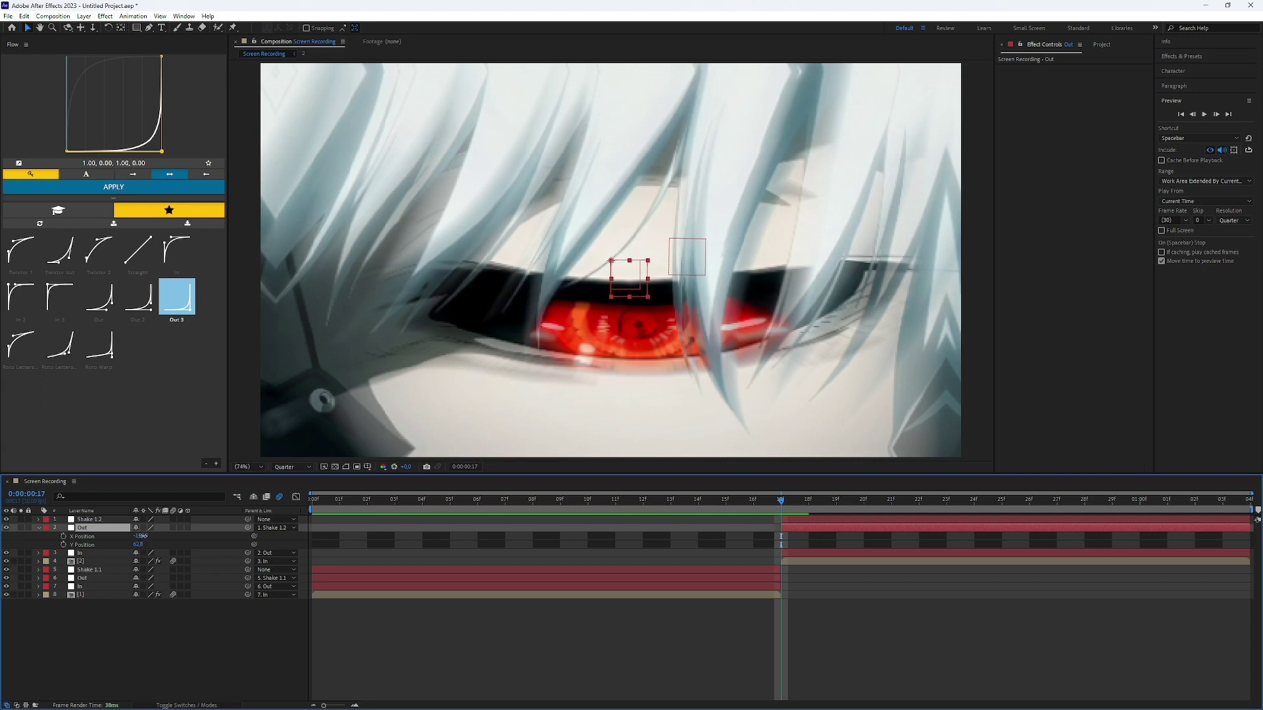
key(Tab)
text(0)
key(Return)
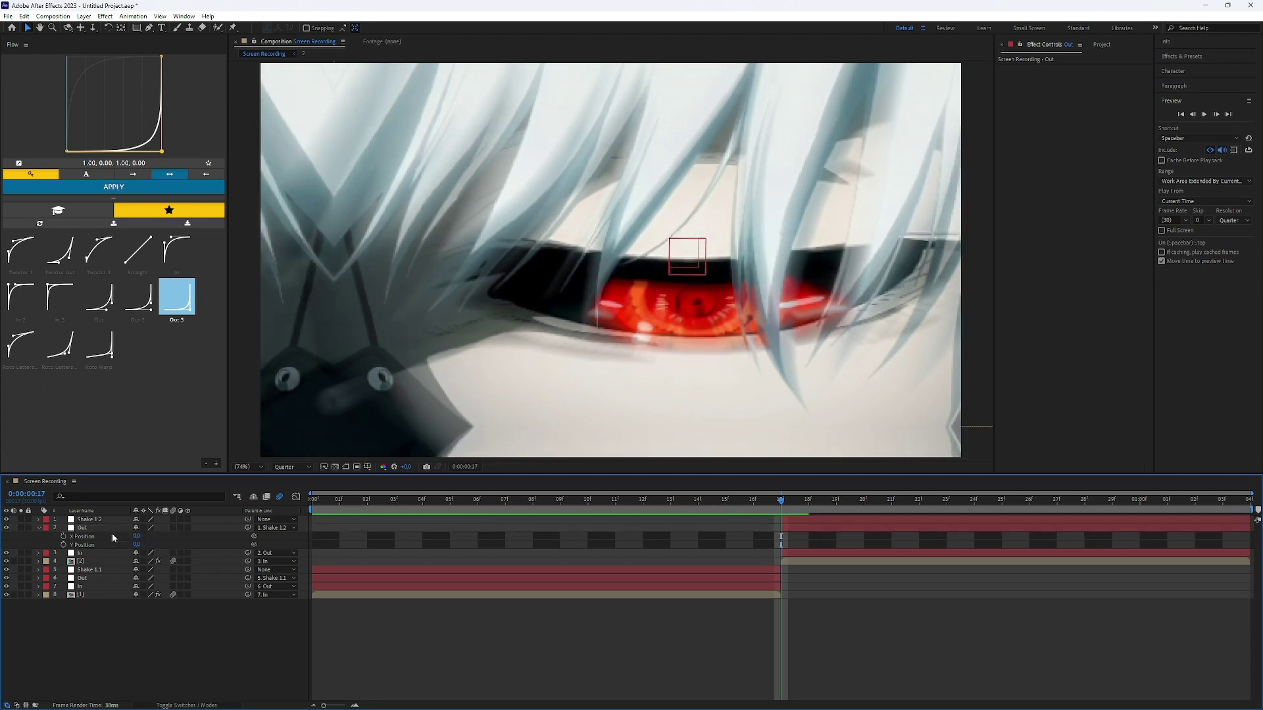
key(r)
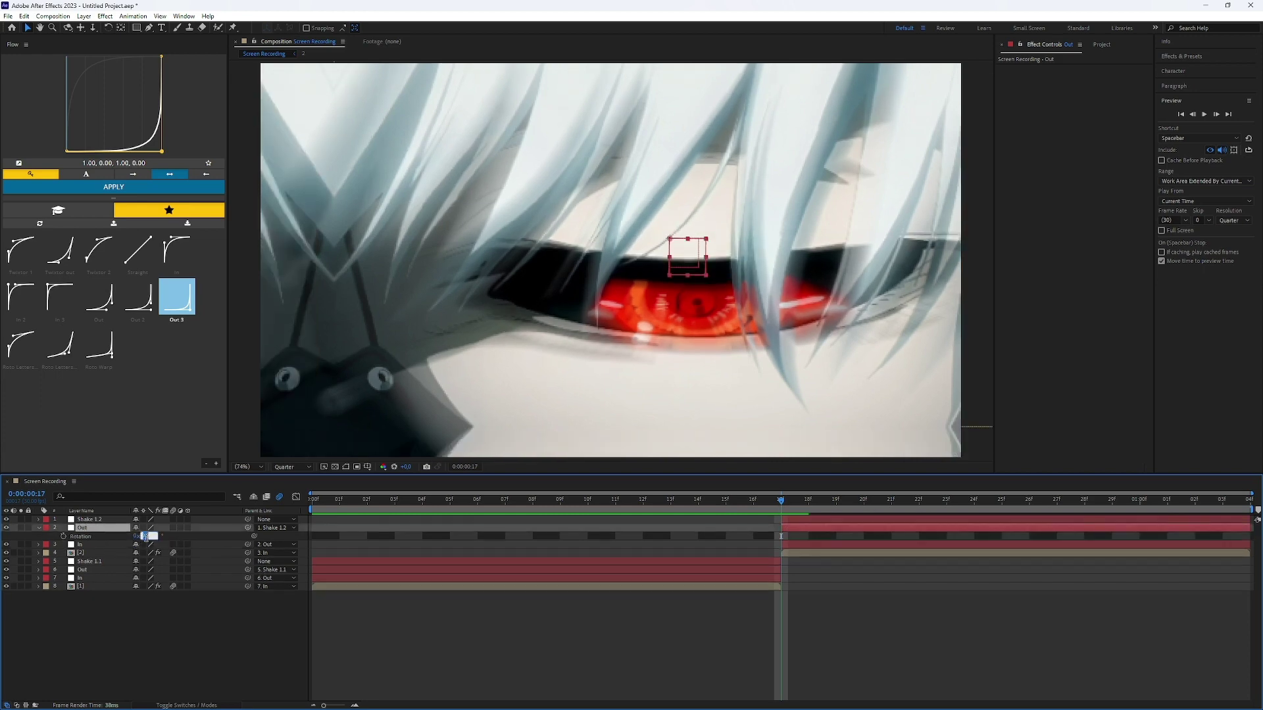
text(0)
key(Return)
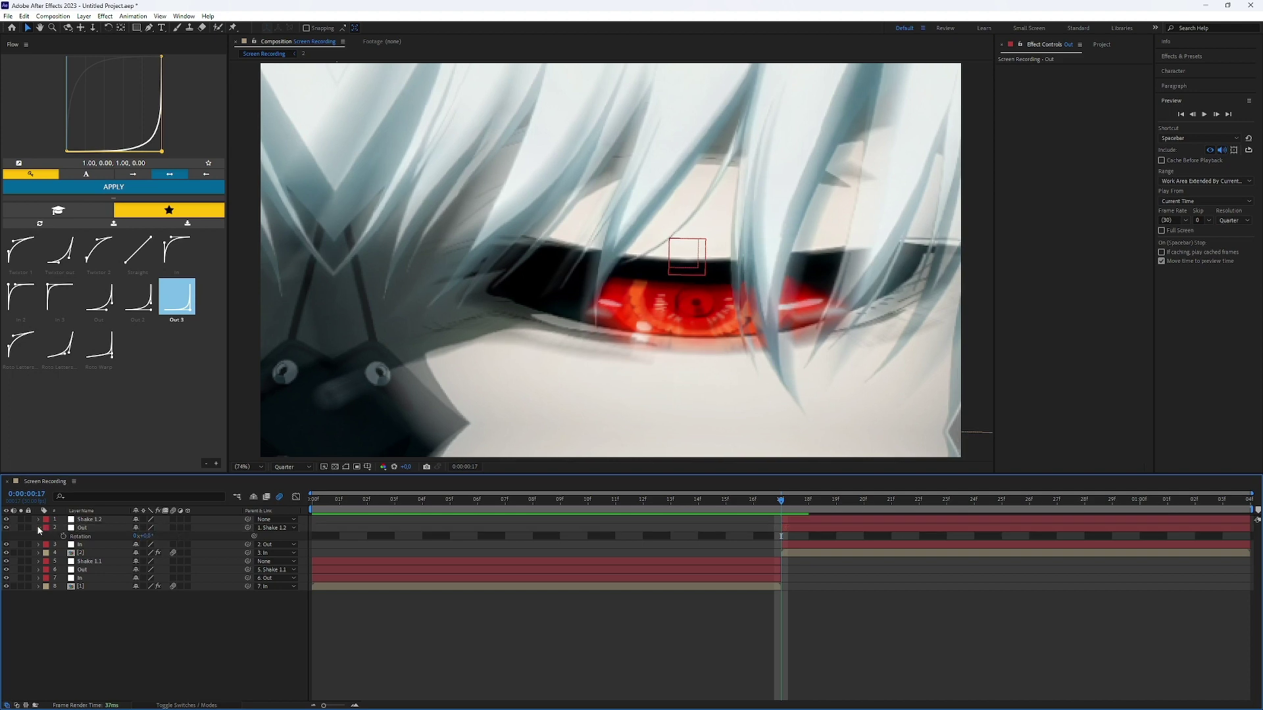
click(38, 528)
drag(781, 499, 953, 516)
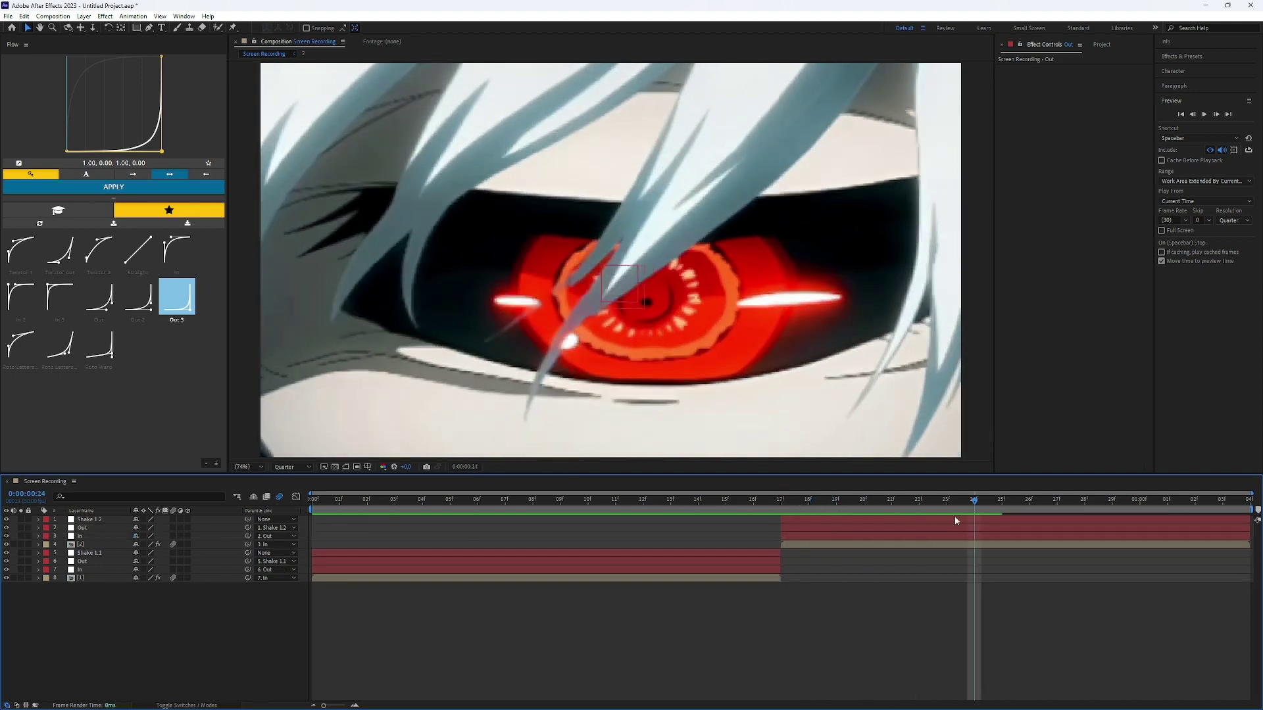
click(955, 520)
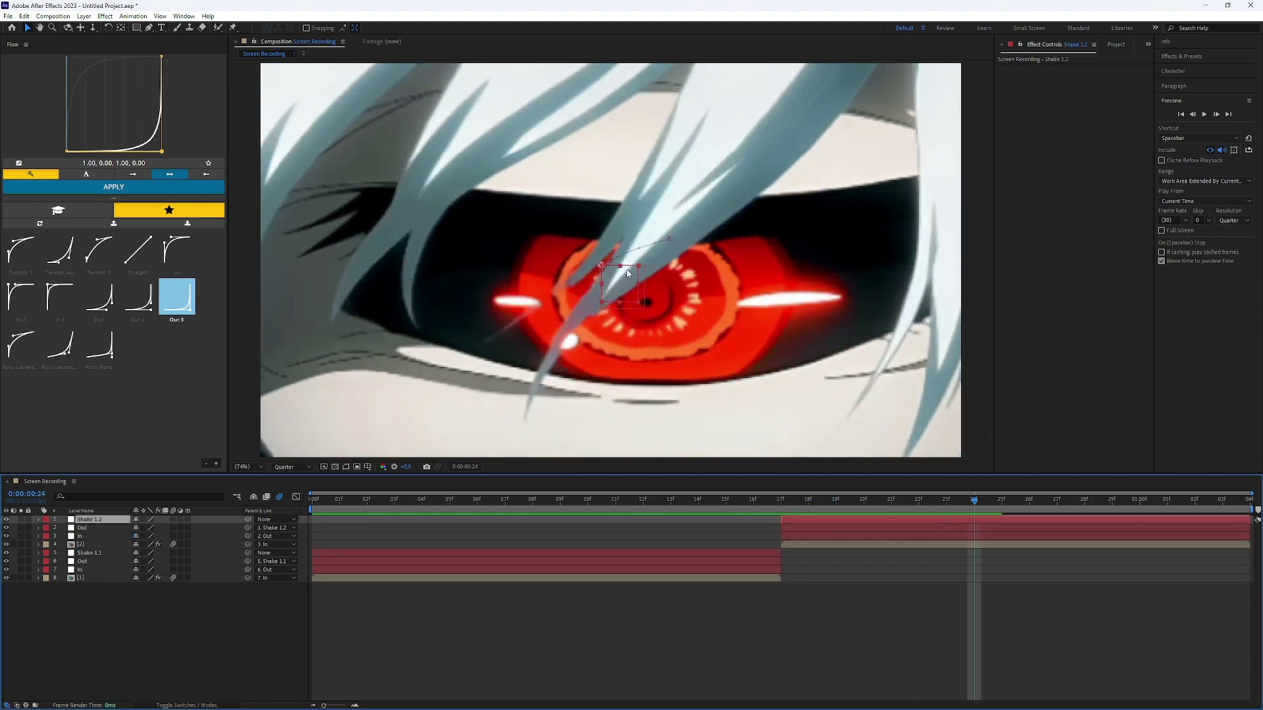
key(space)
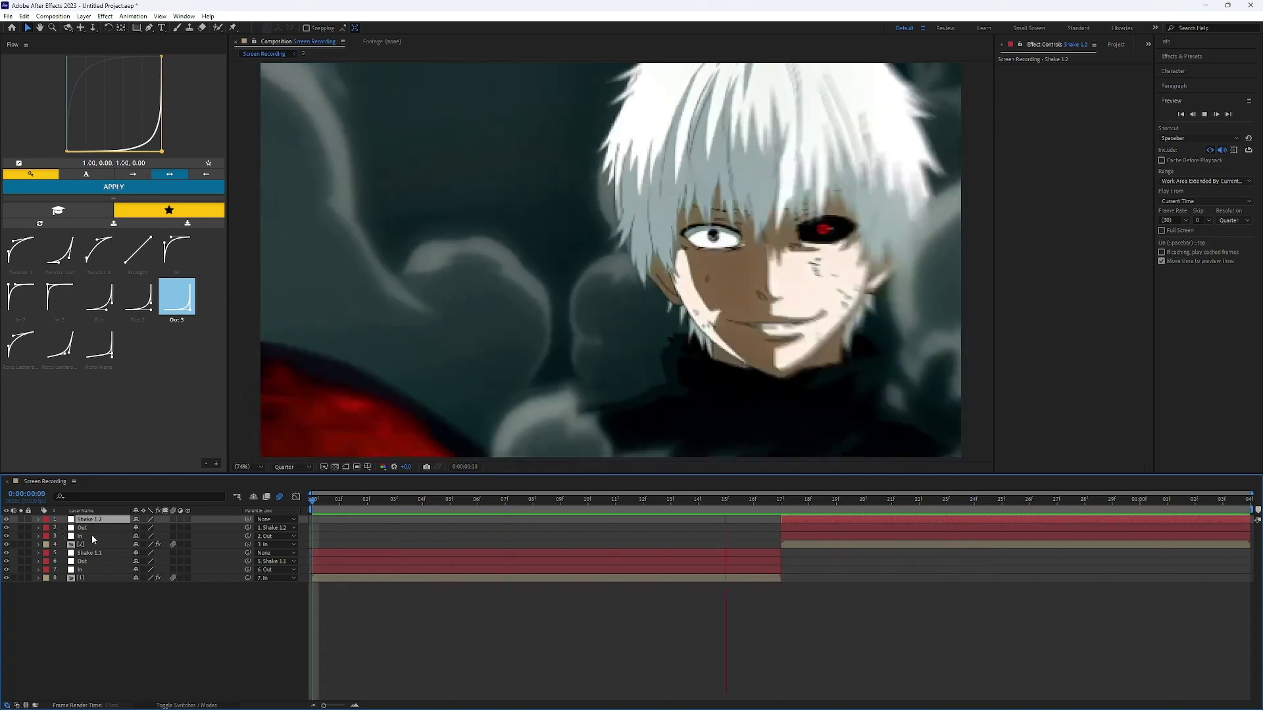
key(space)
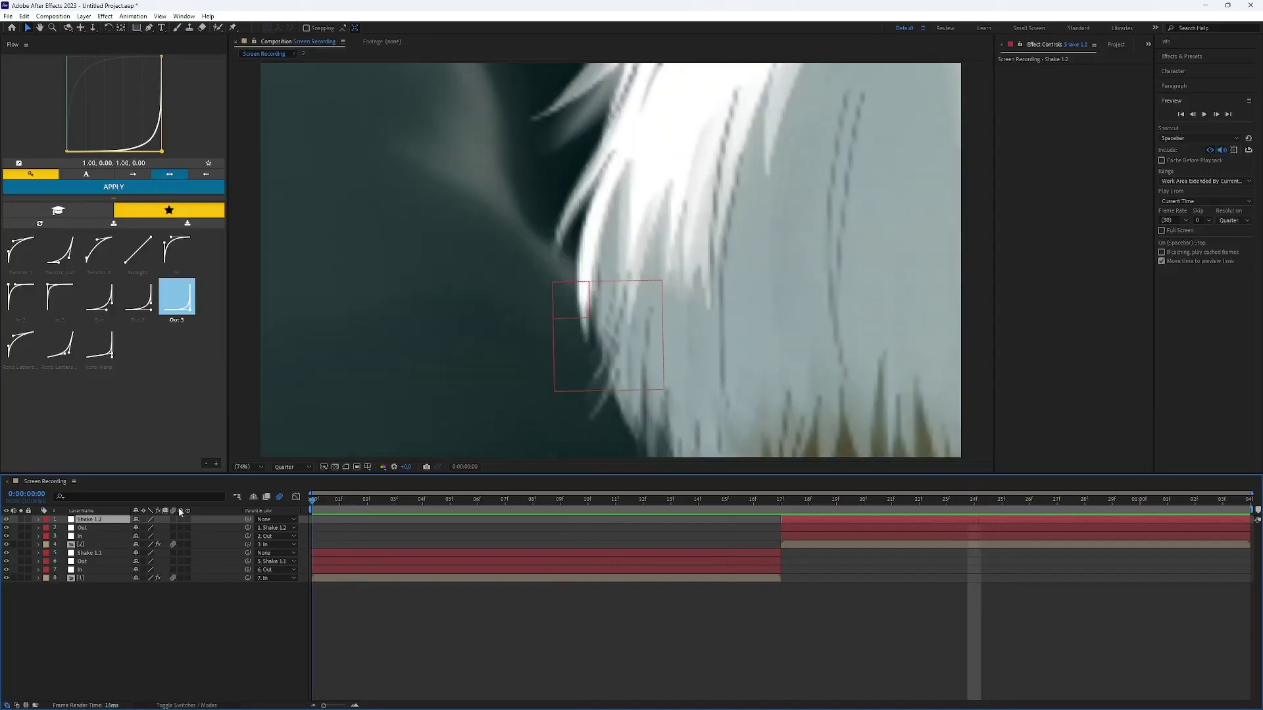
click(330, 550)
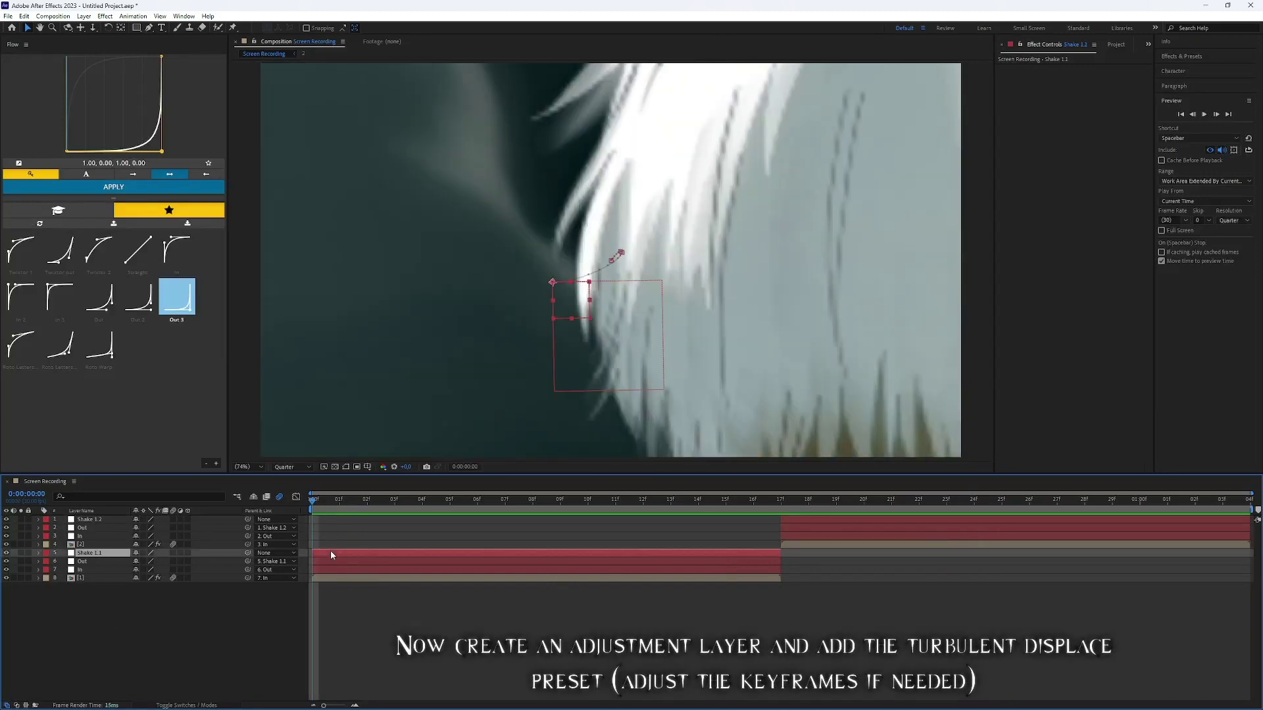
Add an adjustment layer above Shake 1.1, trimmed to end at frame 17
key(ctrl+alt+y)
click(782, 502)
key(alt+bracketright)
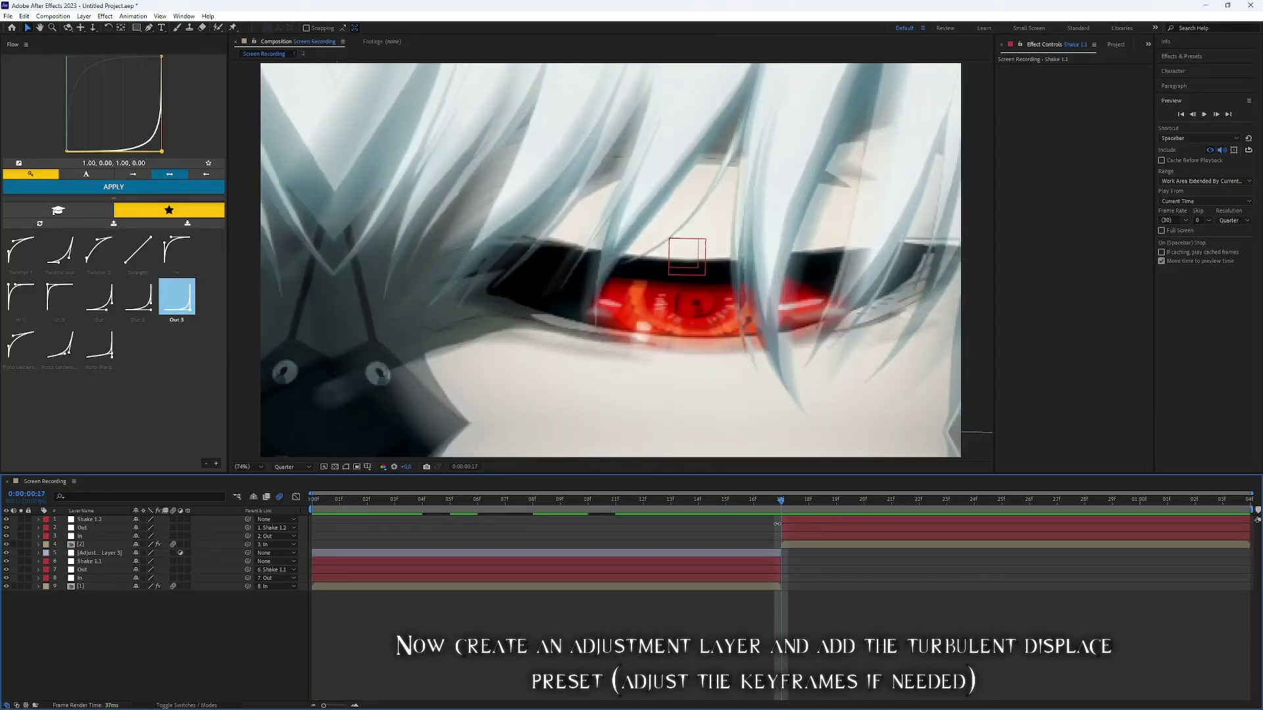
key(Home)
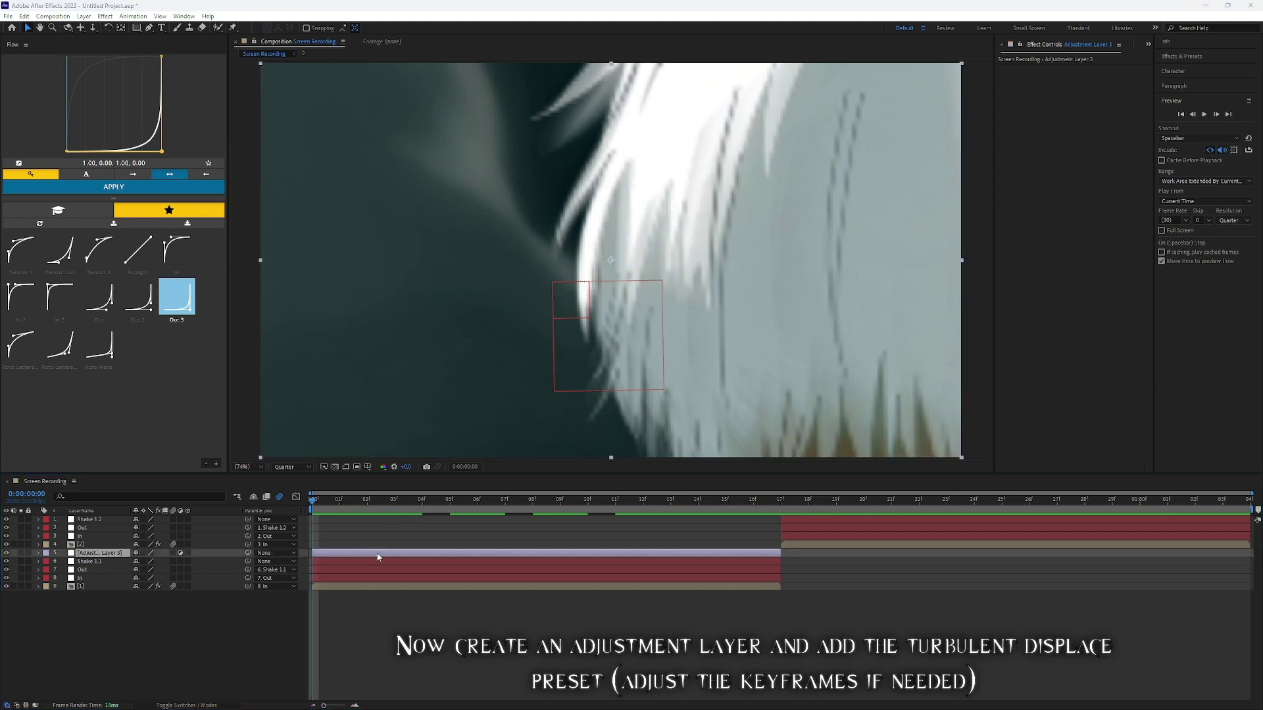
Apply the Turbulent Displace preset, name the layer Turbulent, and select its Amount keyframe at frame 1
key(ctrl+alt+shift+e)
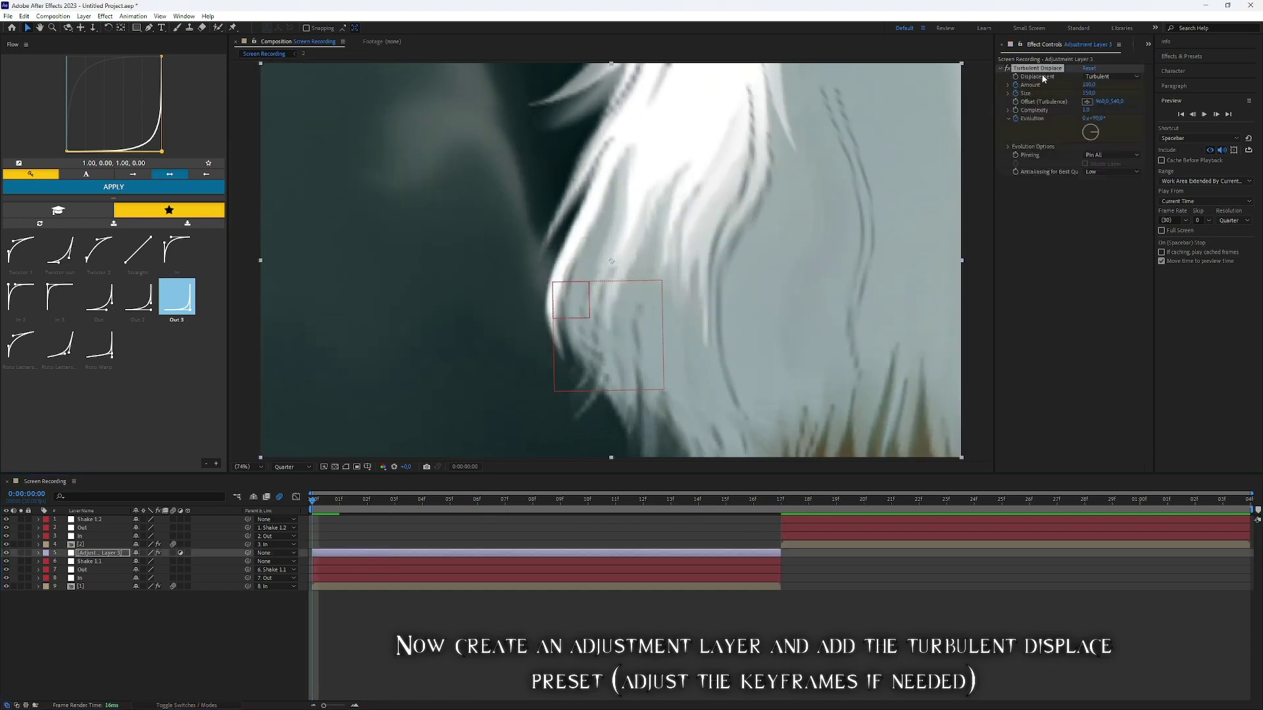
click(476, 558)
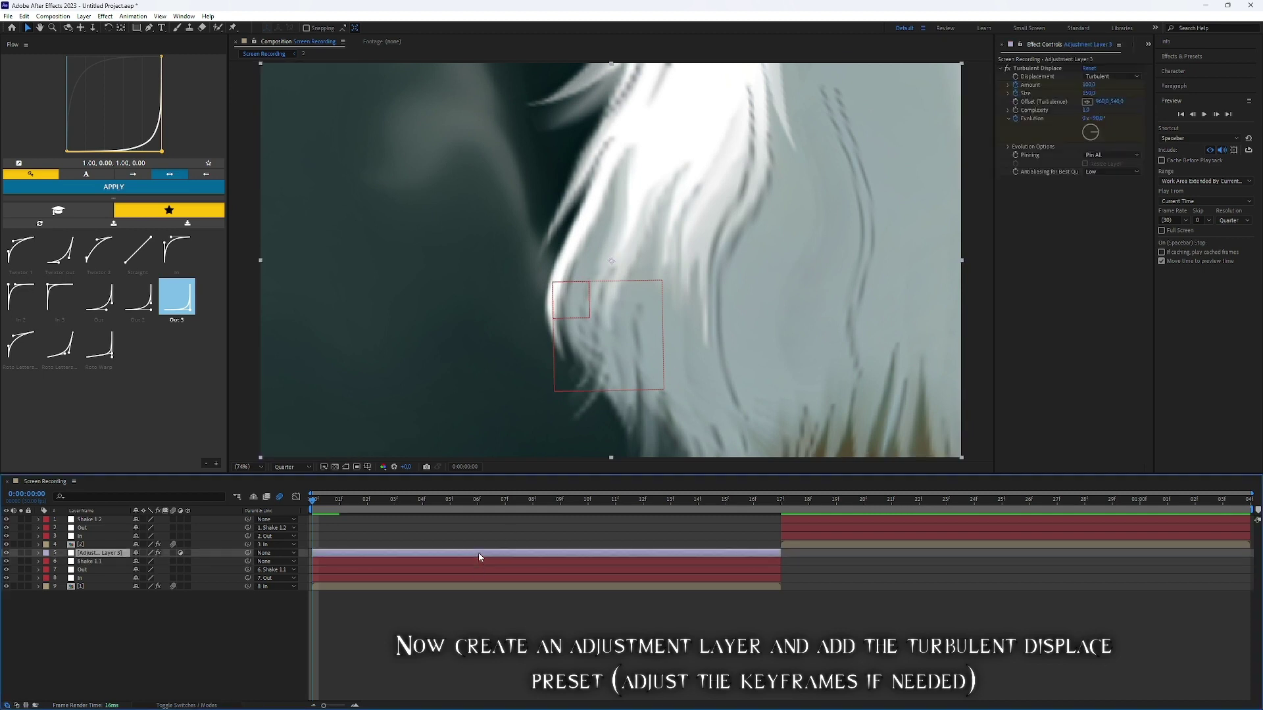
text(Turbulent)
key(Return)
key(u)
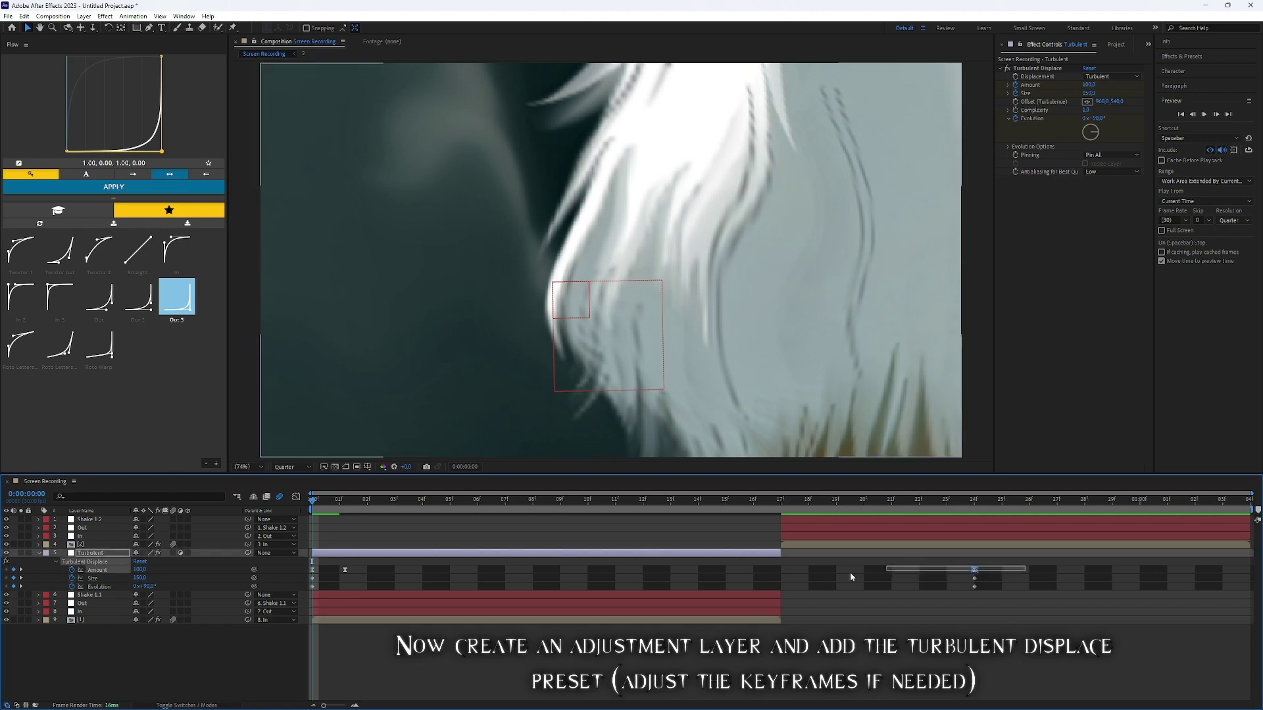
drag(309, 588, 964, 589)
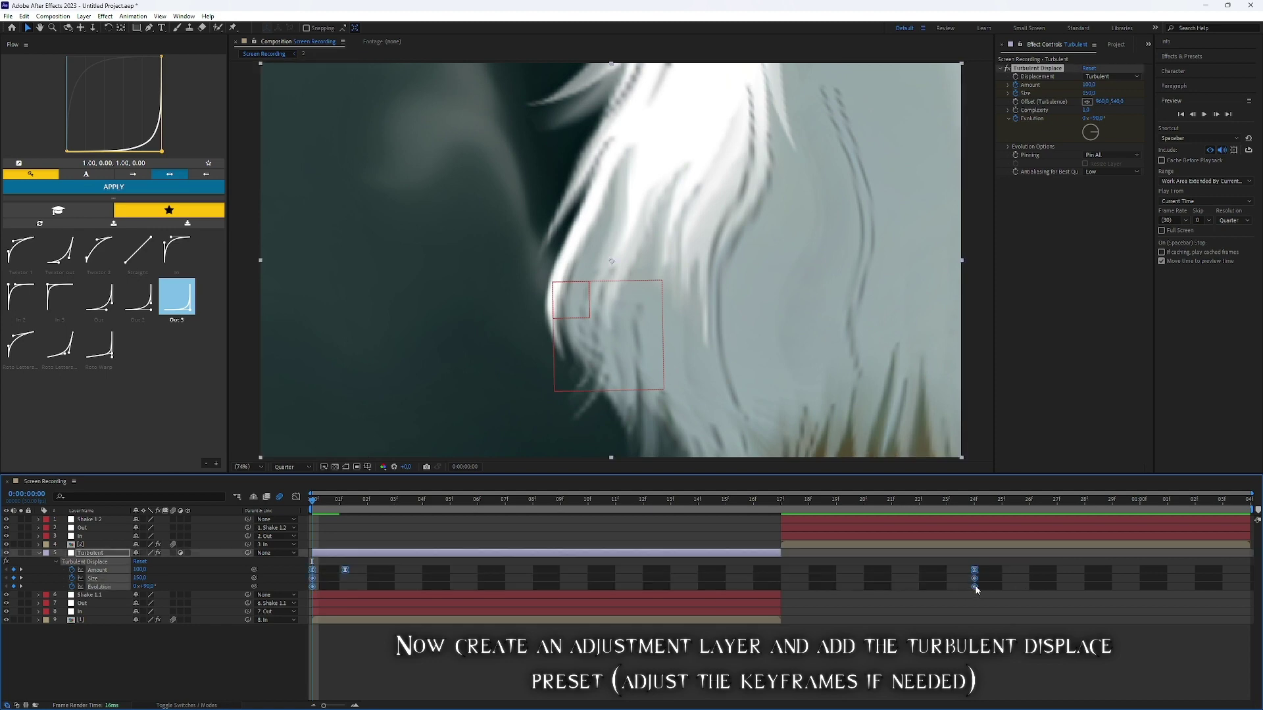
click(479, 581)
key(Page_Down)
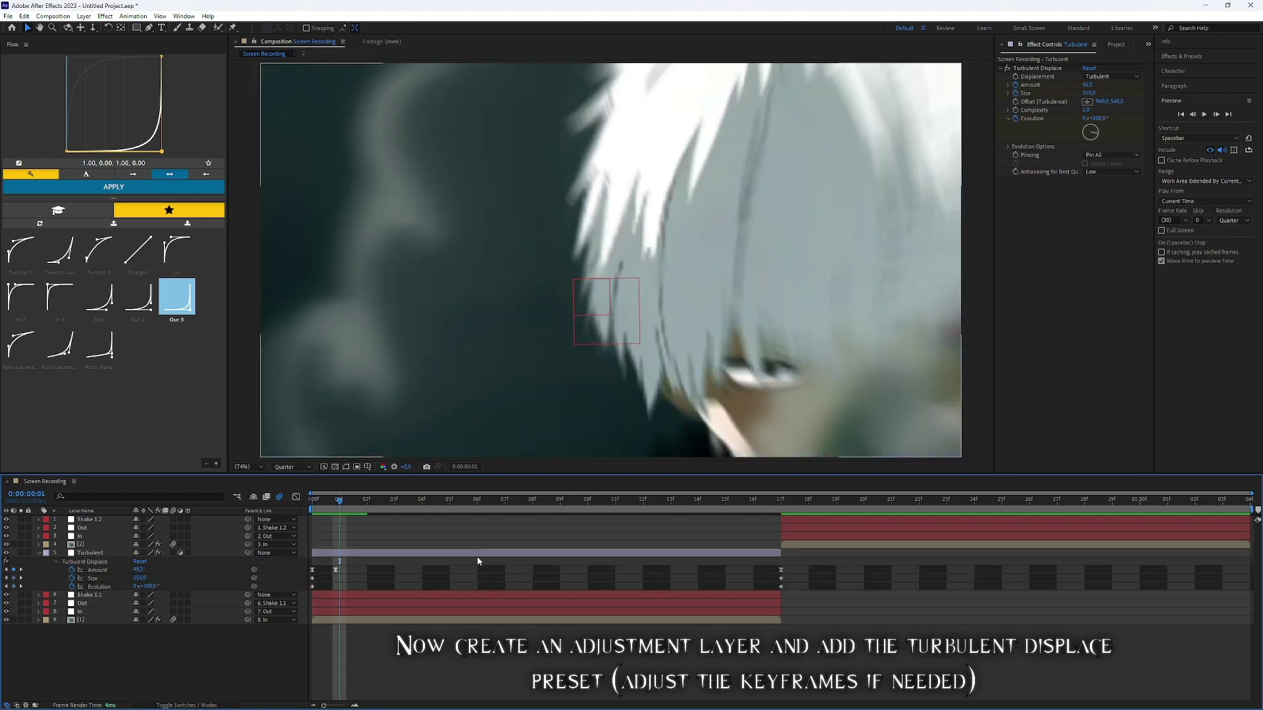
click(338, 573)
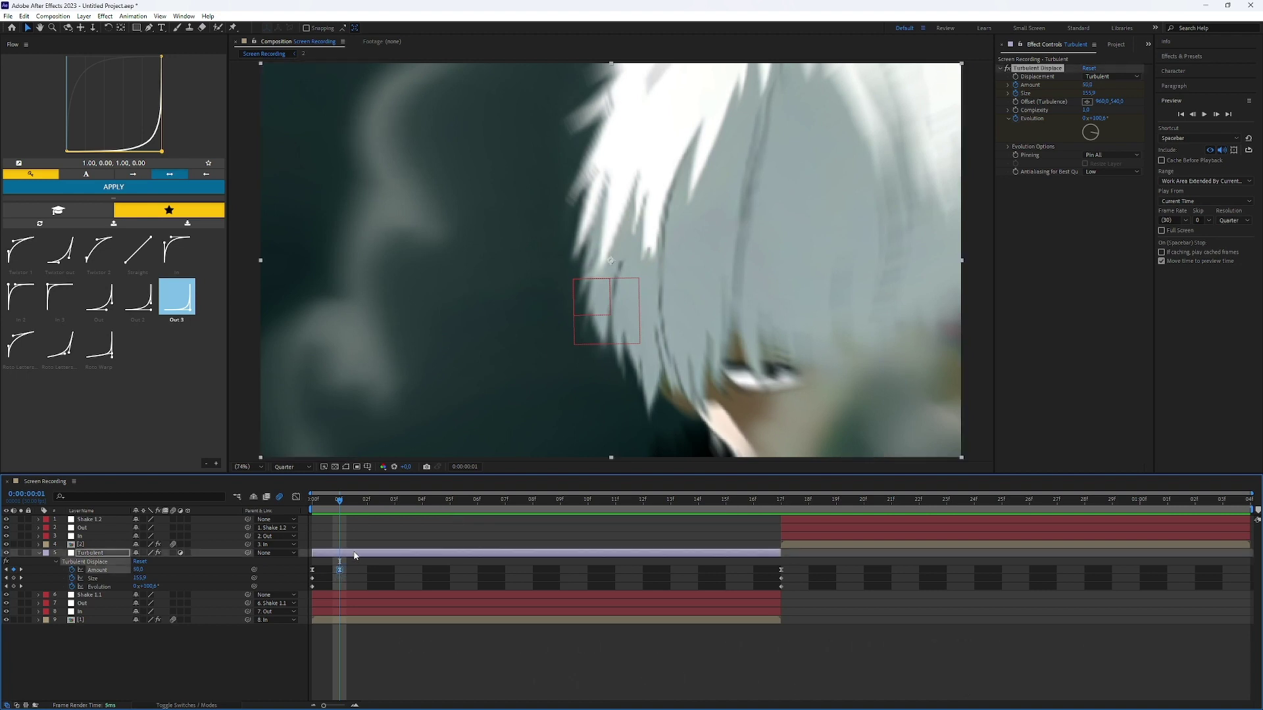
Duplicate the Turbulent layer and shift Turbulent 2 to start with the second clip
key(u)
key(ctrl+c)
key(ctrl+v)
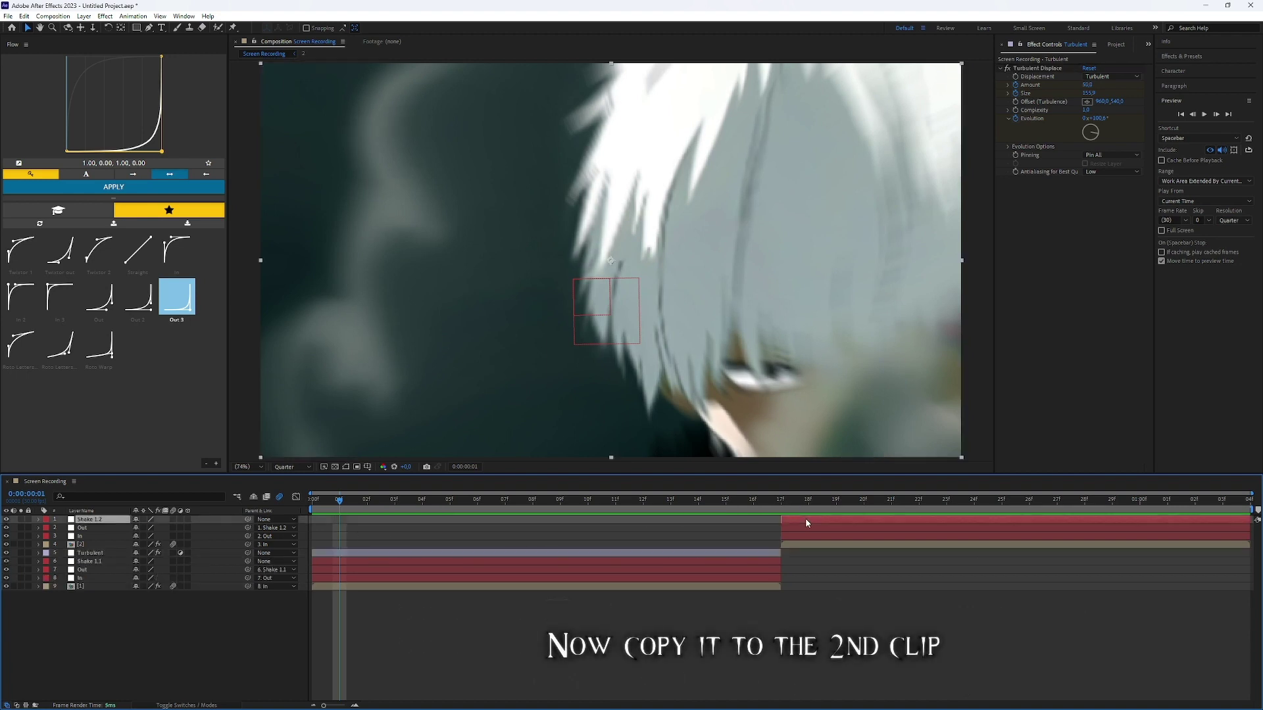
drag(432, 522, 838, 535)
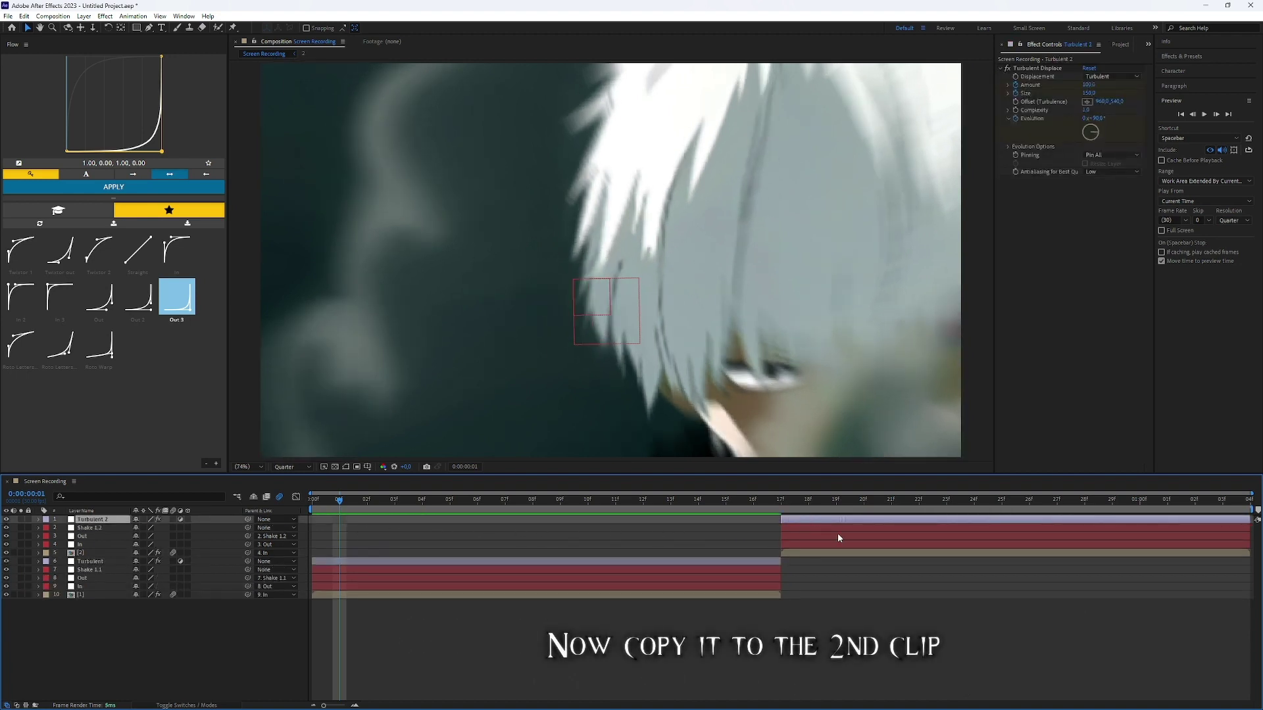
Preview the result from the start, then add a new adjustment layer above Turbulent
drag(340, 507, 312, 506)
key(space)
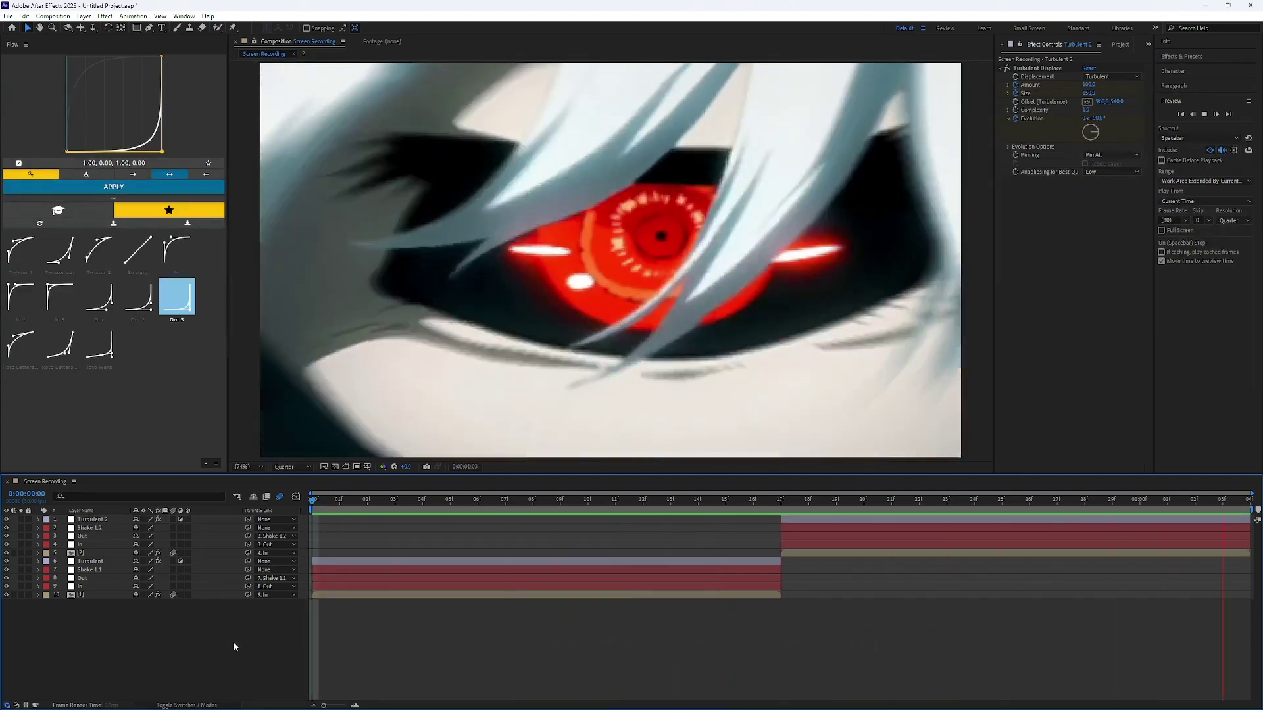
key(space)
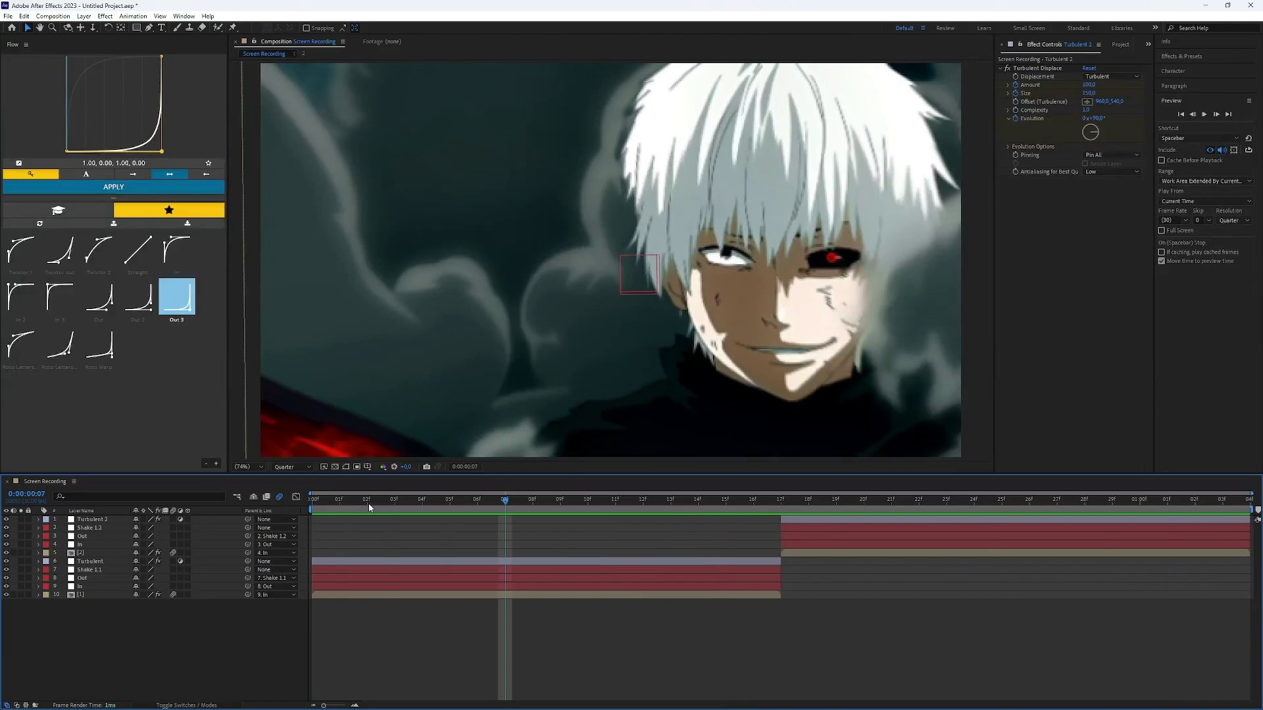
key(space)
key(space)
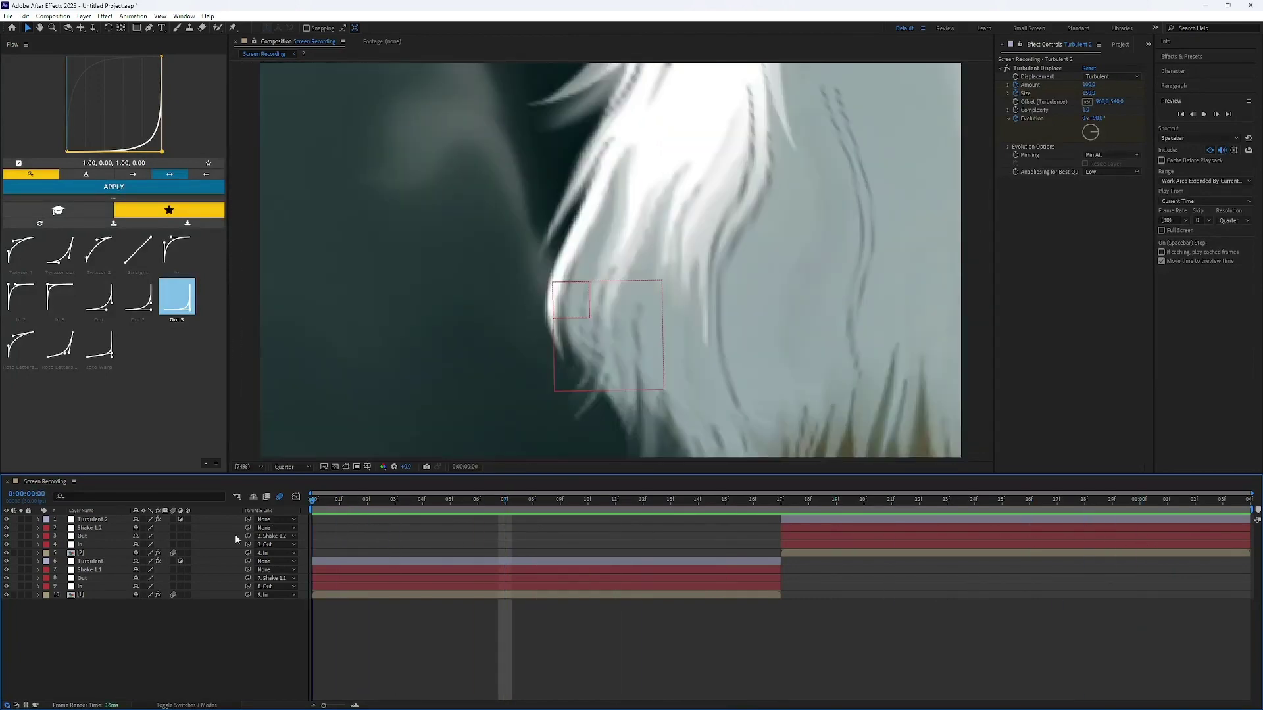
key(ctrl+alt+y)
text(Twitch)
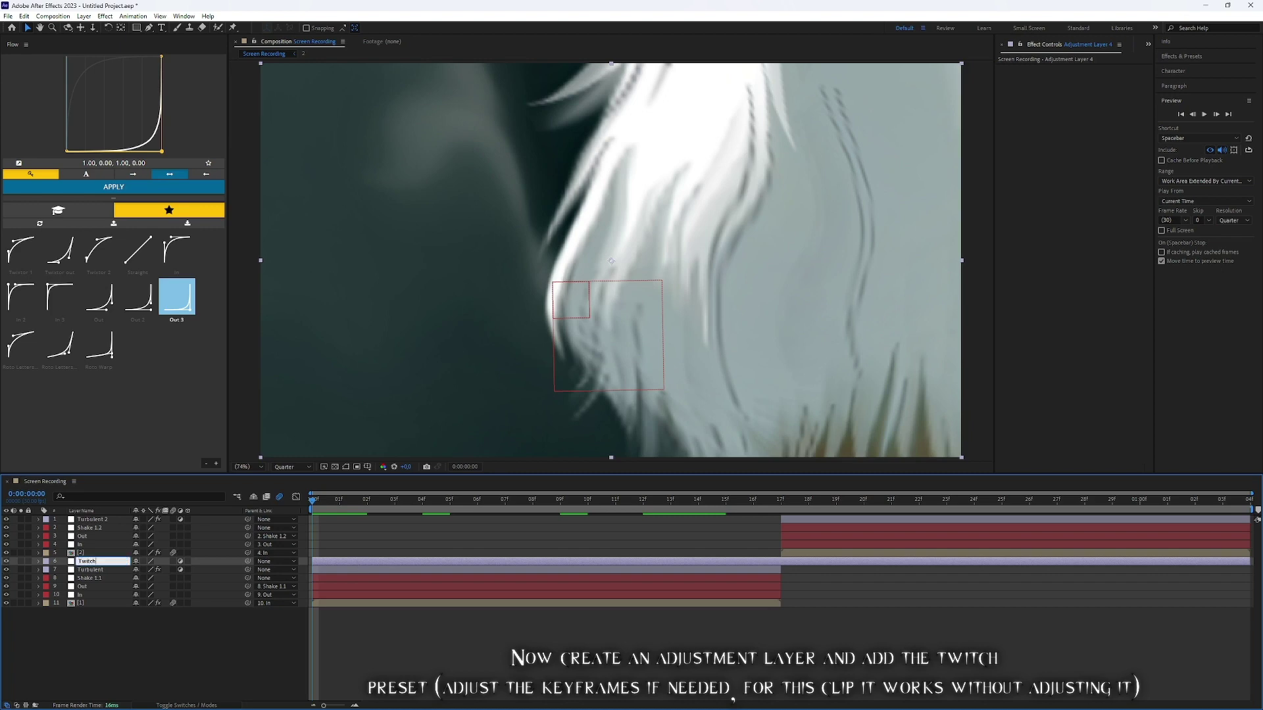
Name the layer Twitch, apply the Twitch preset, and trim it to end around frame 10
key(Return)
click(788, 498)
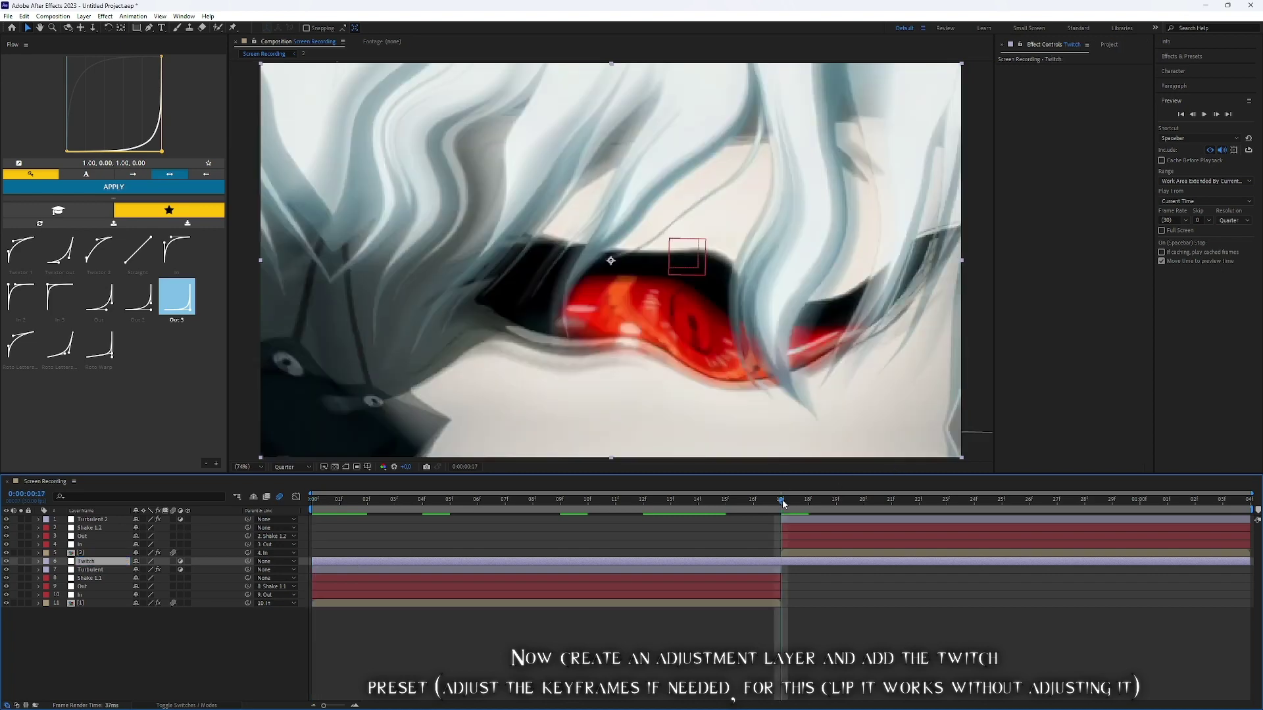
key(alt+bracketright)
key(Home)
click(354, 561)
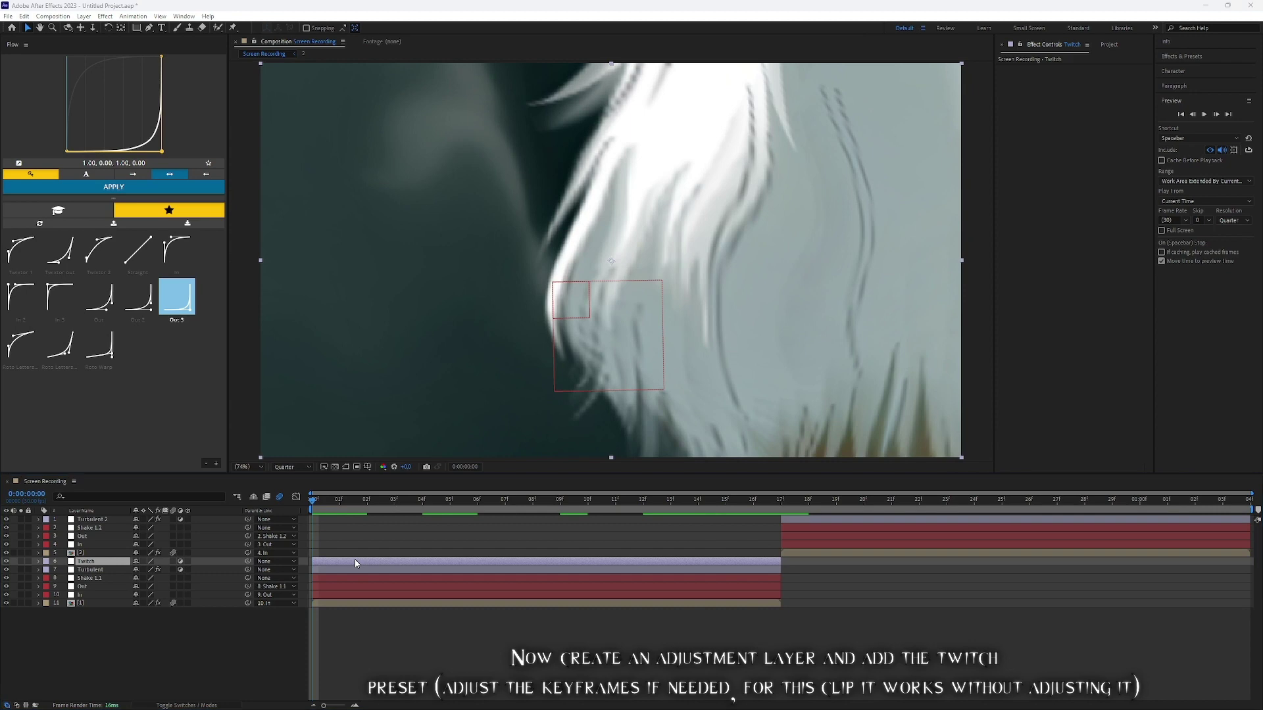
key(ctrl+alt+shift+e)
key(u)
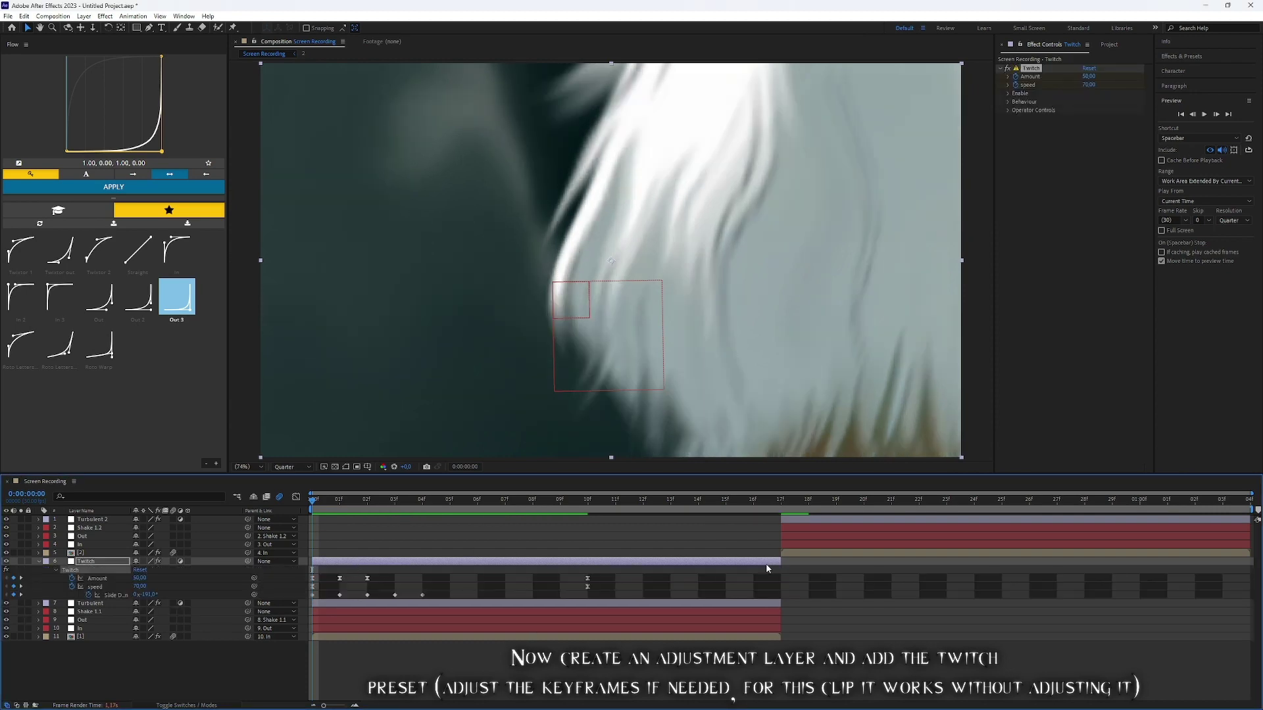
drag(784, 560, 578, 565)
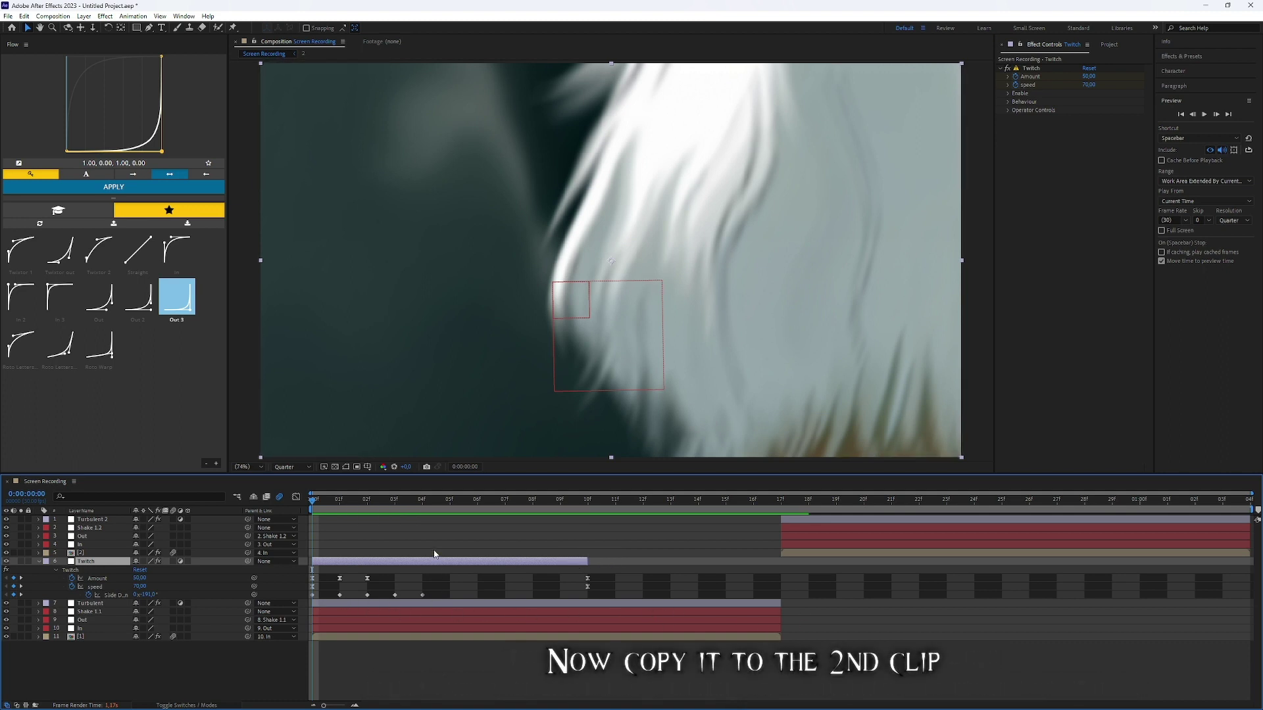
Duplicate the Twitch layer and move Twitch 2 to start at frame 17 with the second clip
key(u)
key(ctrl+c)
click(798, 524)
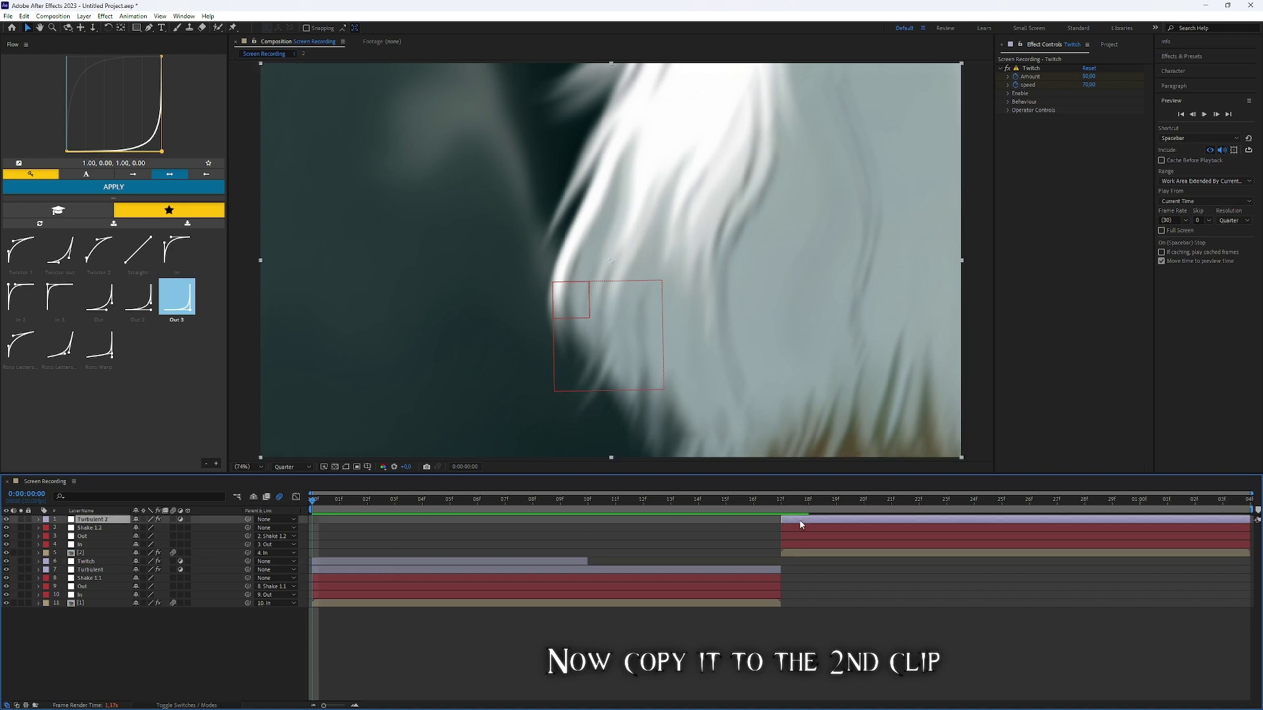
key(ctrl+v)
drag(391, 519, 860, 519)
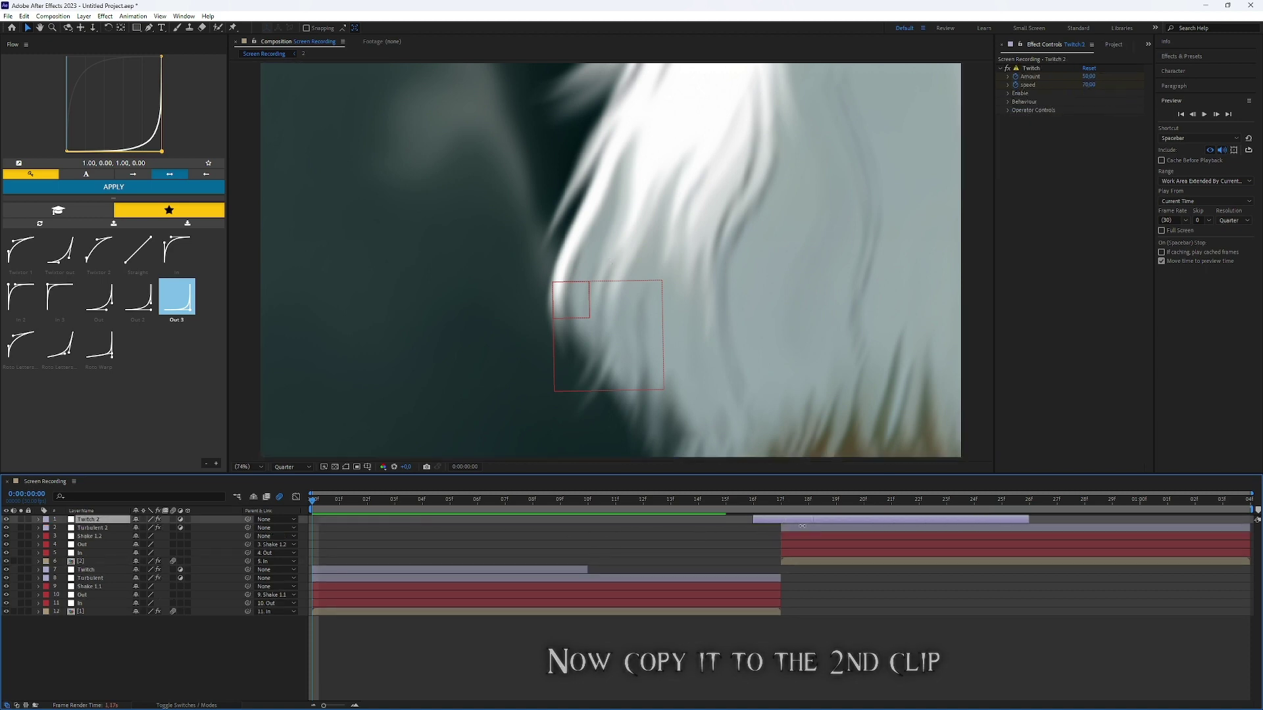
Preview the transition, then go to frame 27 and show the Out layer's Scale keyframes
key(space)
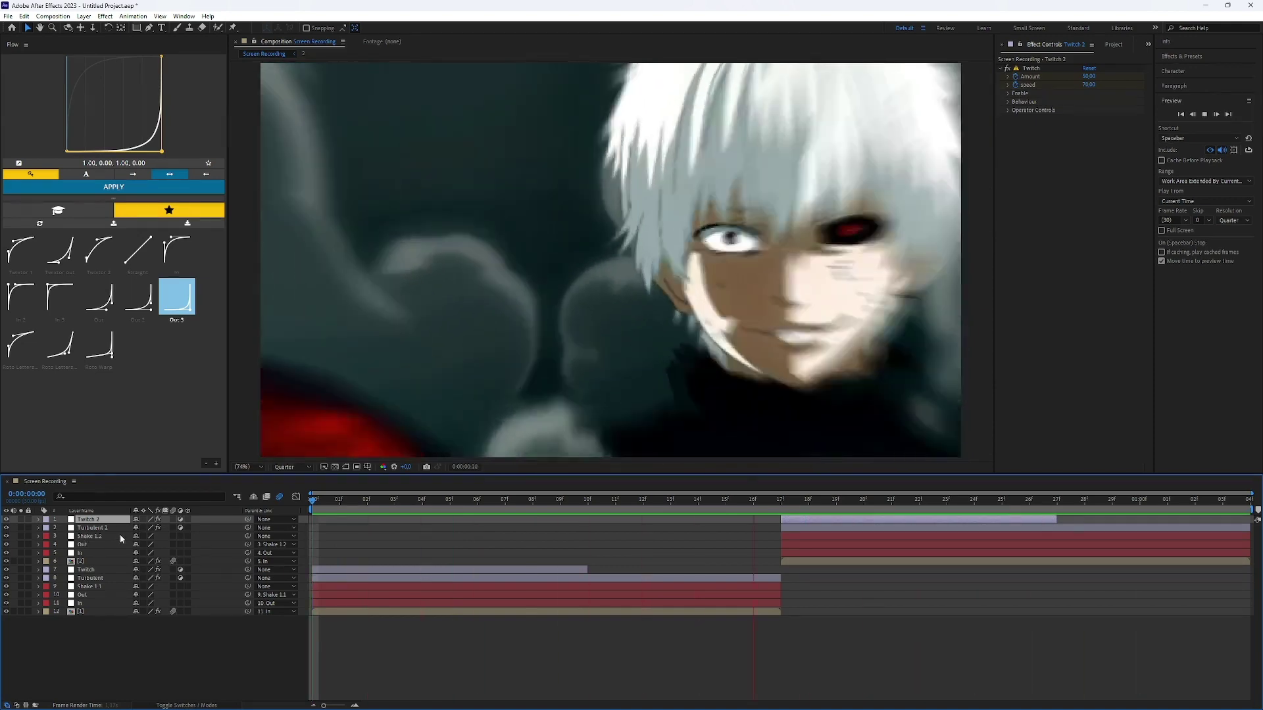
key(space)
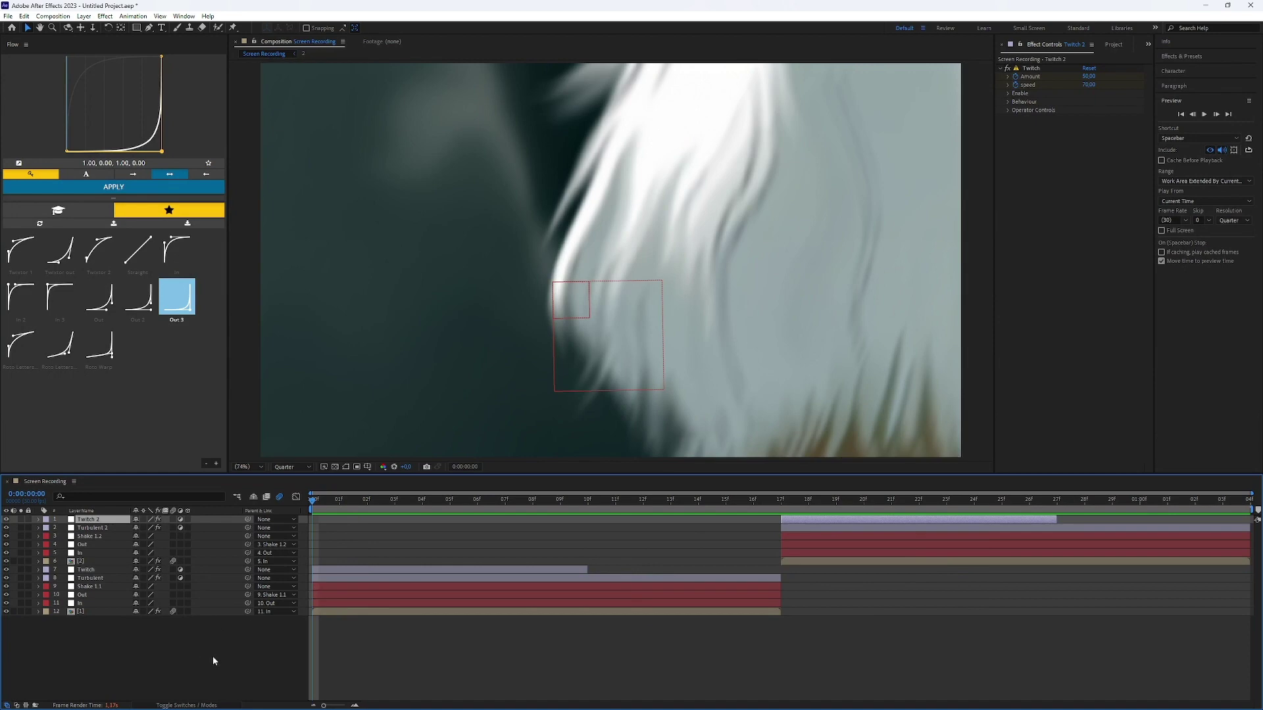
click(421, 662)
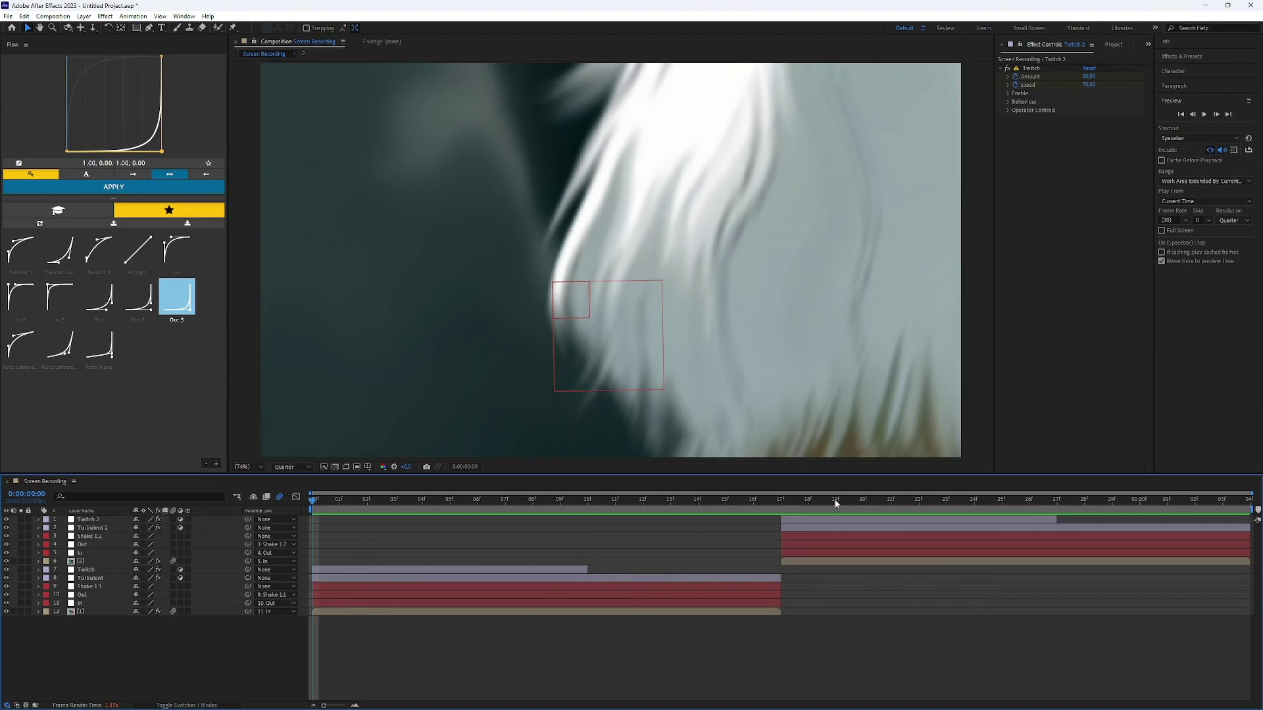
mouse_move(835, 503)
mouse_down()
mouse_move(1055, 503)
mouse_move(1077, 526)
mouse_move(1062, 524)
mouse_up()
click(1076, 545)
key(s)
Add an adjustment layer named Warp and cut it to begin at frame 27
click(1042, 519)
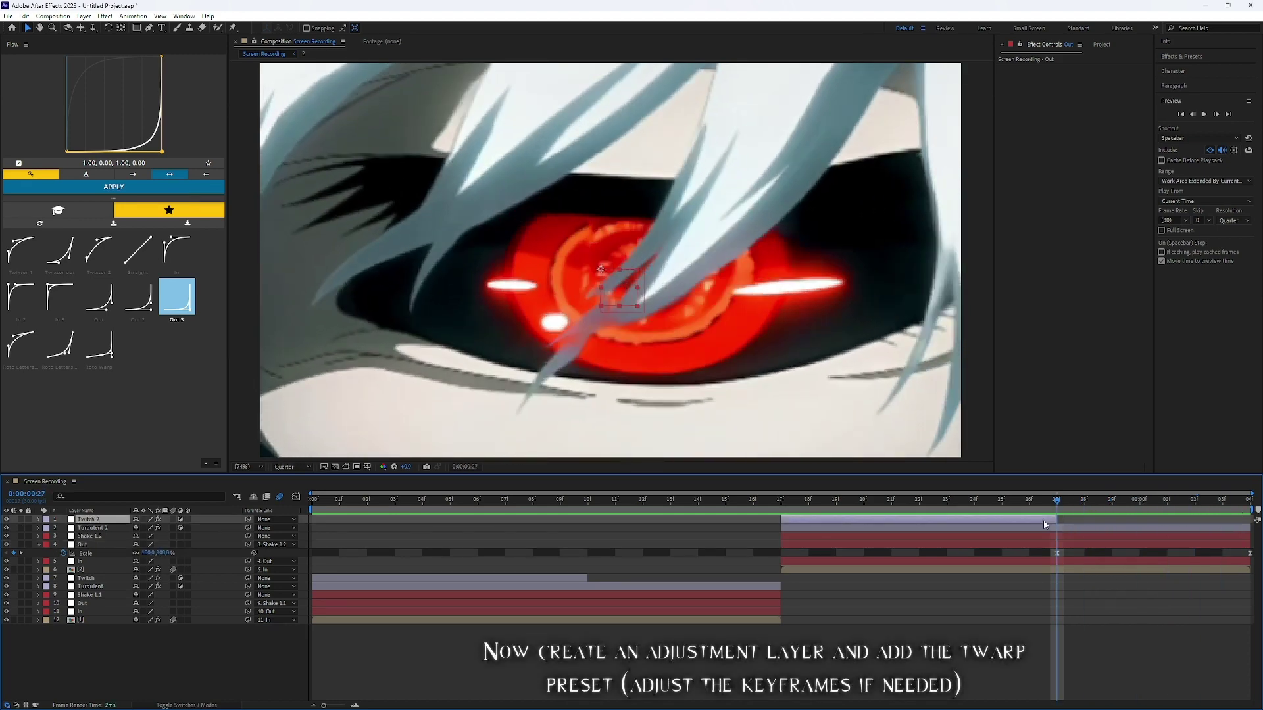
key(ctrl+alt+y)
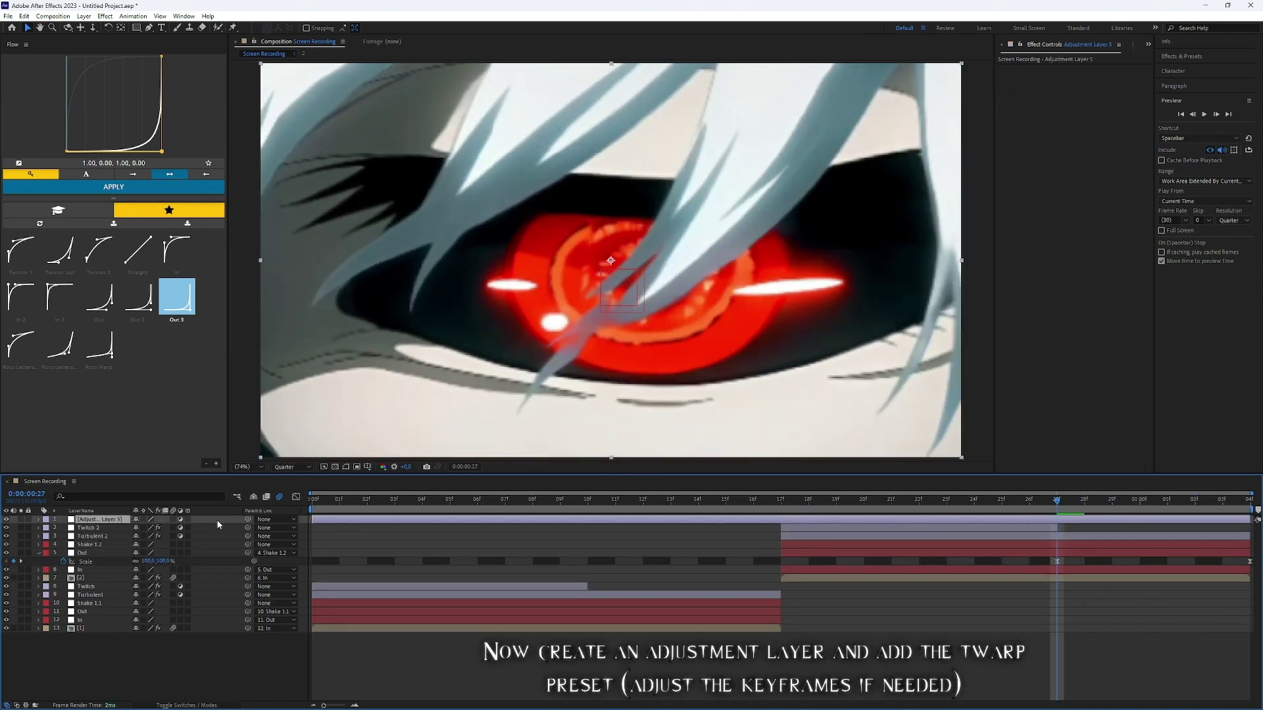
key(Return)
text(Warp)
key(Return)
key(ctrl+shift+d)
click(957, 527)
key(Delete)
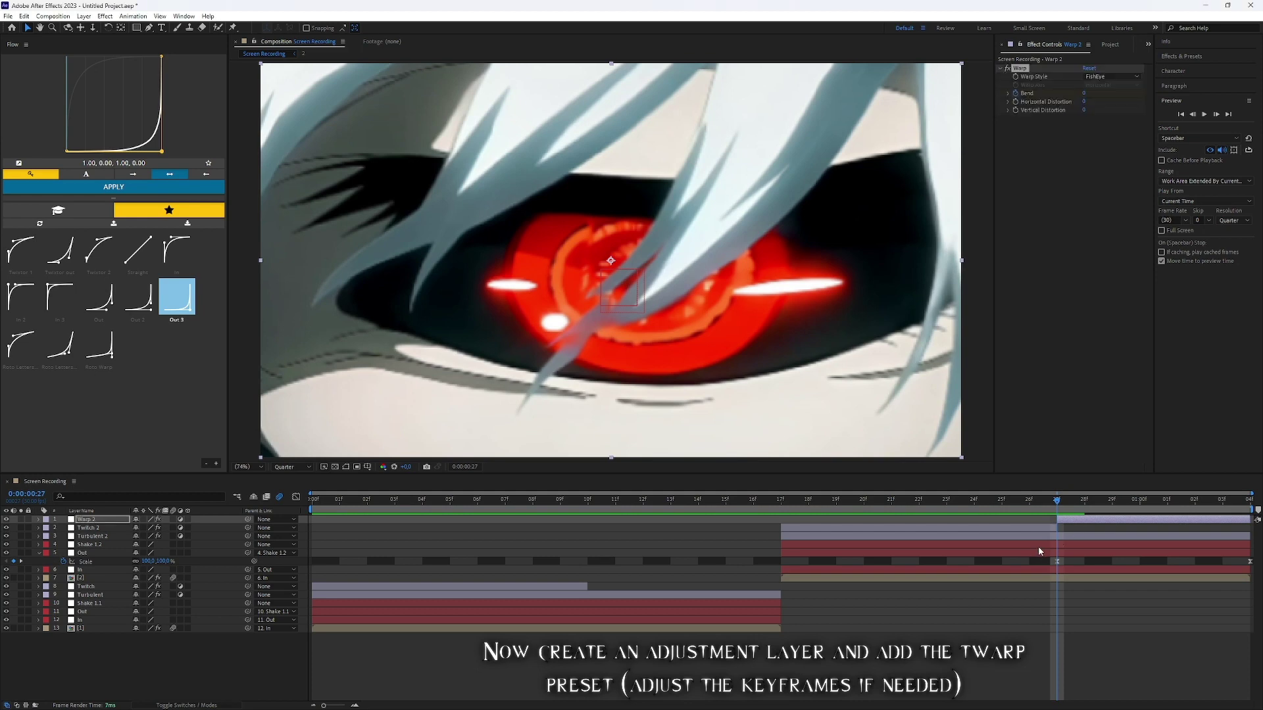
Move the Warp 2 Bend keyframe earlier and preview the warp
key(u)
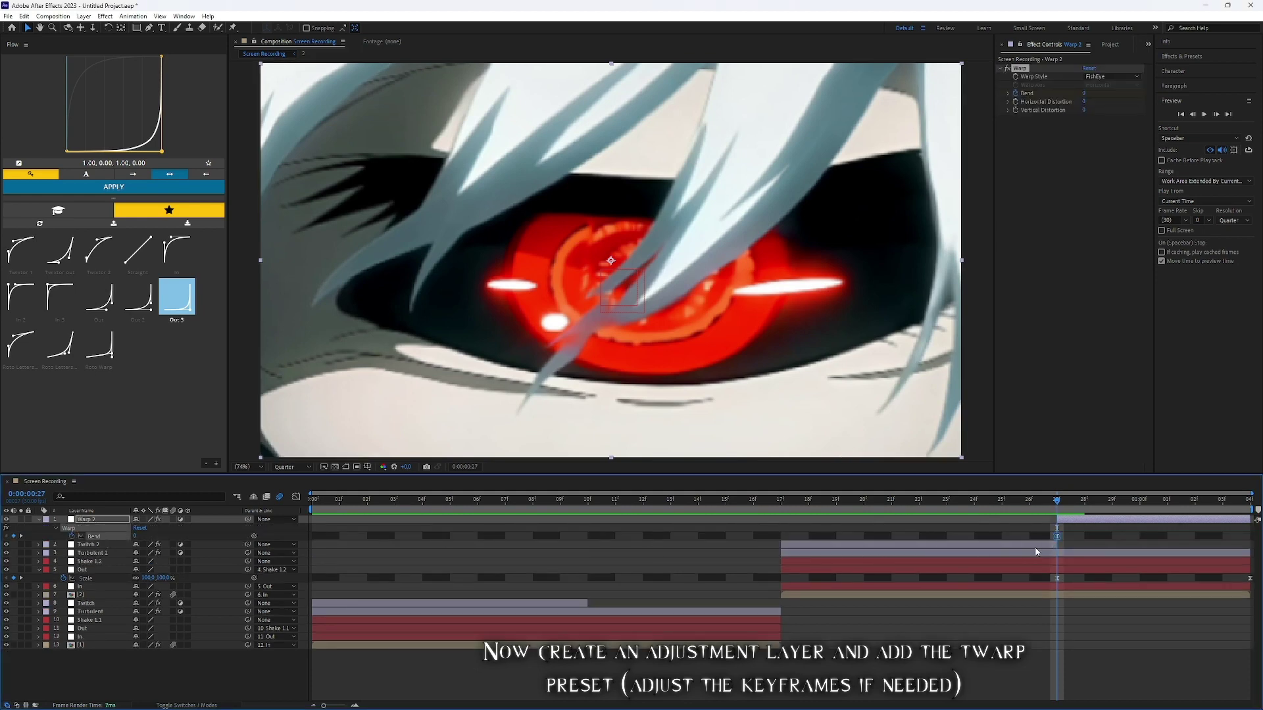
drag(1057, 539, 1002, 539)
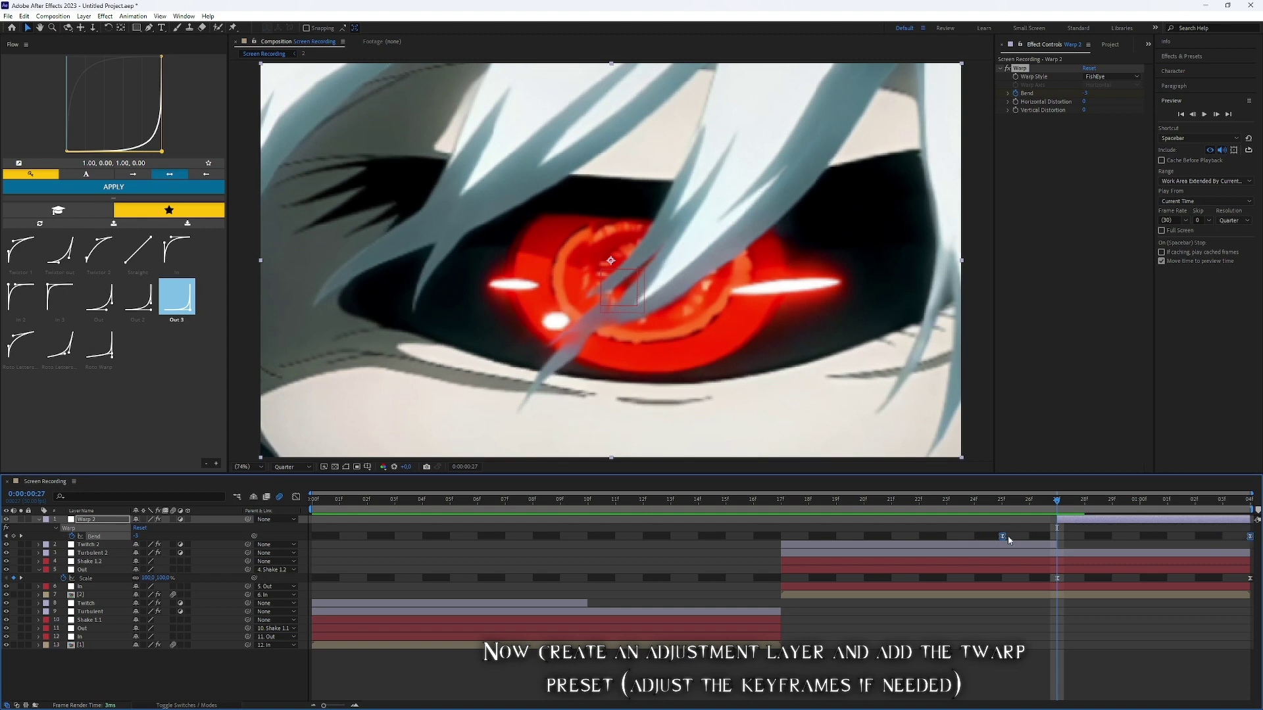
click(1085, 530)
click(1086, 519)
key(u)
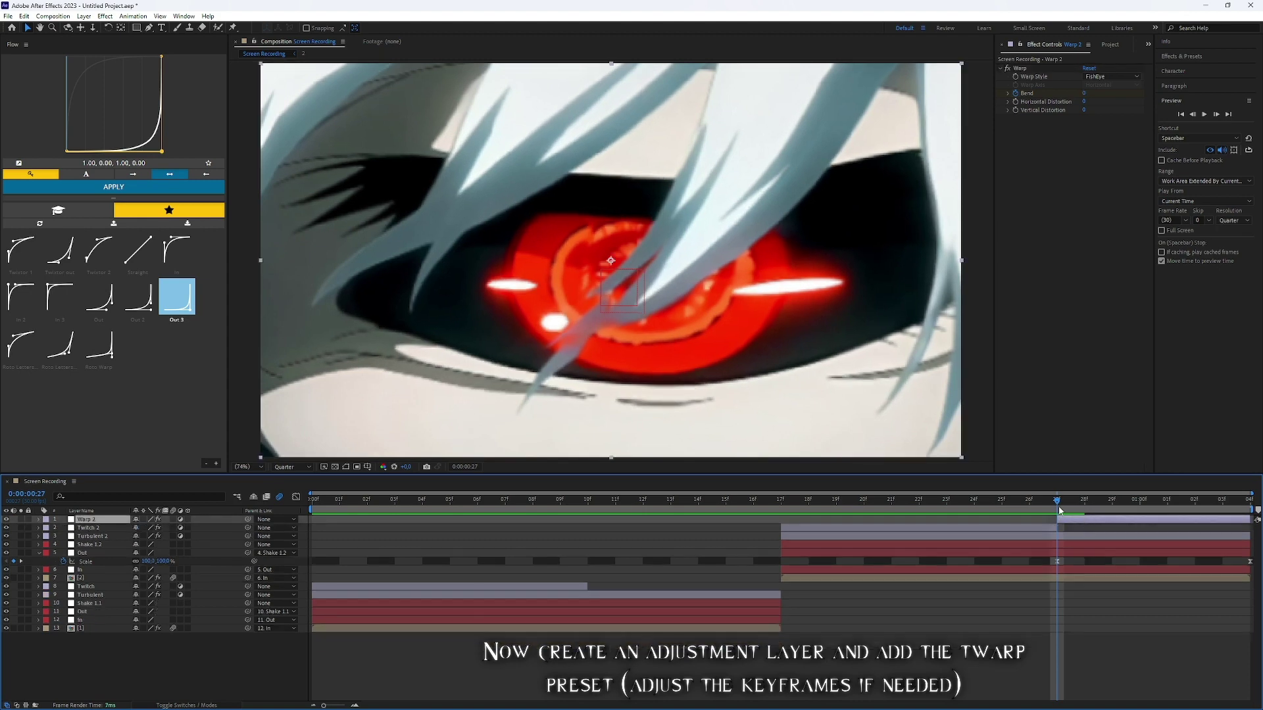
key(space)
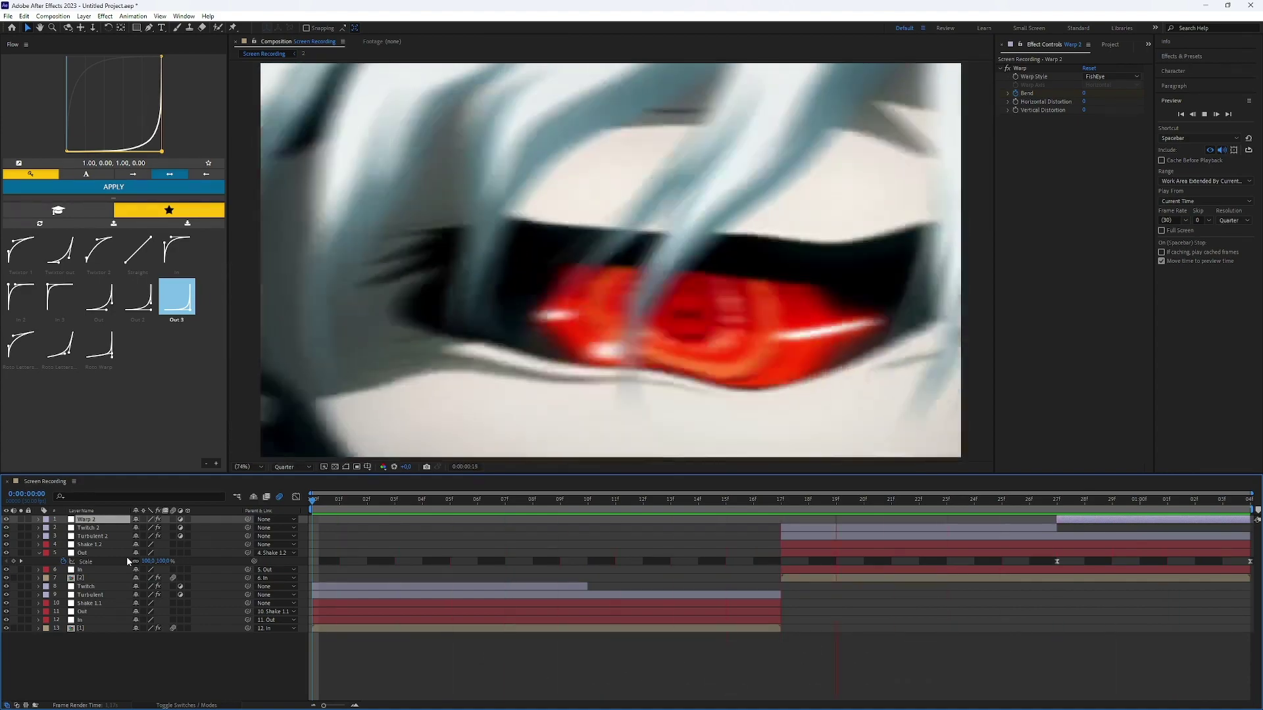
key(space)
Return to the first frame and select the Twitch layer
click(861, 553)
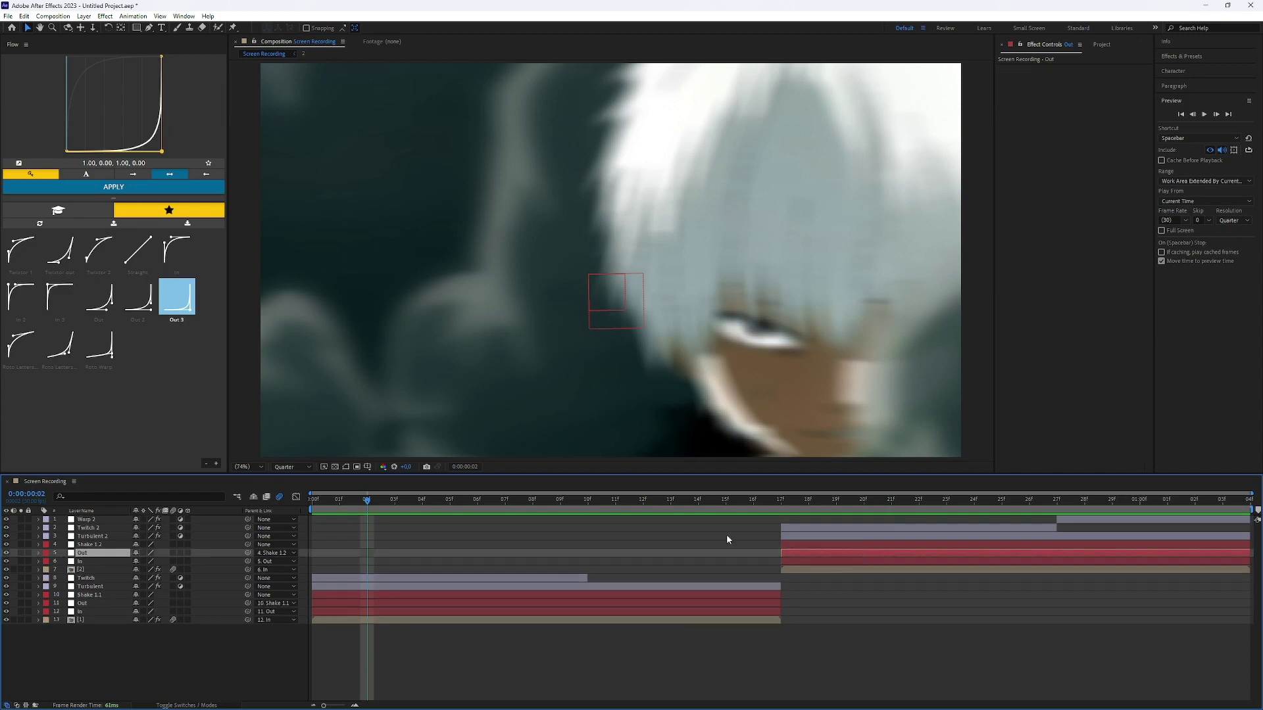
key(Home)
click(187, 668)
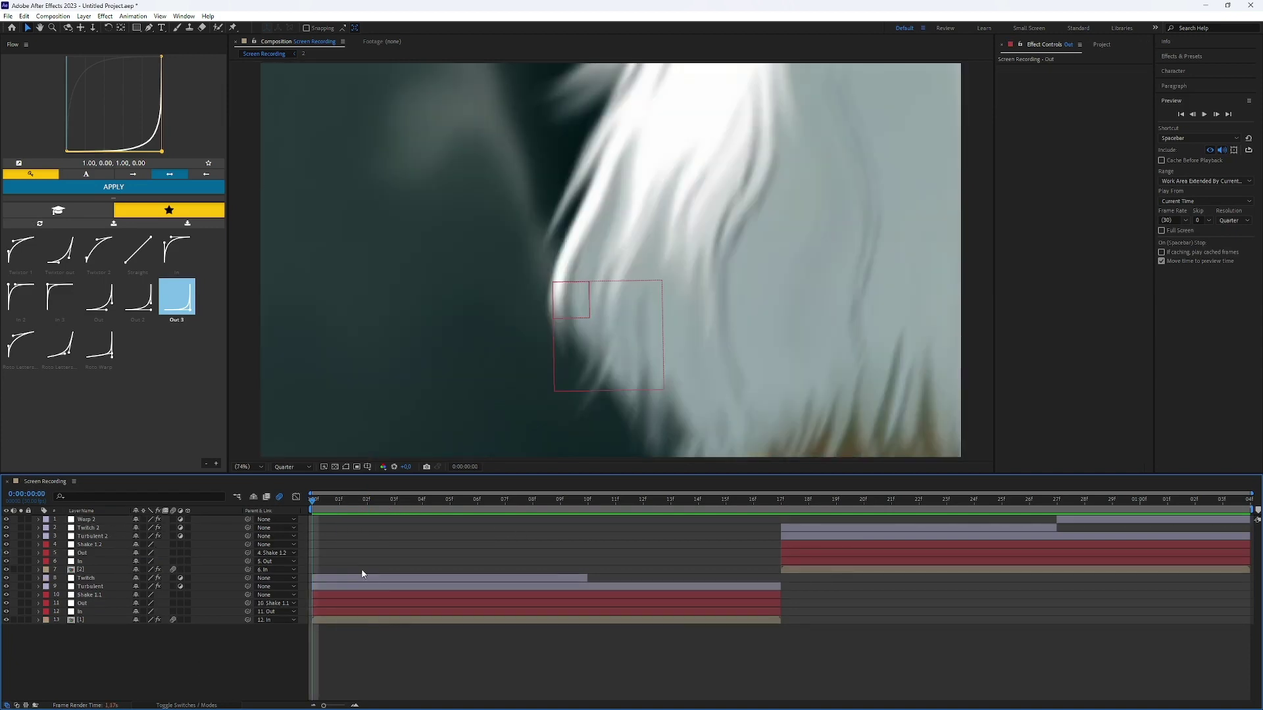
click(359, 581)
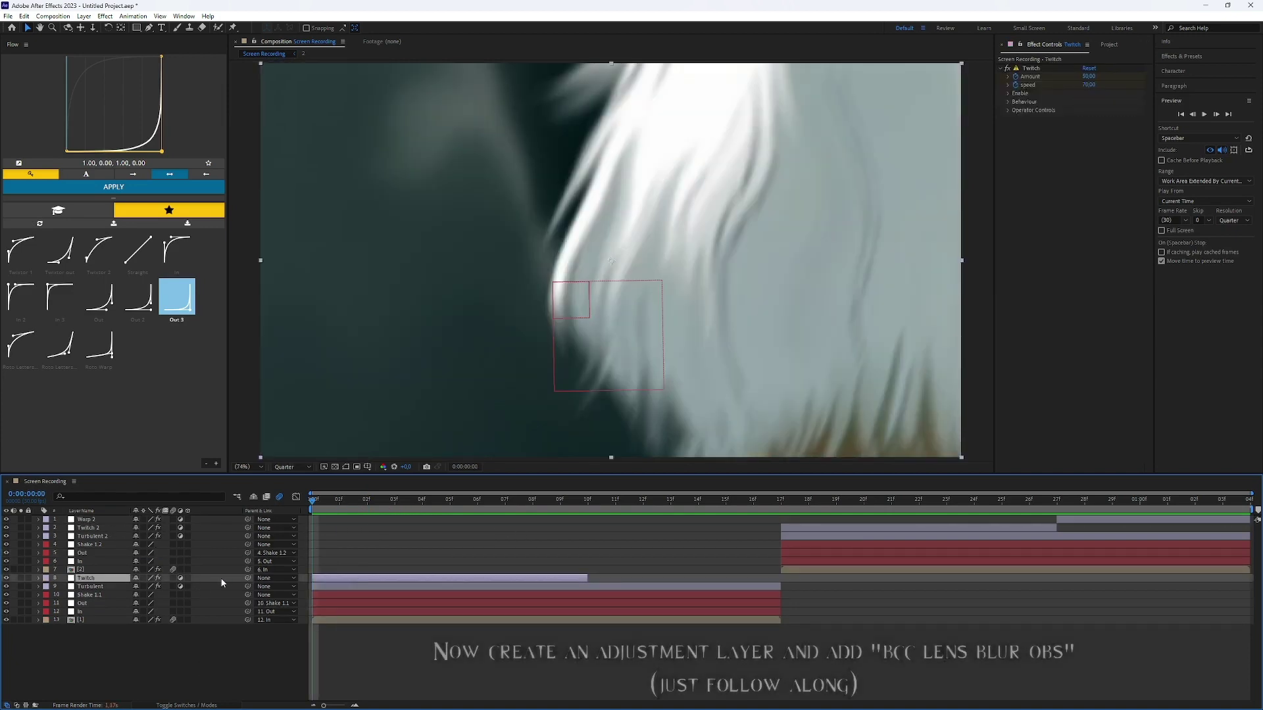
Add an adjustment layer named Blur above Twitch, trimmed to end at frame 4
key(ctrl+alt+y)
key(Return)
text(Blur)
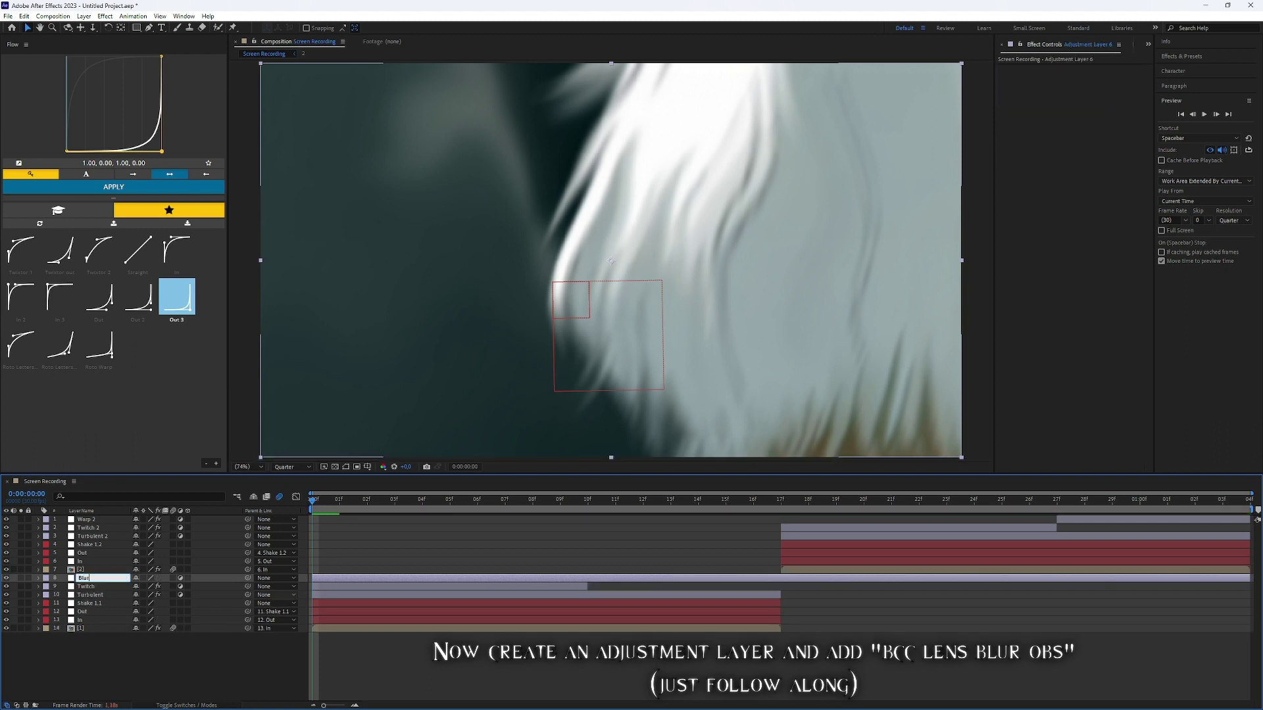
key(Return)
key(space)
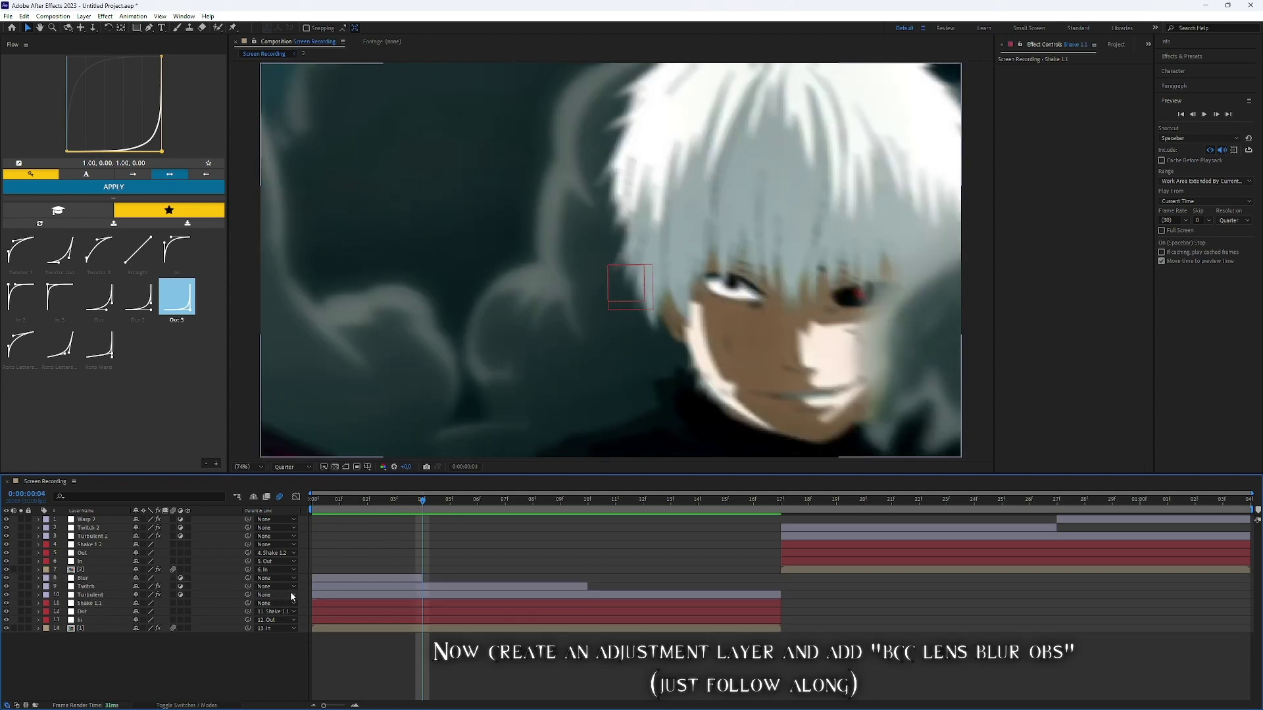
key(alt+bracketright)
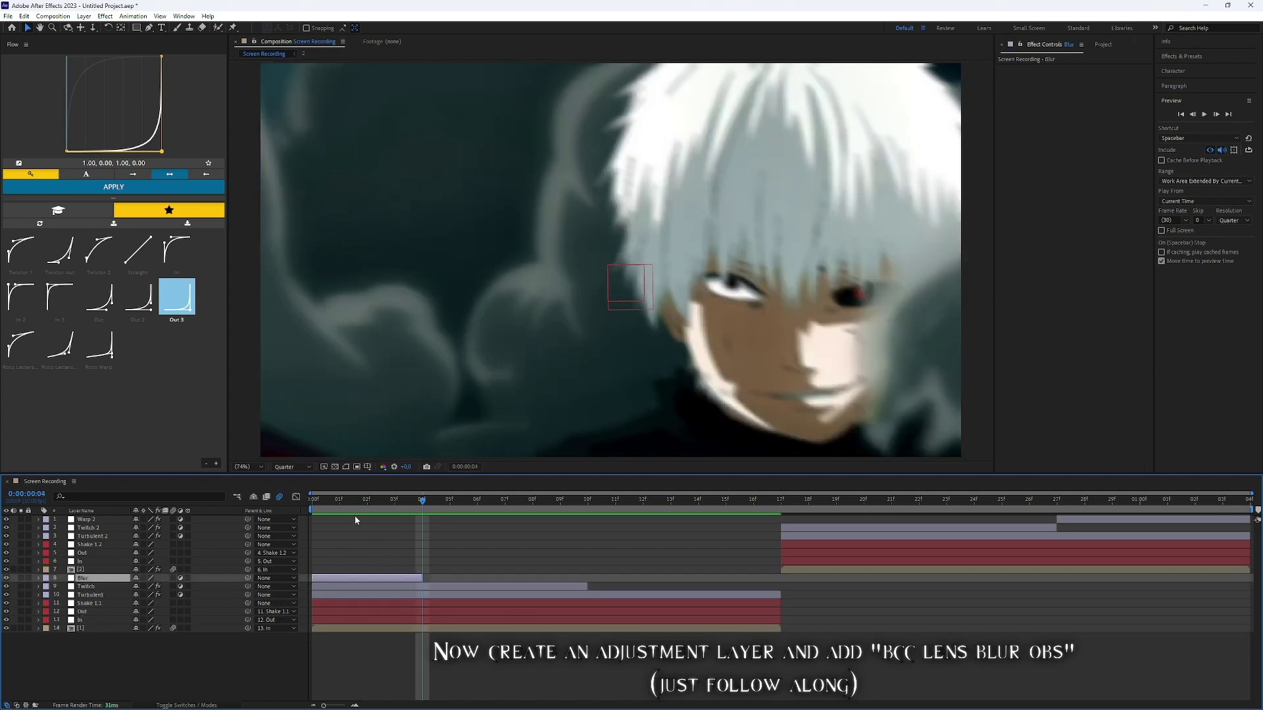
key(Home)
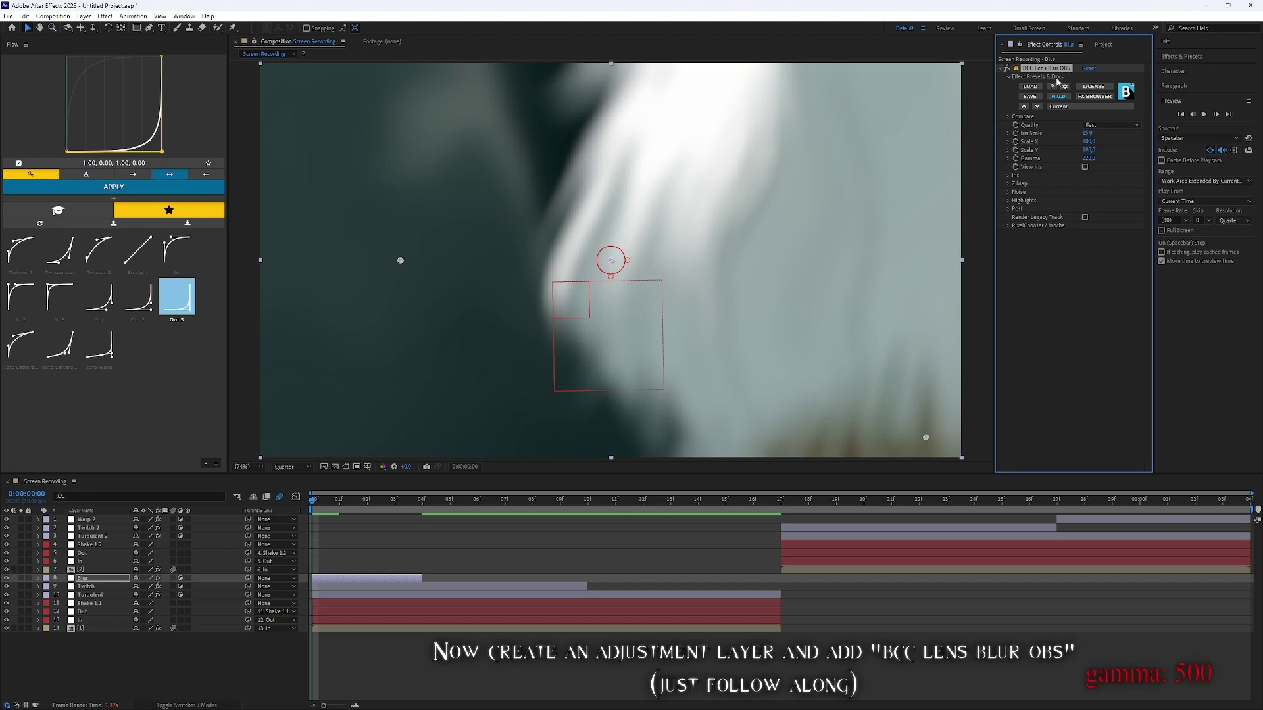
Set the lens blur Gamma to 500
click(1103, 261)
click(1089, 158)
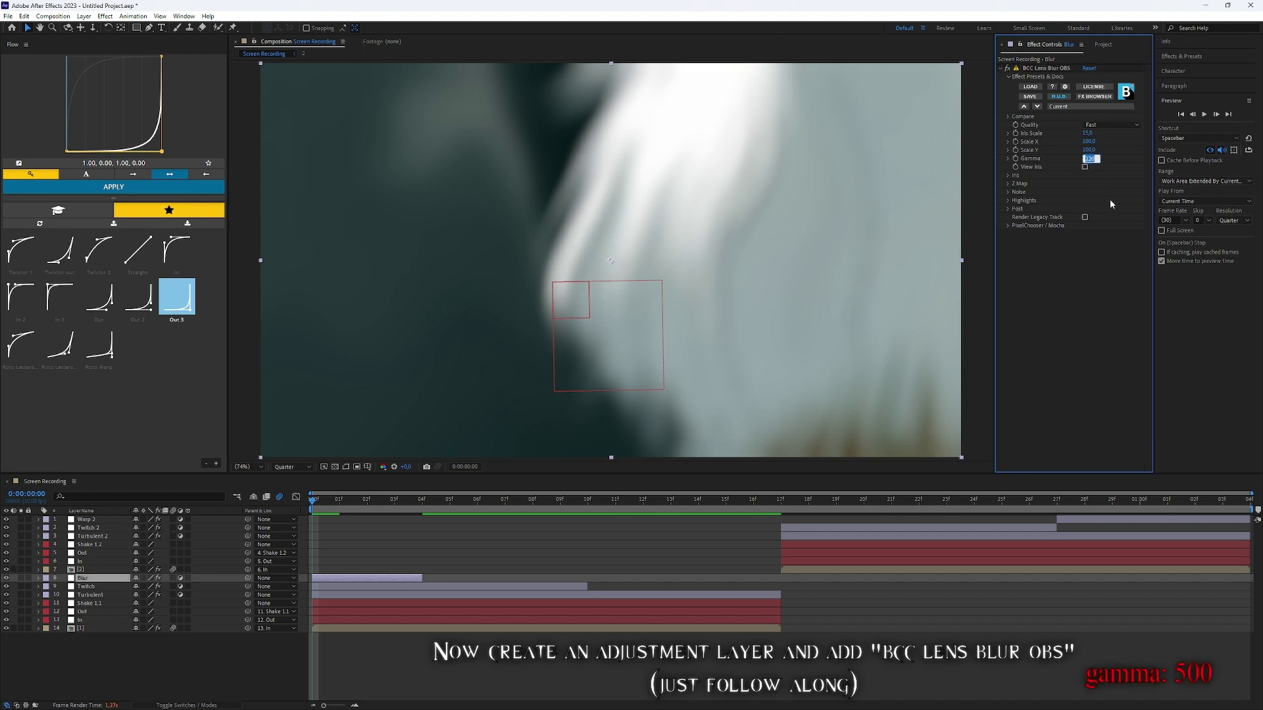
text(500)
key(Return)
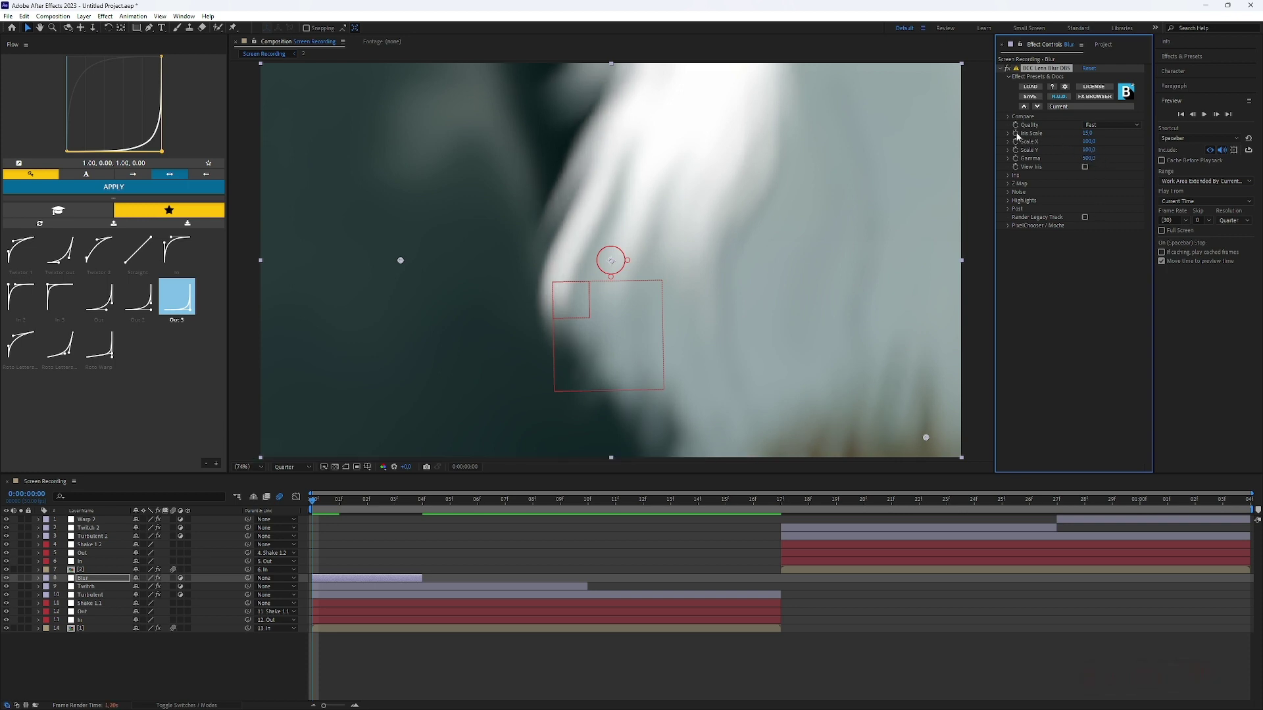
Key Iris Scale from 15 at frame 0 to 0 at frame 3, trim the layer there, and ease both keyframes
click(359, 582)
key(u)
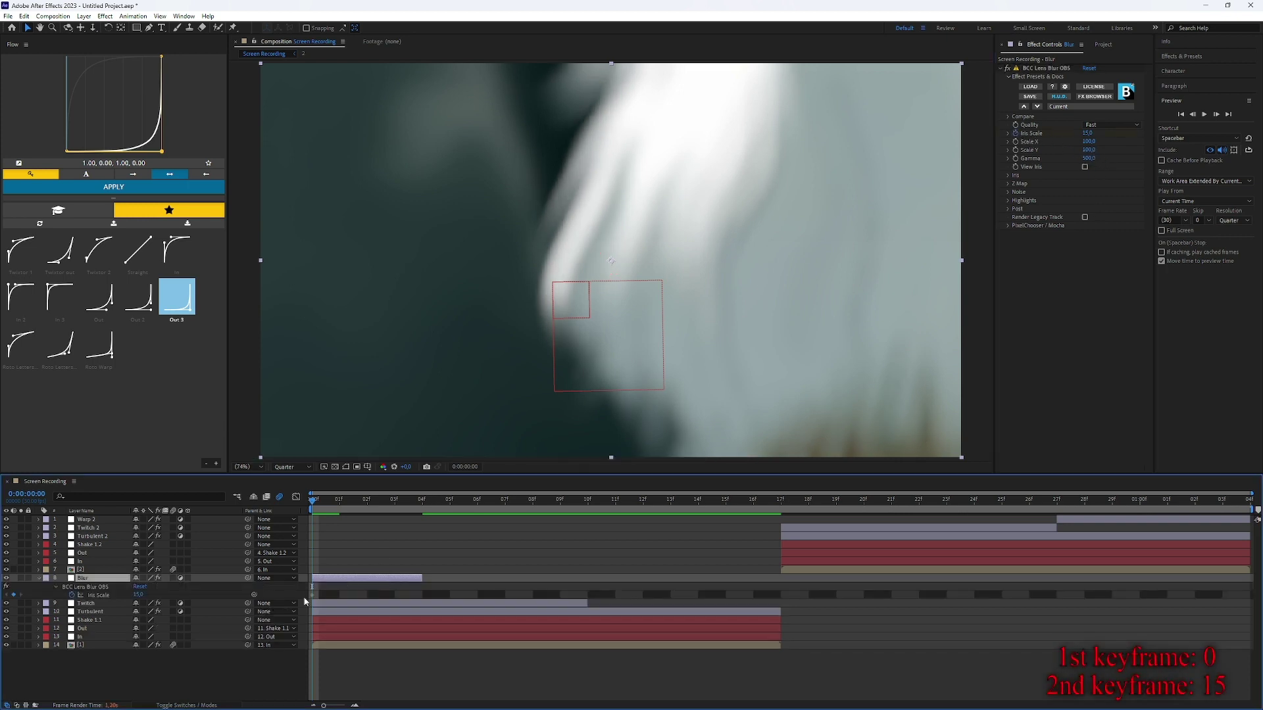
key(space)
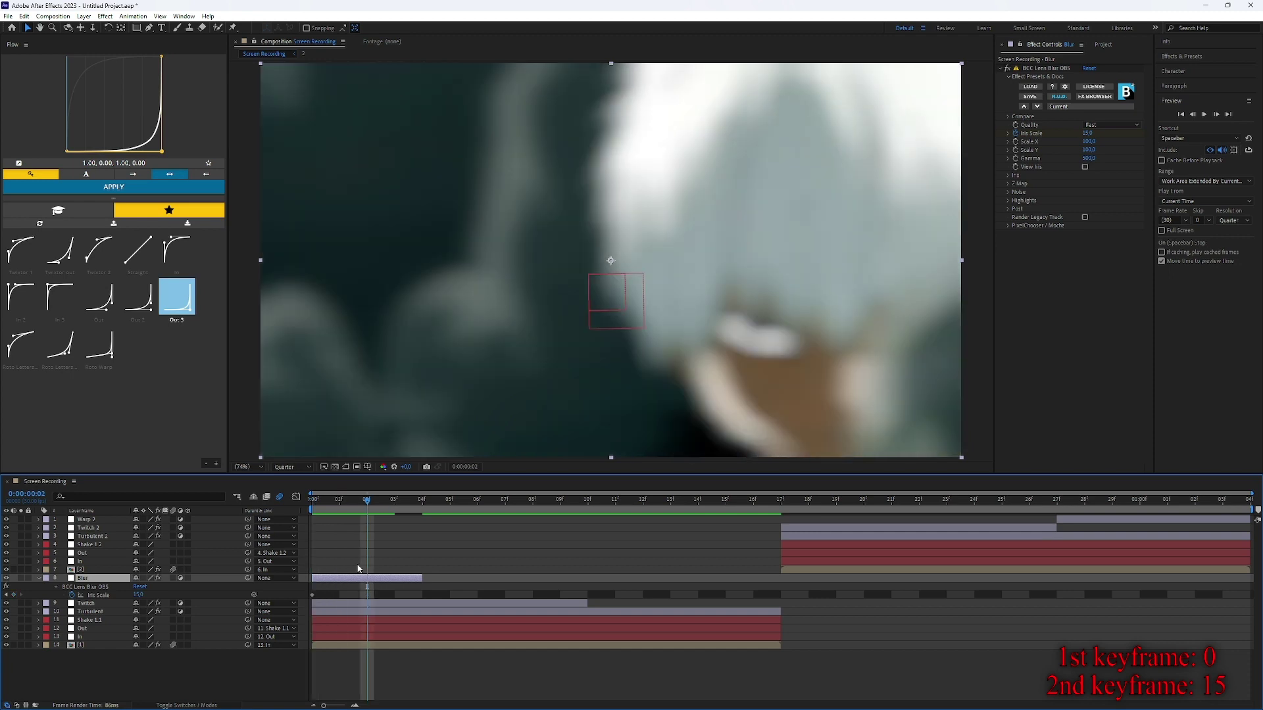
click(136, 594)
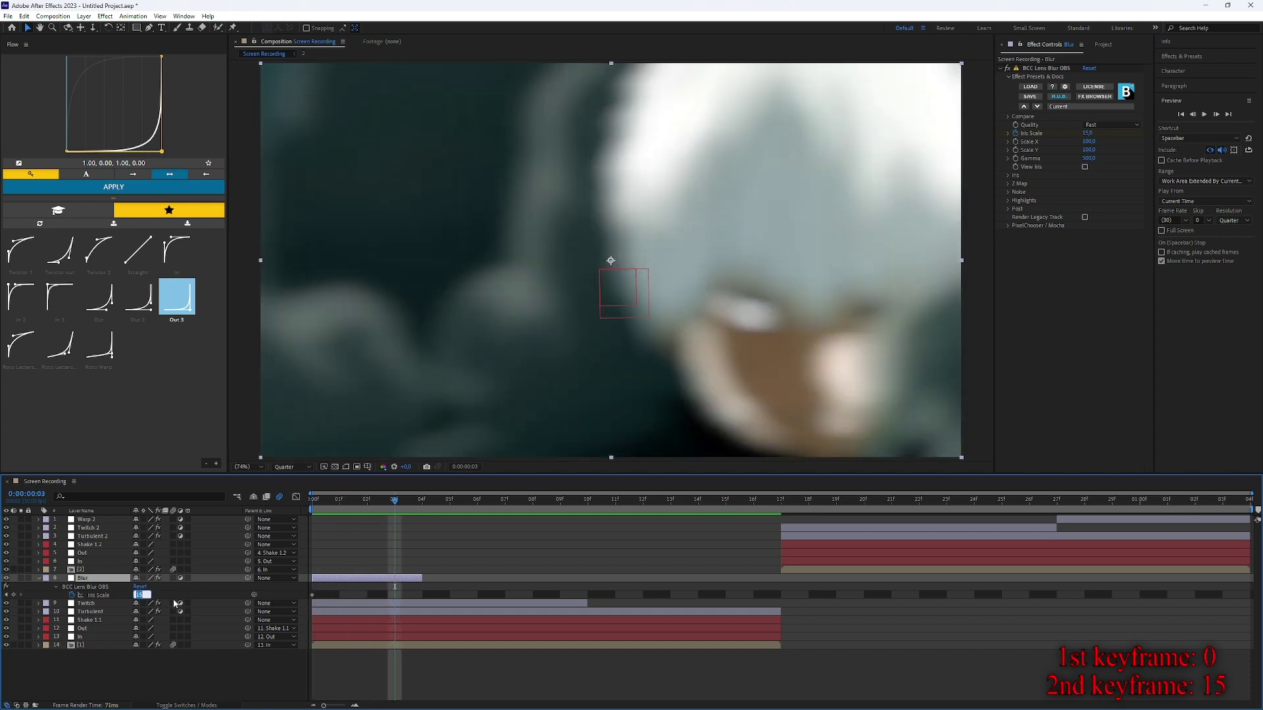
text(0)
key(Return)
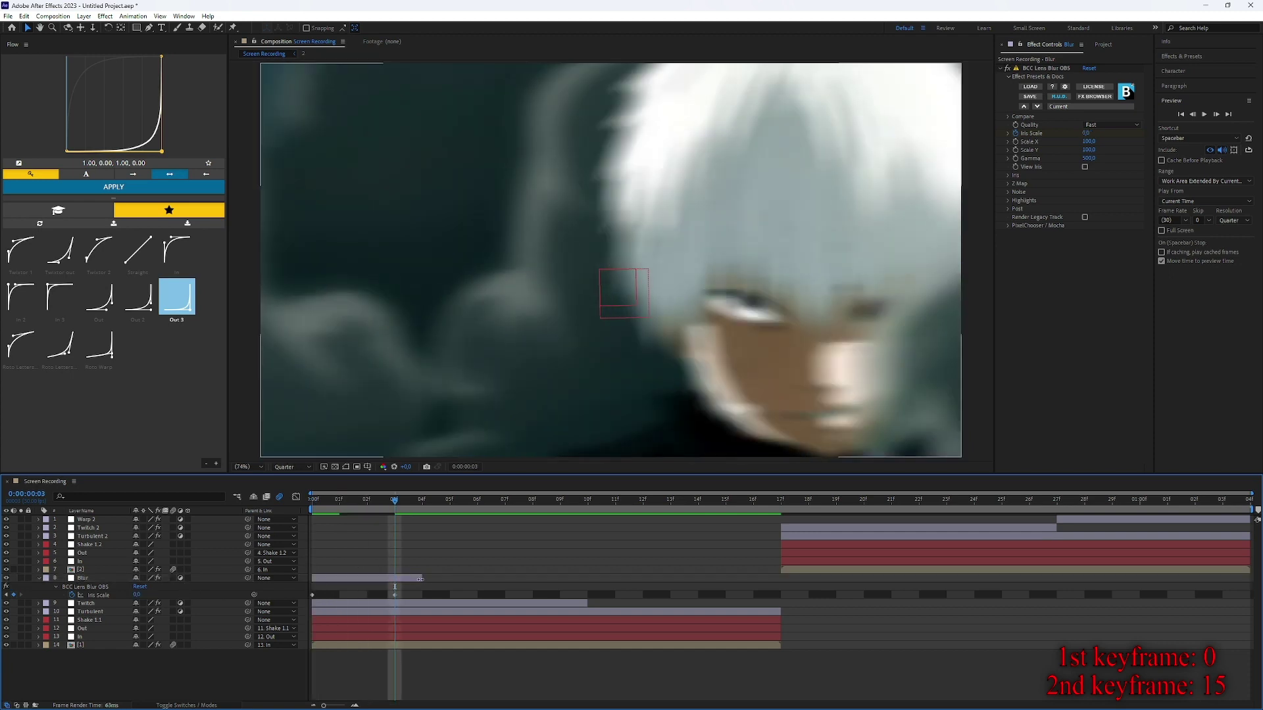
drag(420, 578, 306, 600)
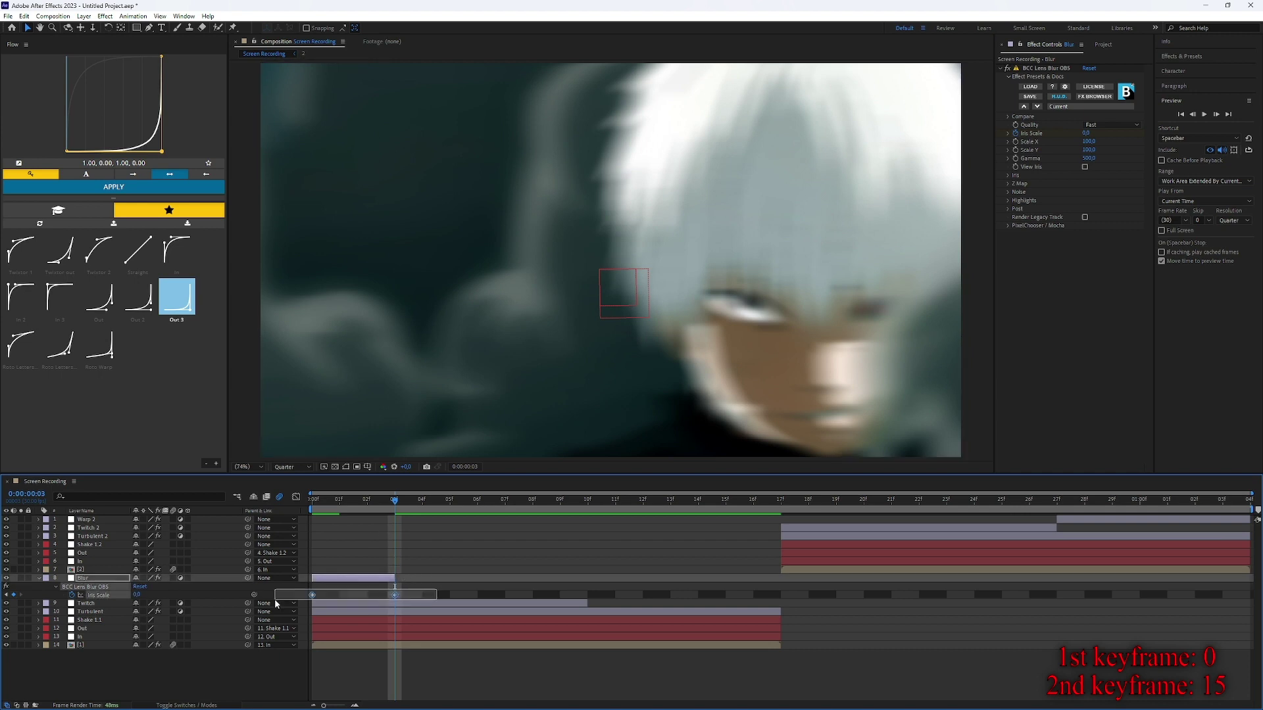
key(F9)
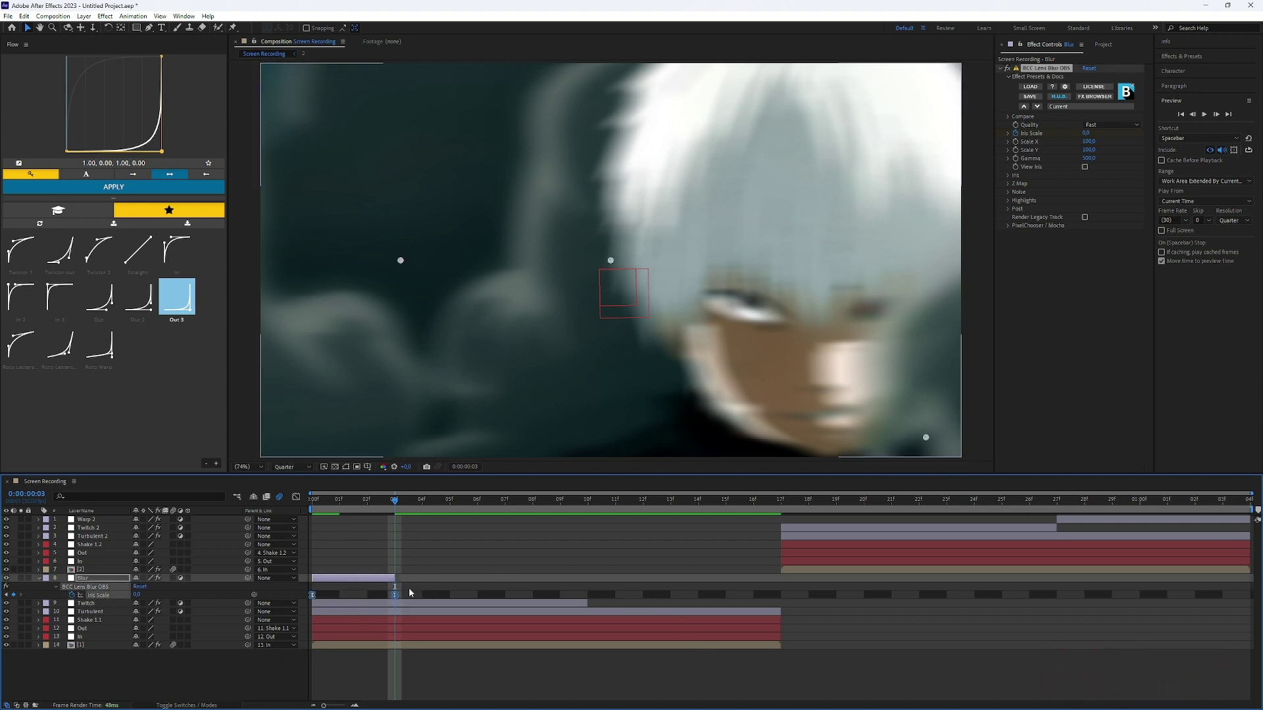
click(369, 581)
key(u)
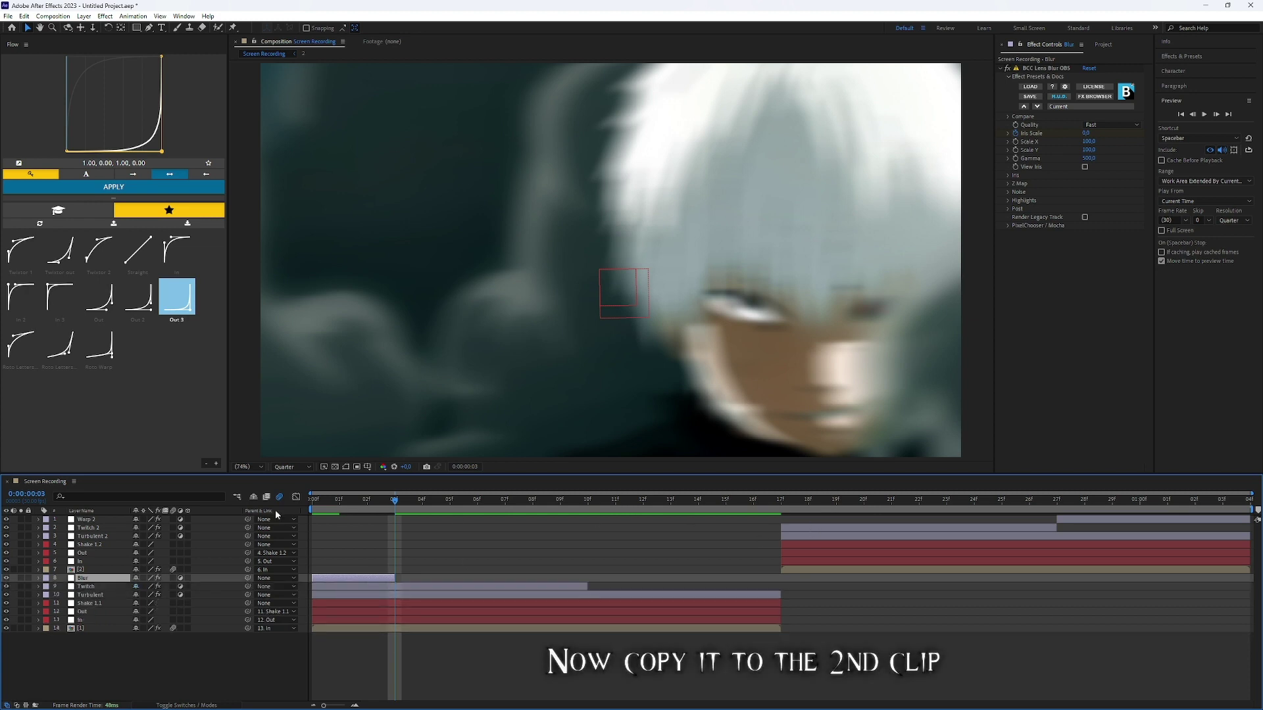
Paste a Blur 2 copy of the Blur layer starting at frame 17
key(ctrl+c)
key(ctrl+v)
drag(355, 519, 824, 519)
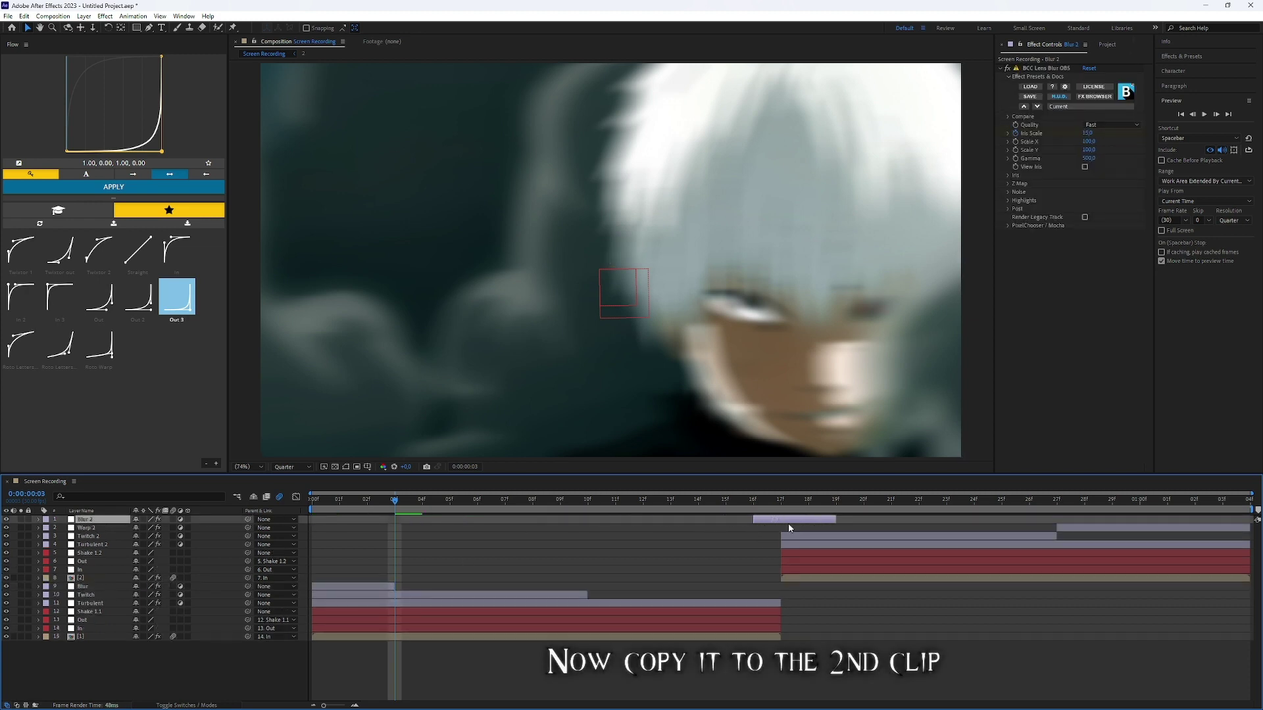
Preview from the first frame, stop there, and select the first clip's Blur layer
key(Home)
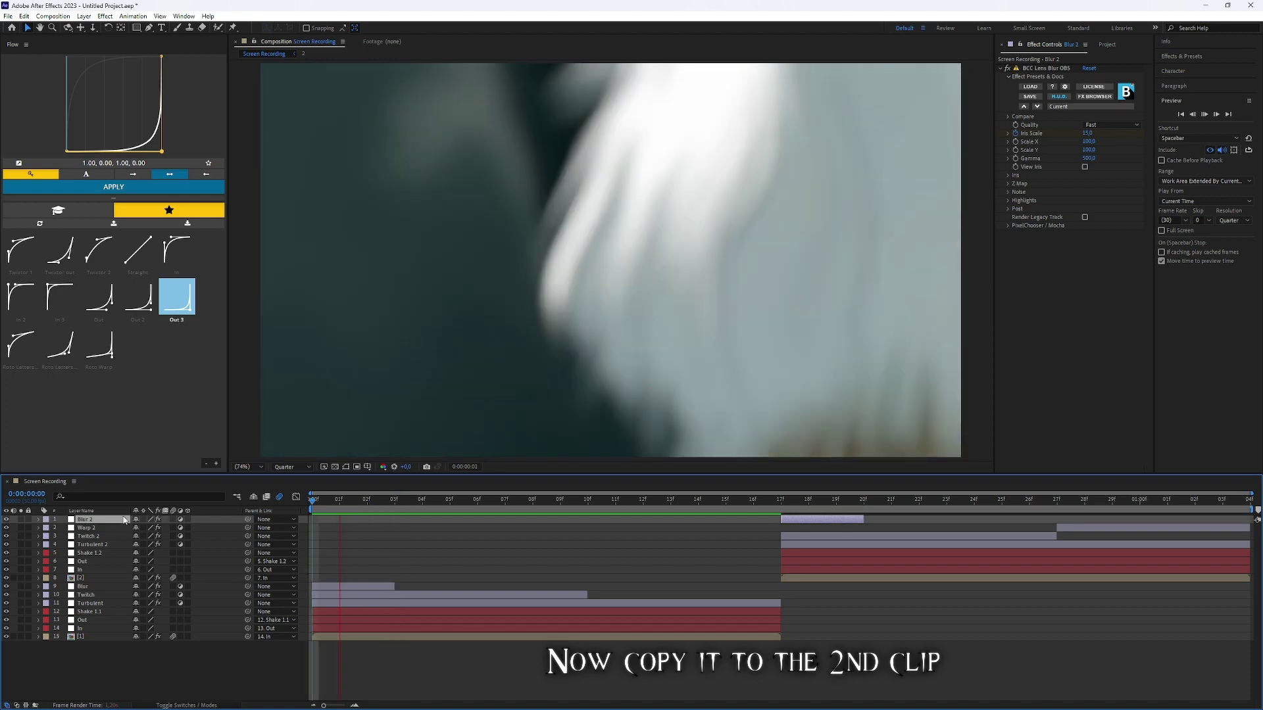
key(space)
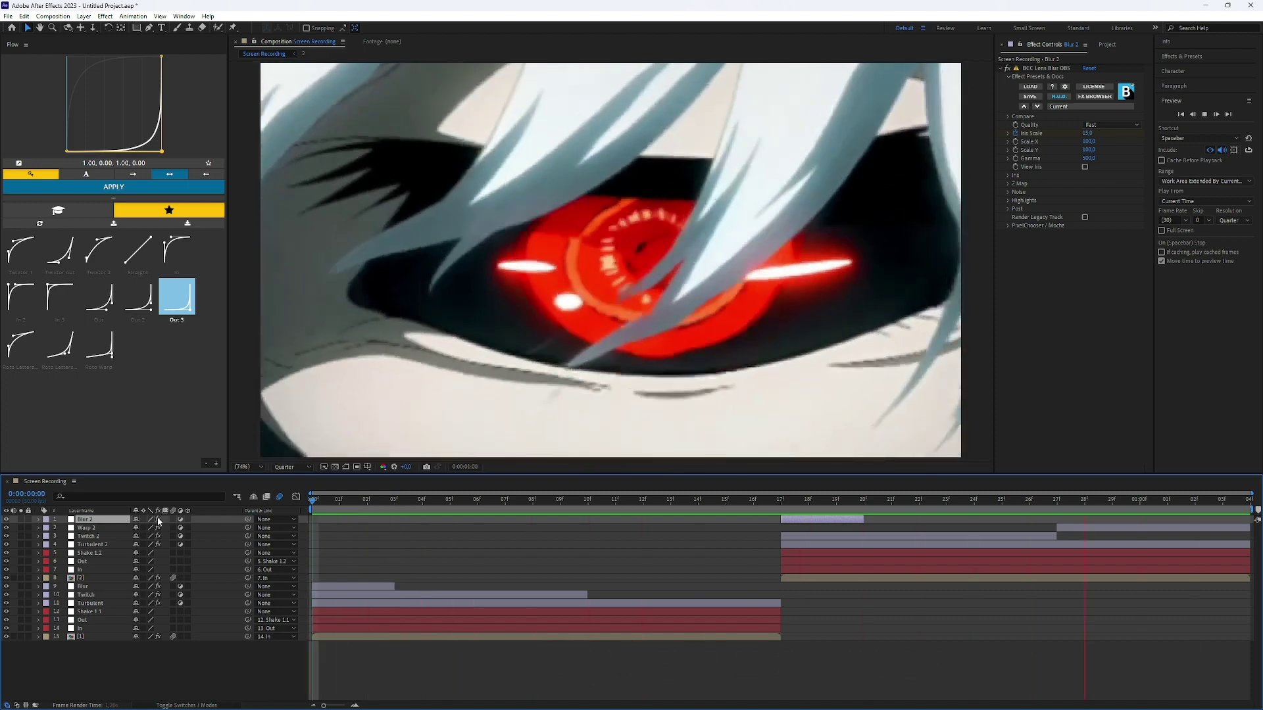
click(338, 500)
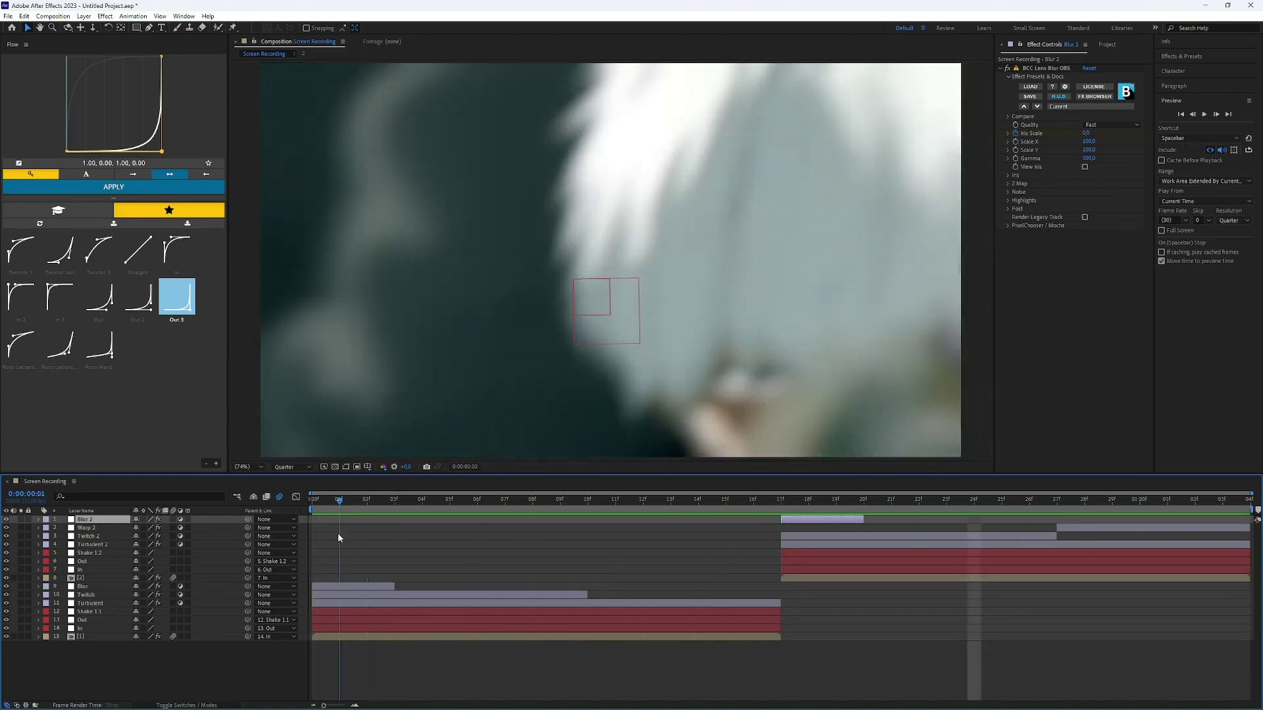
click(337, 587)
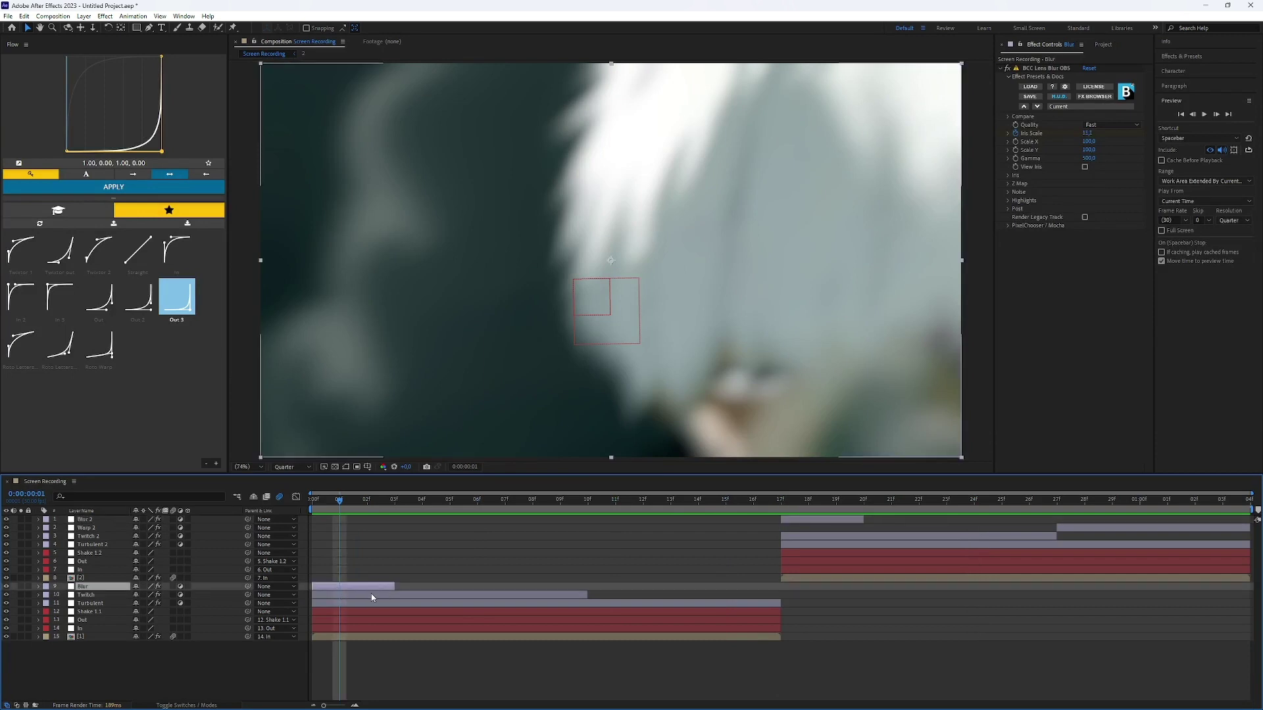
Add a trimmed adjustment layer with the BCC Lens Blur preset, named Blur 2.0, at the first clip's end
key(ctrl+alt+y)
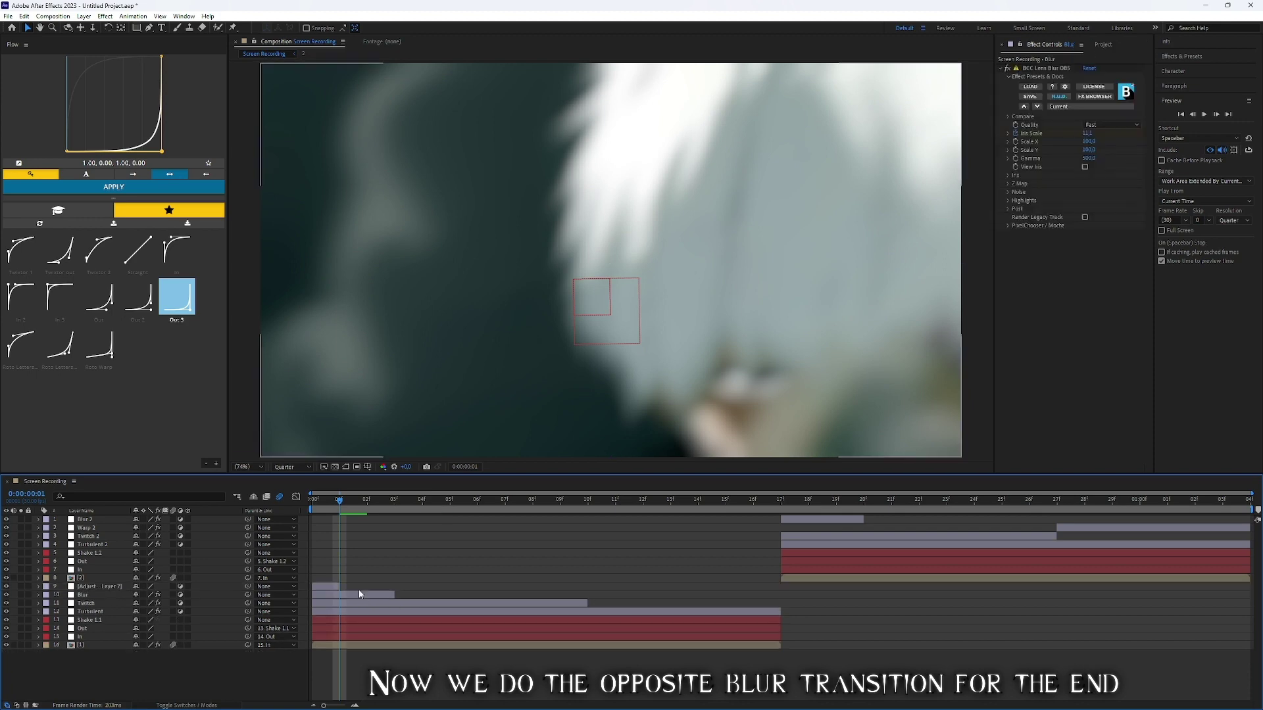
drag(1248, 586, 395, 587)
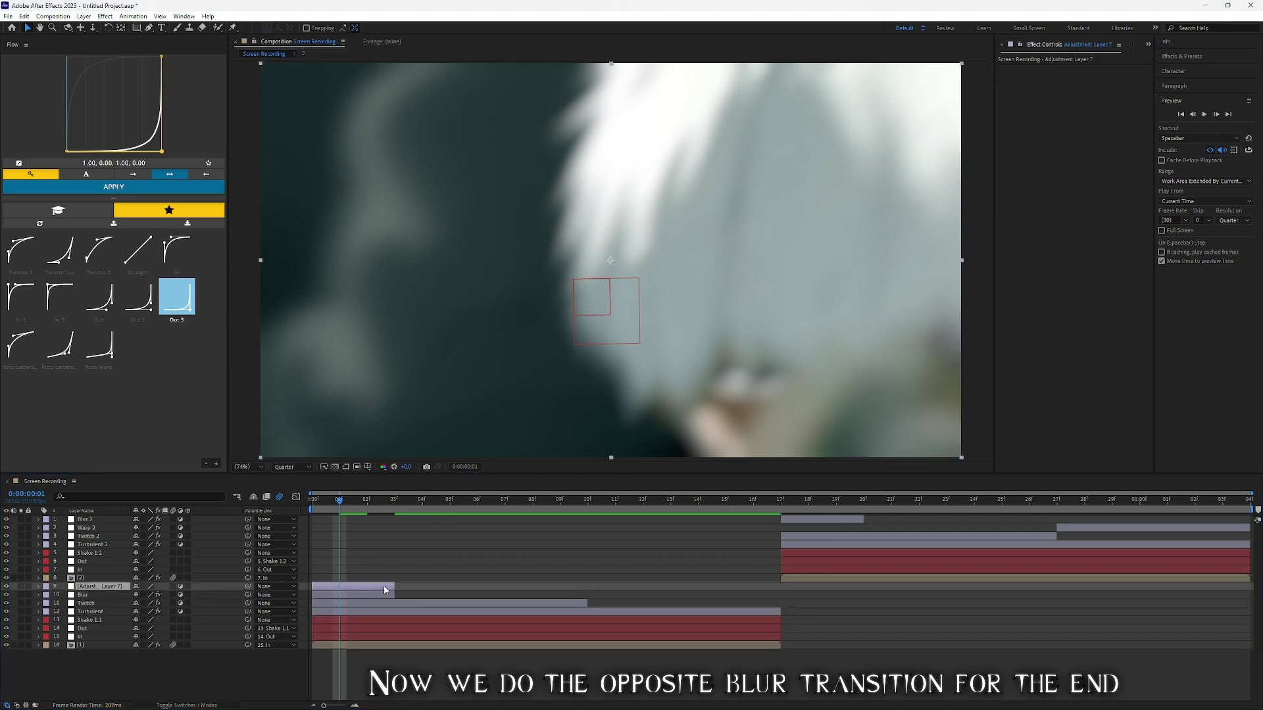
key(ctrl+alt+shift+e)
key(Return)
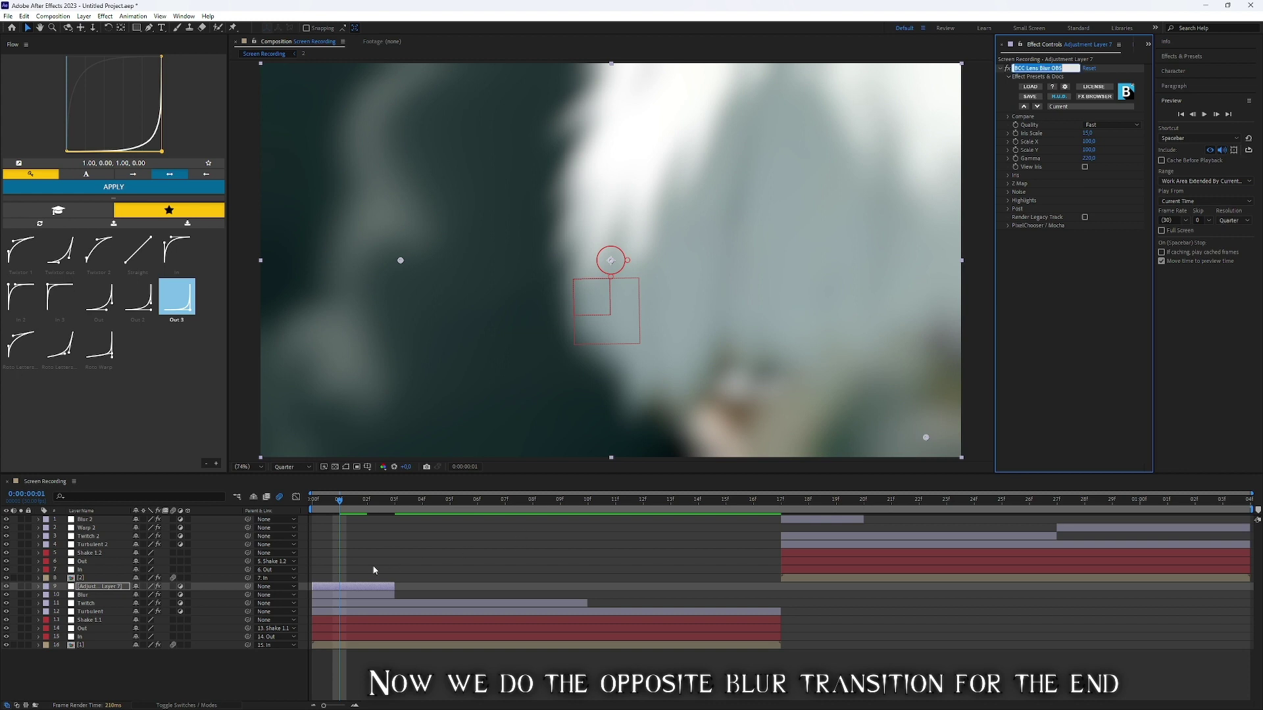
click(372, 586)
key(Return)
text(Blur 2.0)
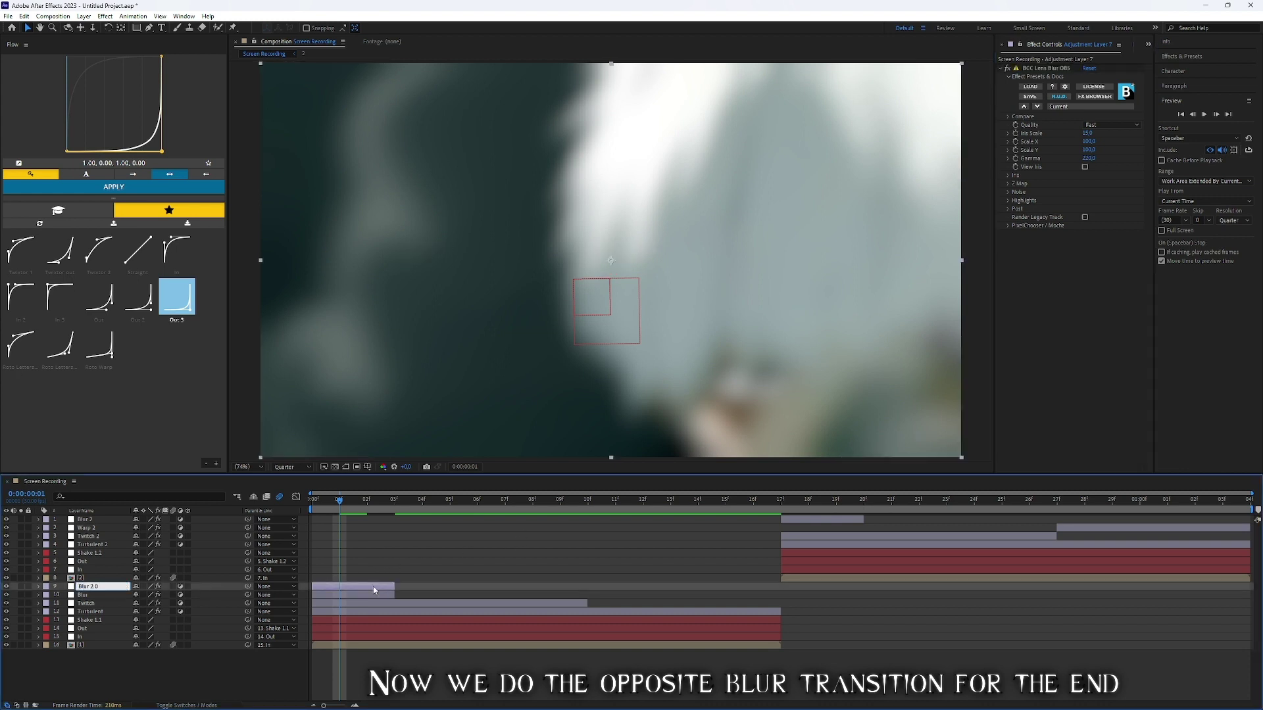
key(Return)
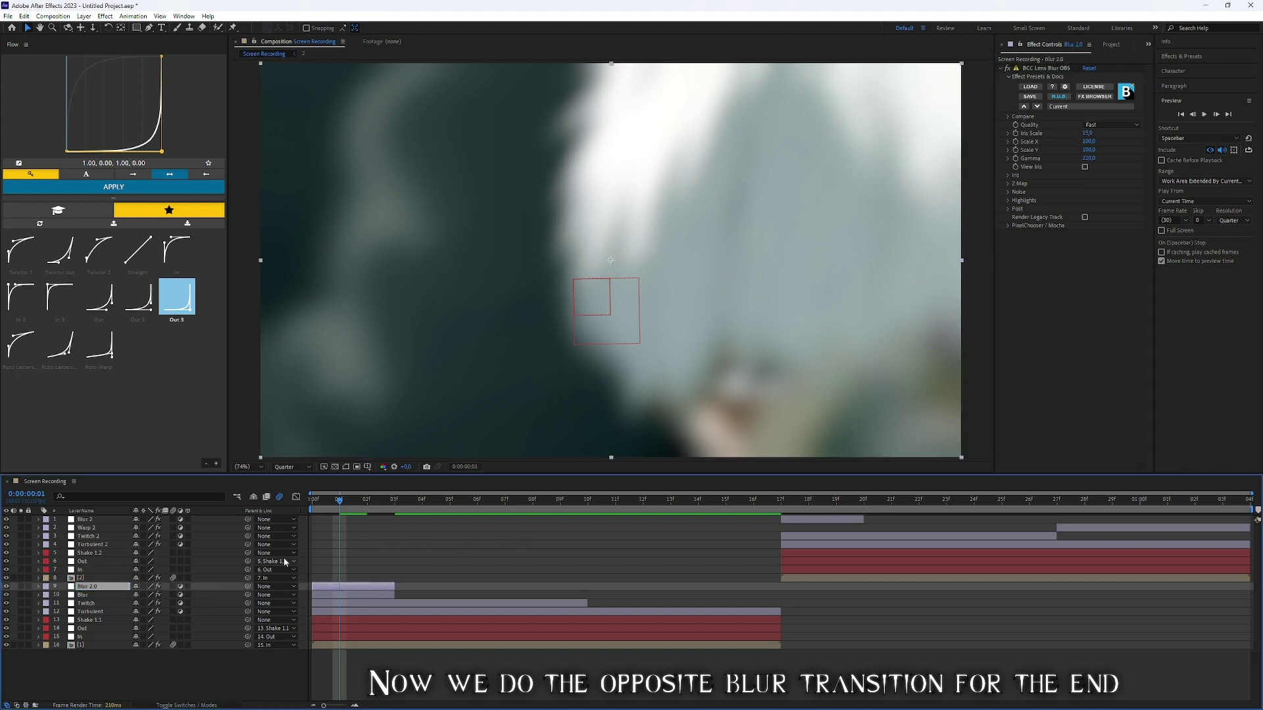
mouse_move(377, 593)
mouse_down()
mouse_move(729, 600)
mouse_move(740, 589)
mouse_up()
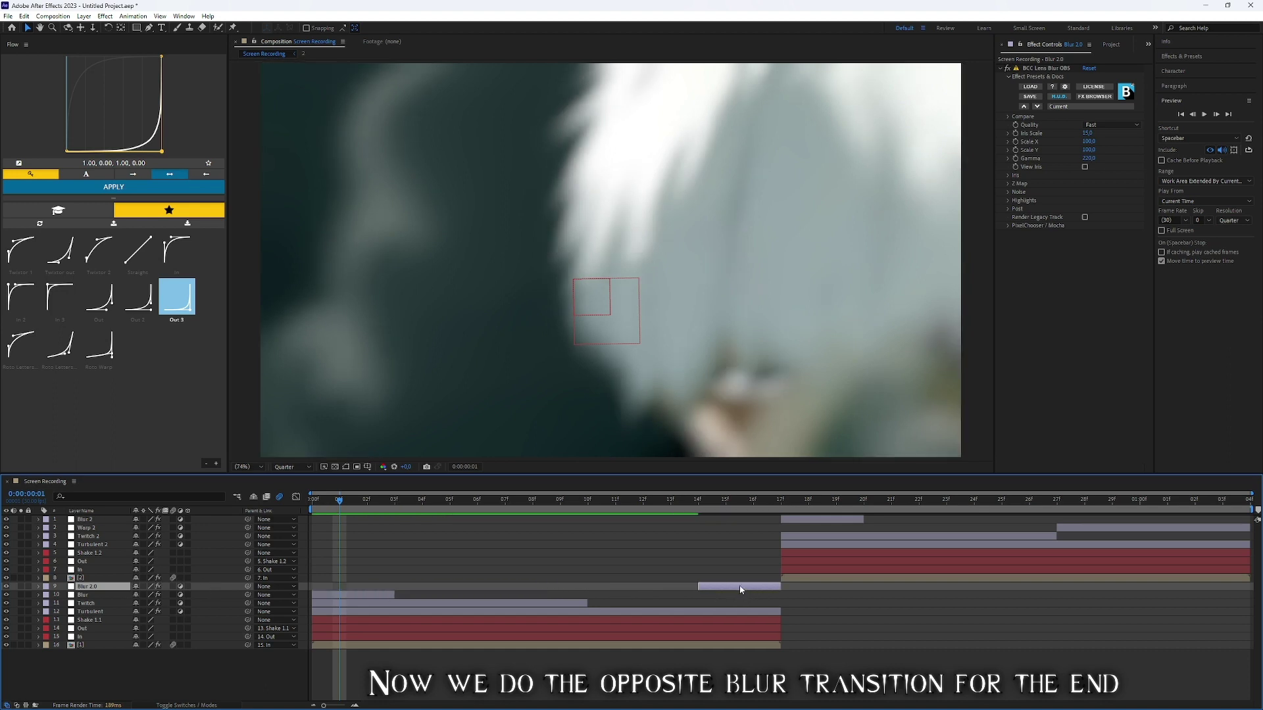
Set the lens blur Gamma to 500 at frame 16
click(746, 505)
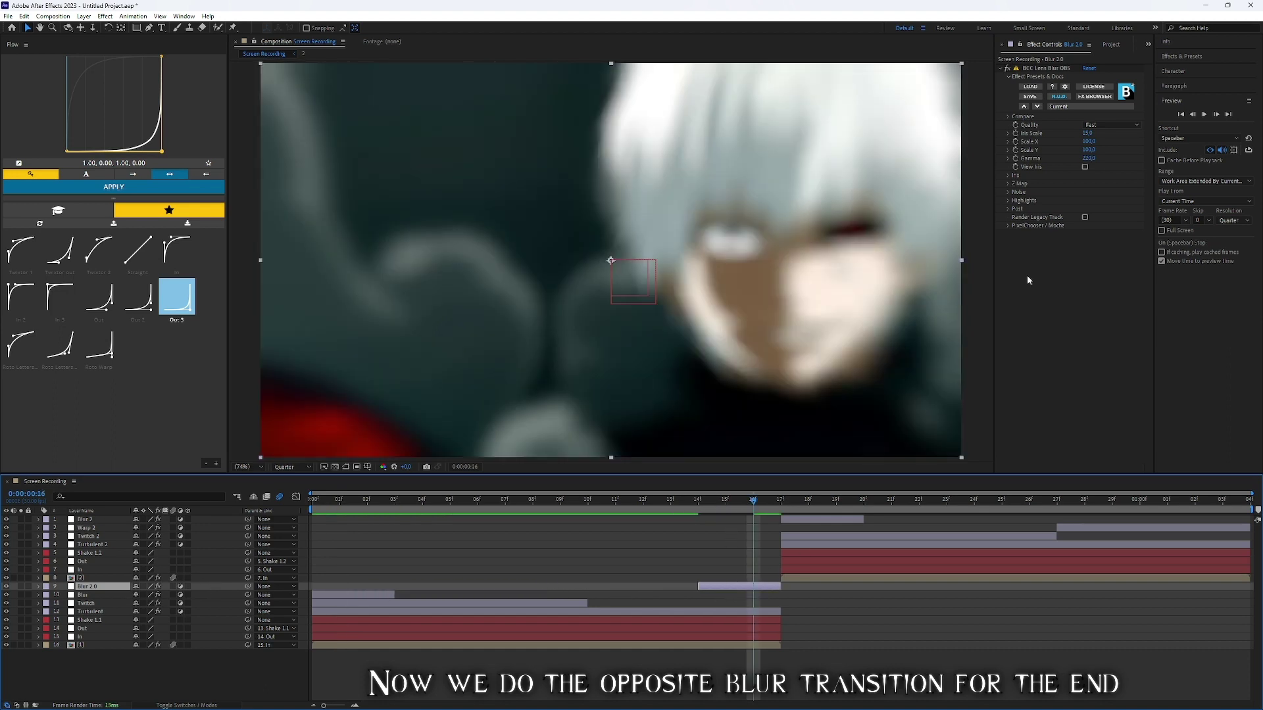
click(1089, 158)
text(500)
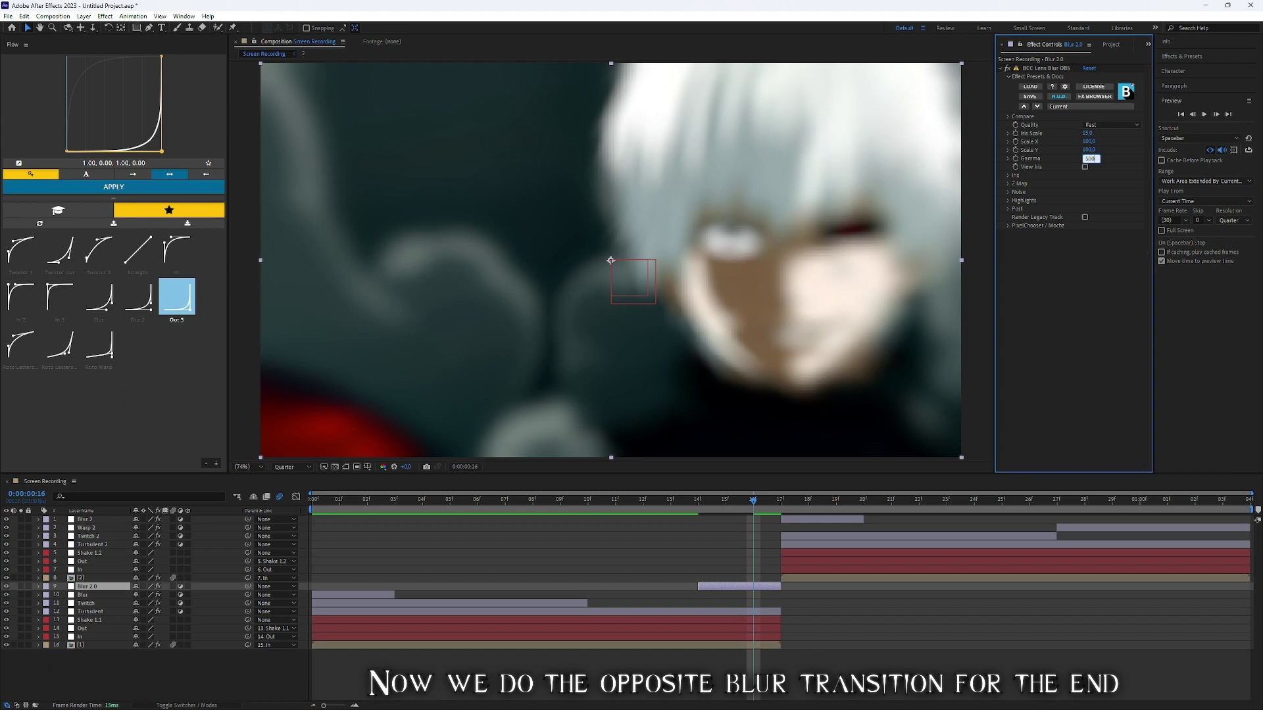
key(Return)
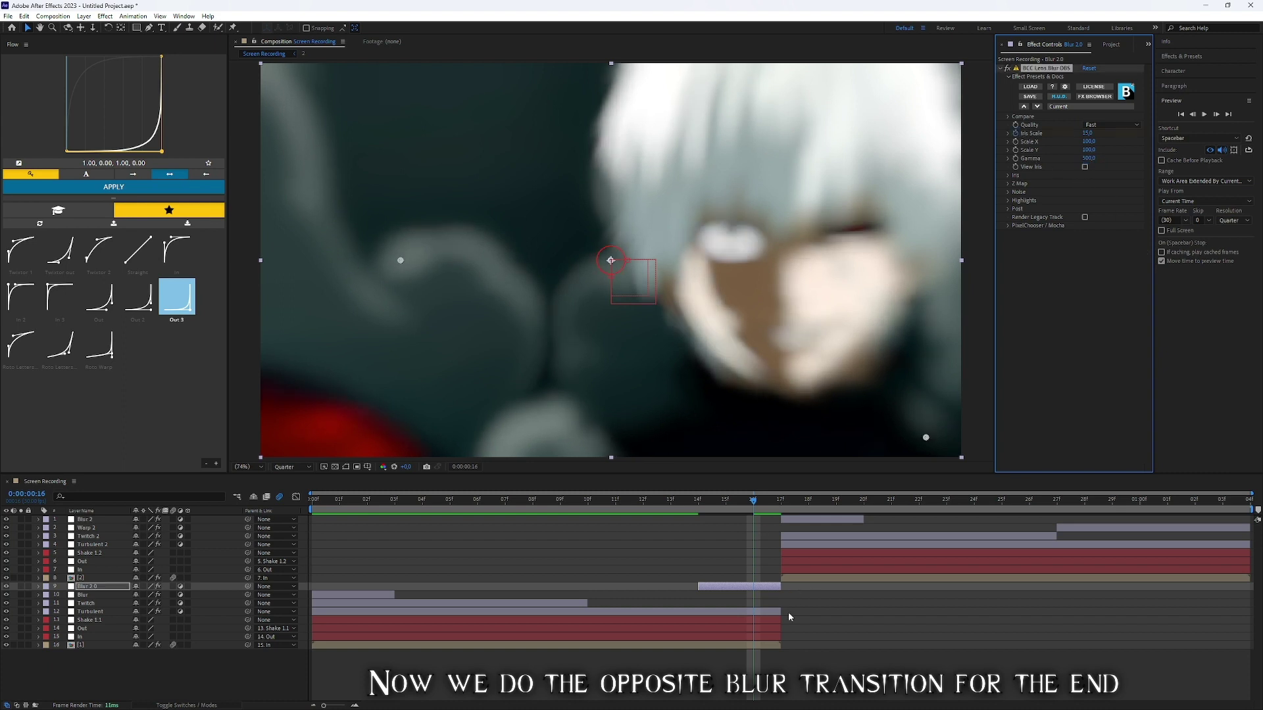
Move the Iris Scale keyframe to frame 17 and set Iris Scale to 0 at frame 14
click(759, 587)
key(u)
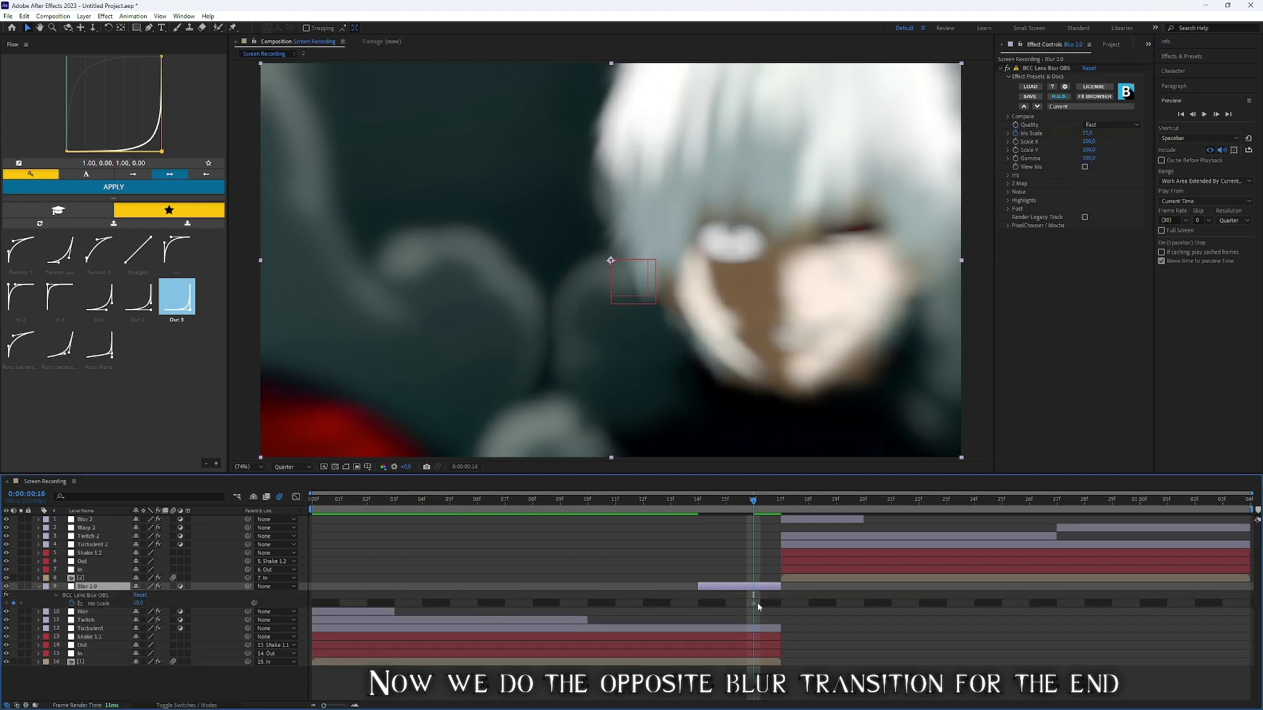
drag(755, 602, 780, 603)
drag(754, 512, 734, 510)
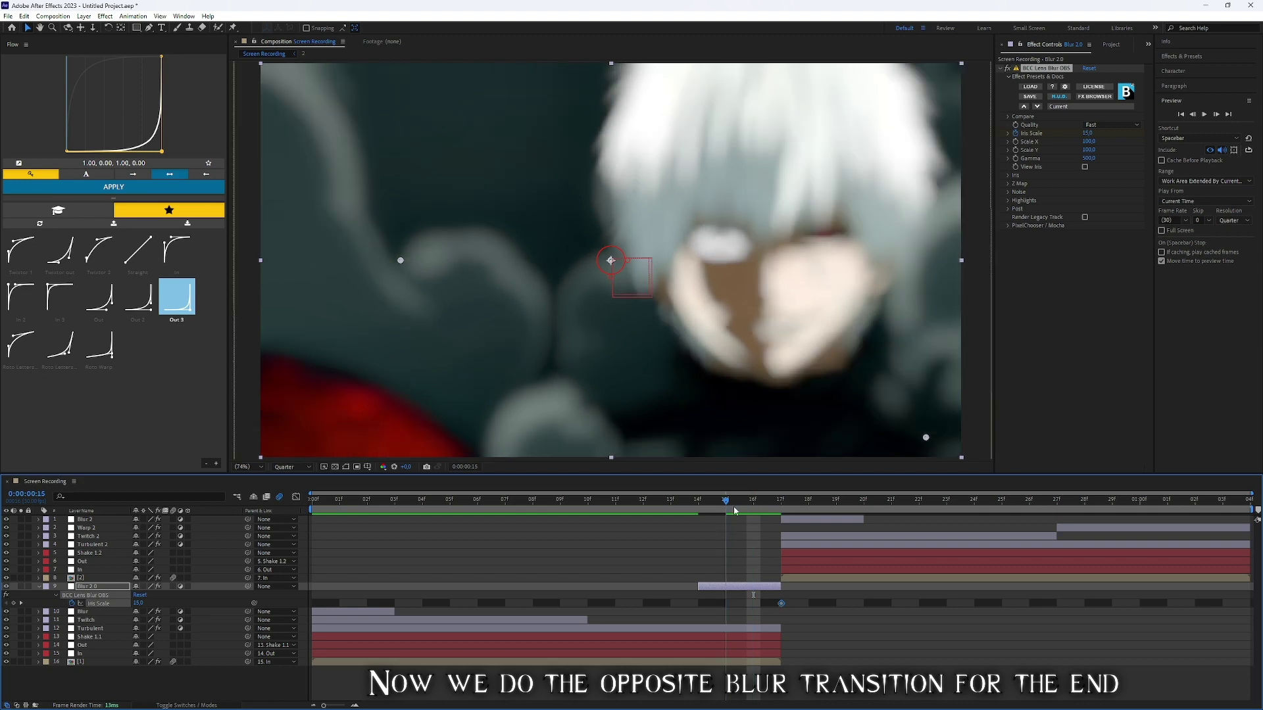
key(Page_Up)
click(626, 558)
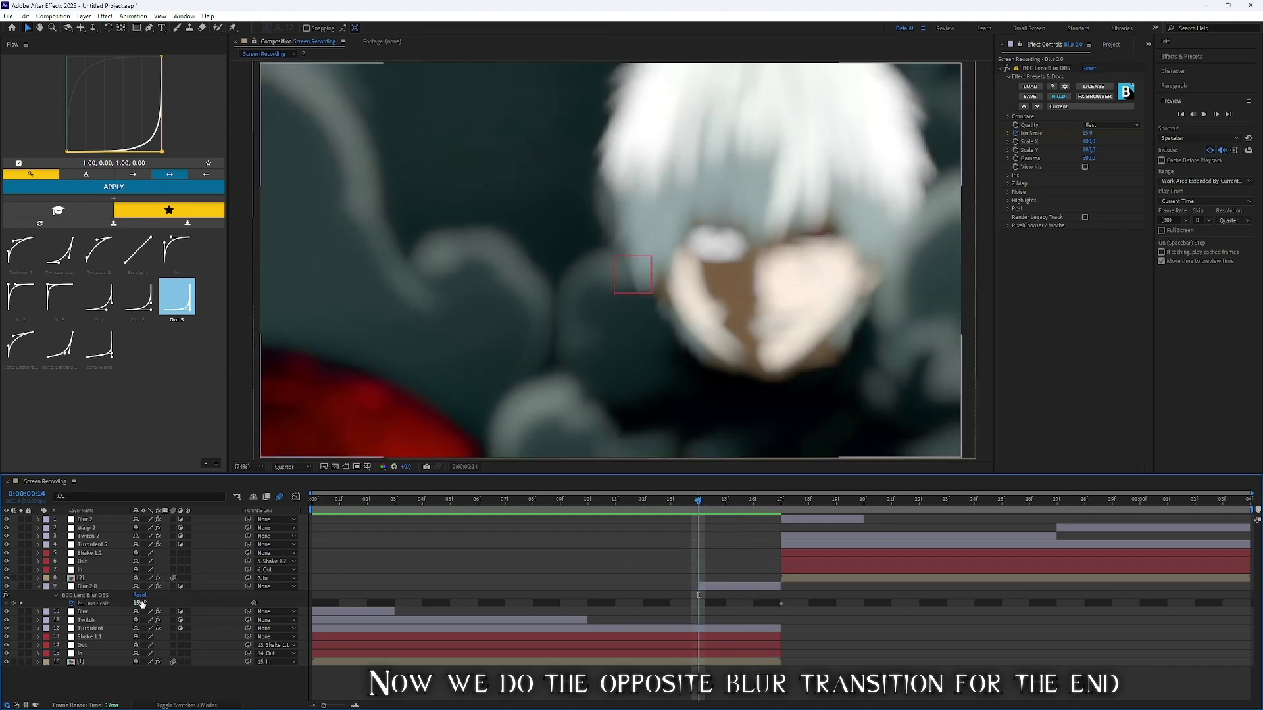
click(140, 603)
text(0)
key(Return)
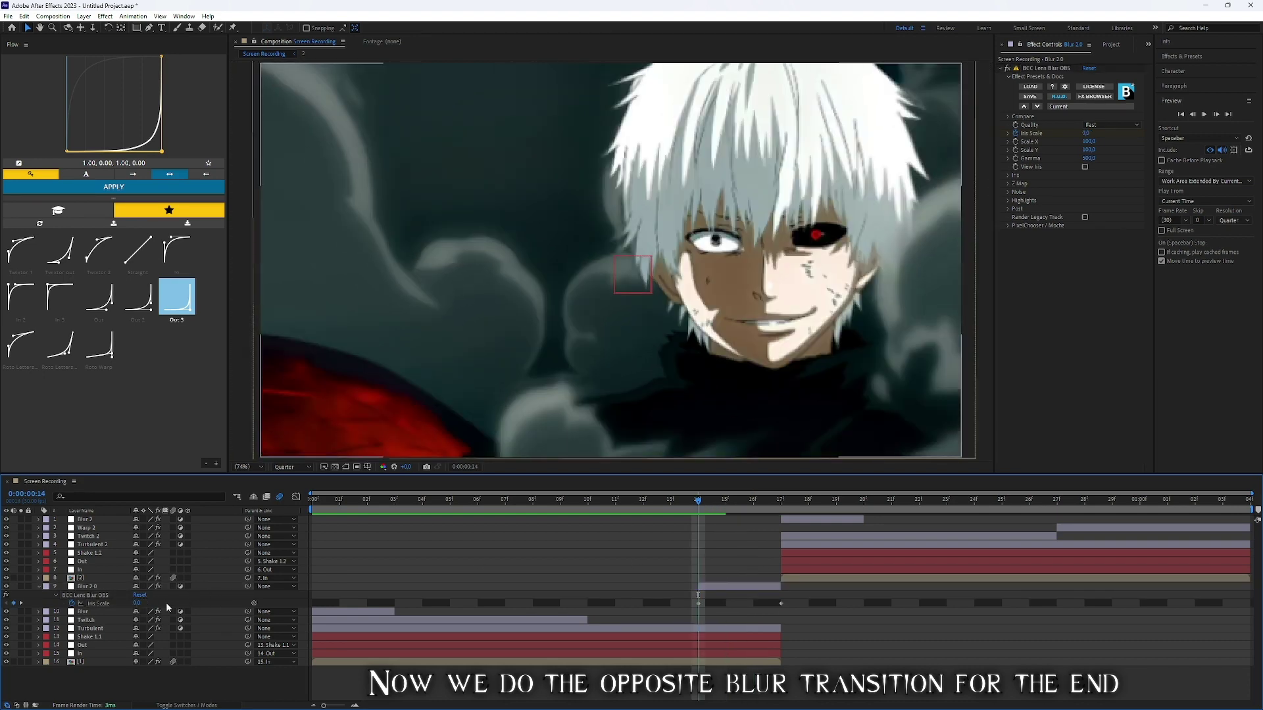
Select both Iris Scale keyframes, collapse the layer's properties and copy the Blur 2.0 layer
drag(821, 593, 584, 629)
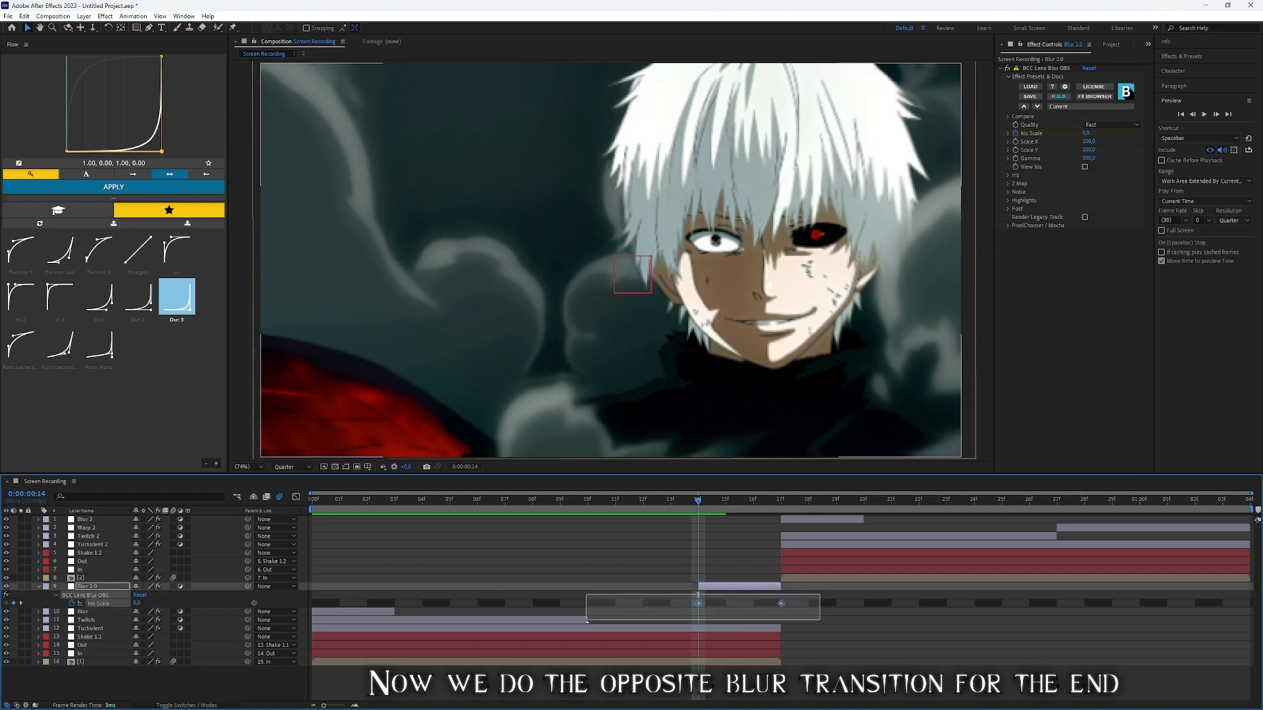
click(727, 590)
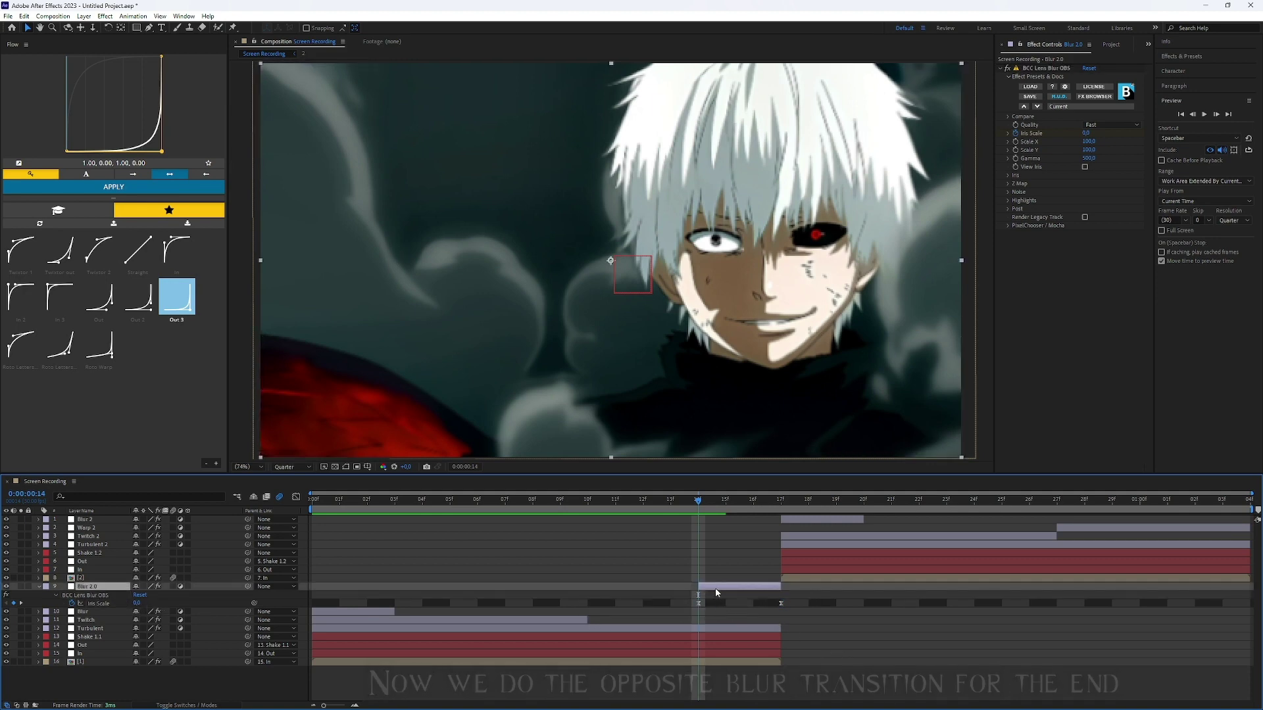
key(u)
key(ctrl+c)
Paste the blur copy above Blur 2 as Blur 2.2 at the second clip's end and preview it
click(811, 518)
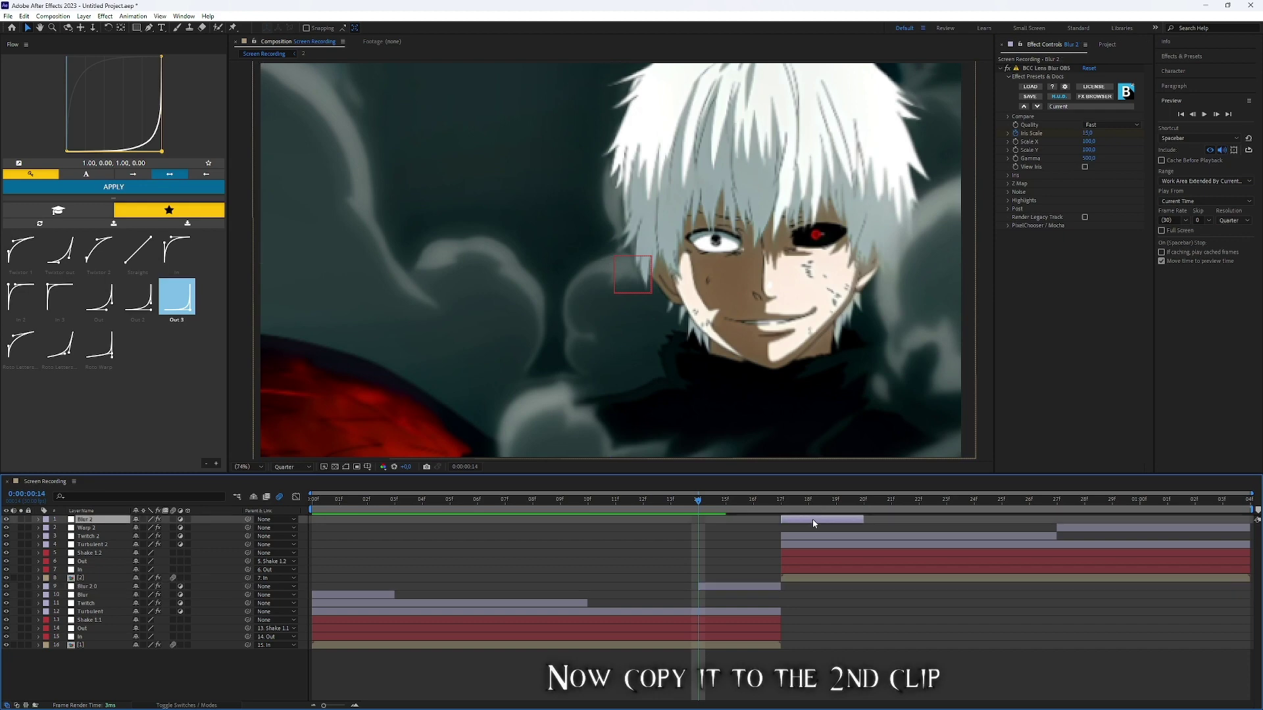
key(ctrl+v)
drag(724, 520, 1188, 521)
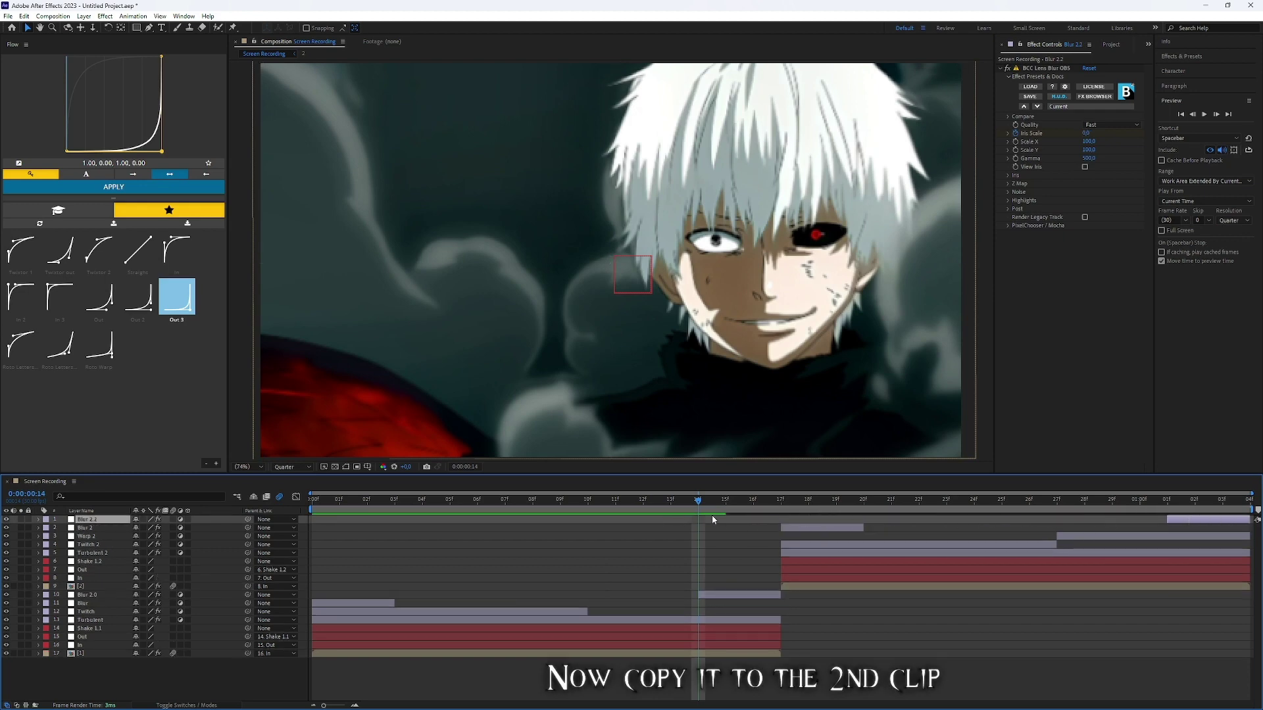
key(space)
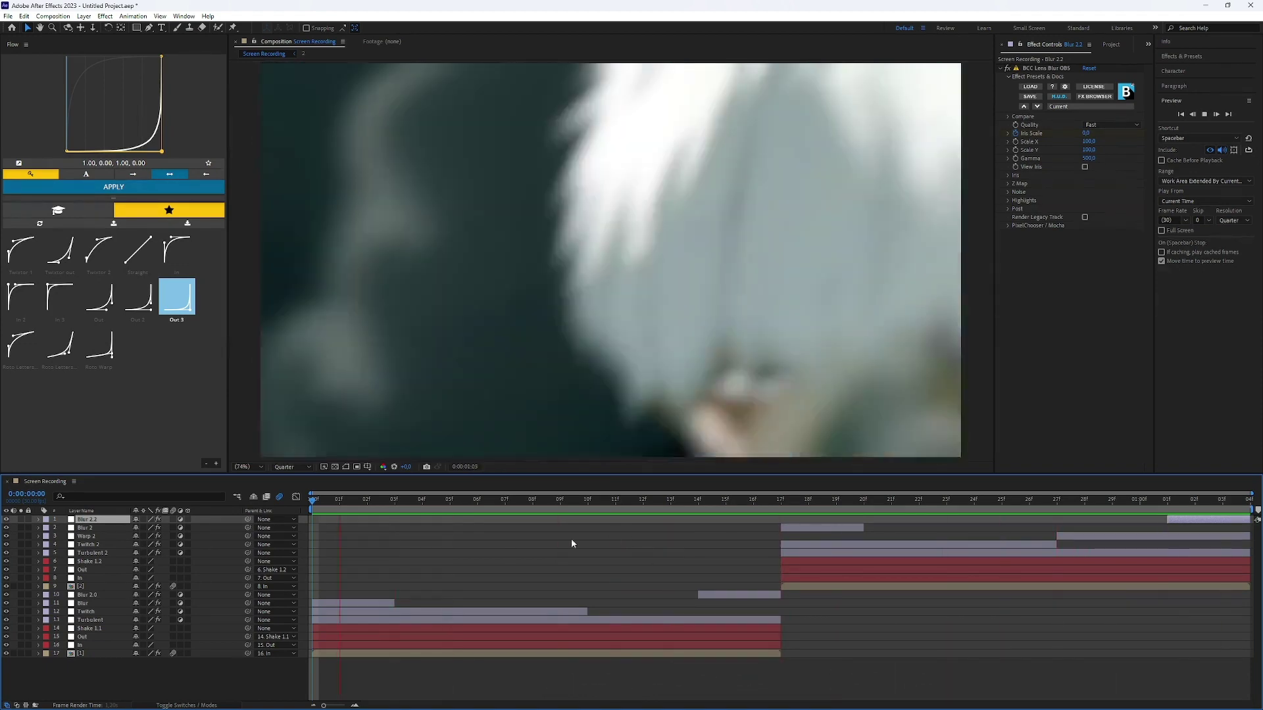
click(228, 507)
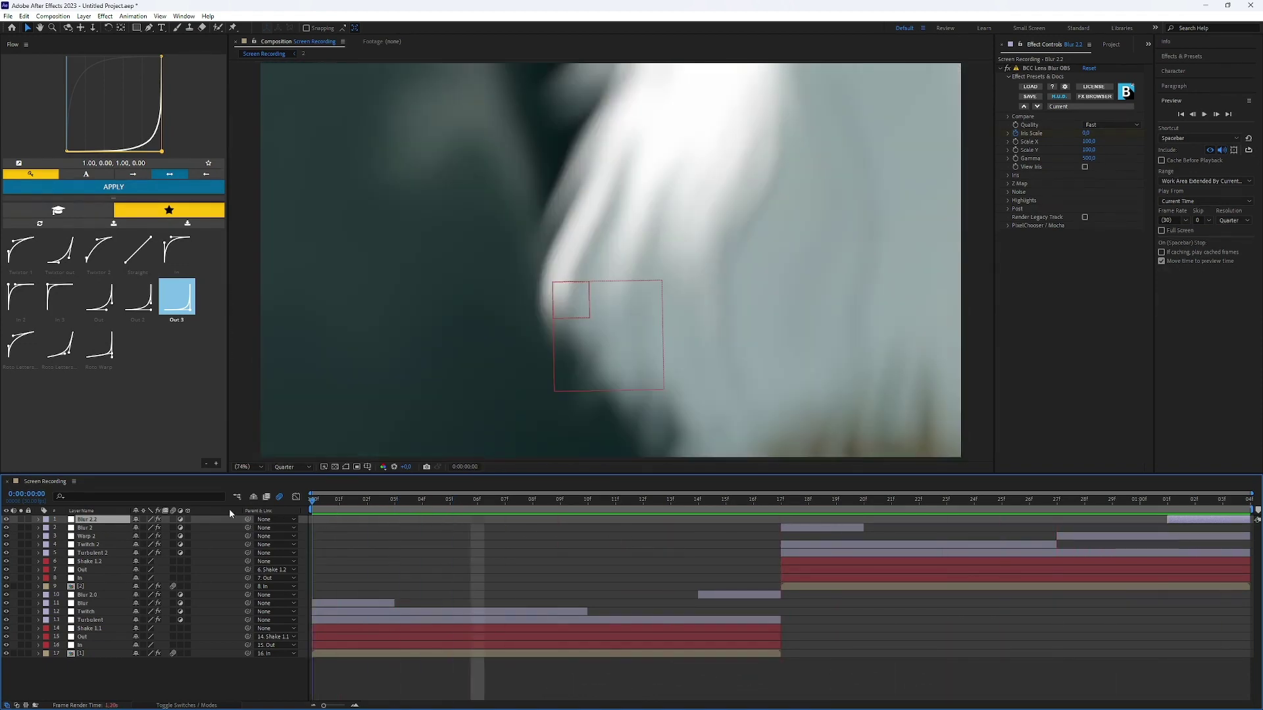
click(116, 519)
Create a top adjustment layer named Optics Compensation and apply the Optics Compensation preset
key(ctrl+alt+y)
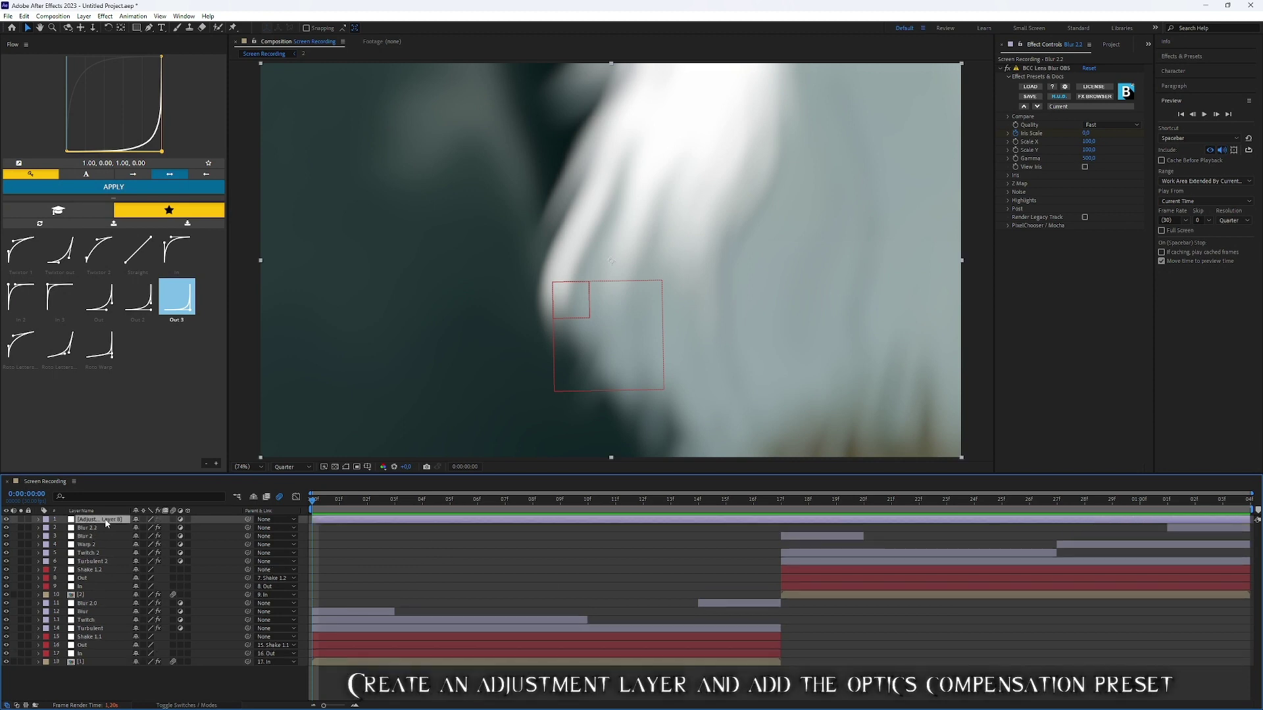
key(Return)
text(Optic)
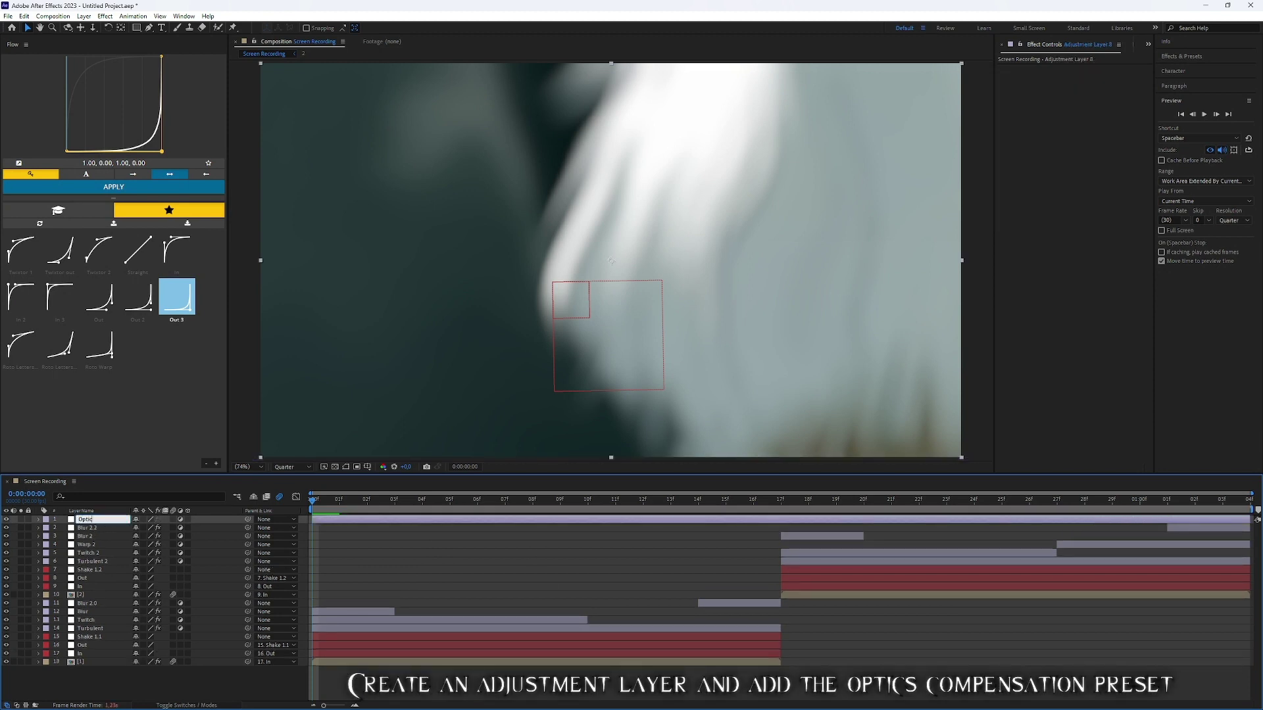
text(ation)
key(Return)
key(ctrl+alt+shift+e)
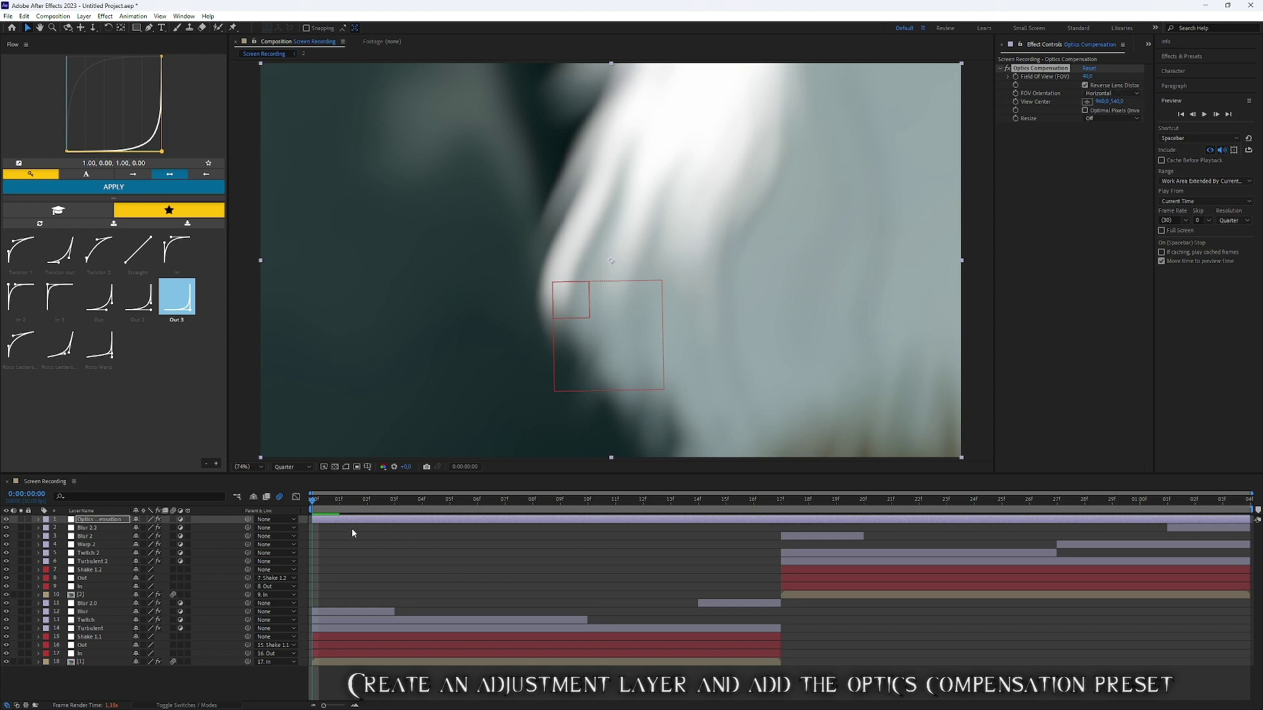
Preview the composition with optics compensation from the start
key(space)
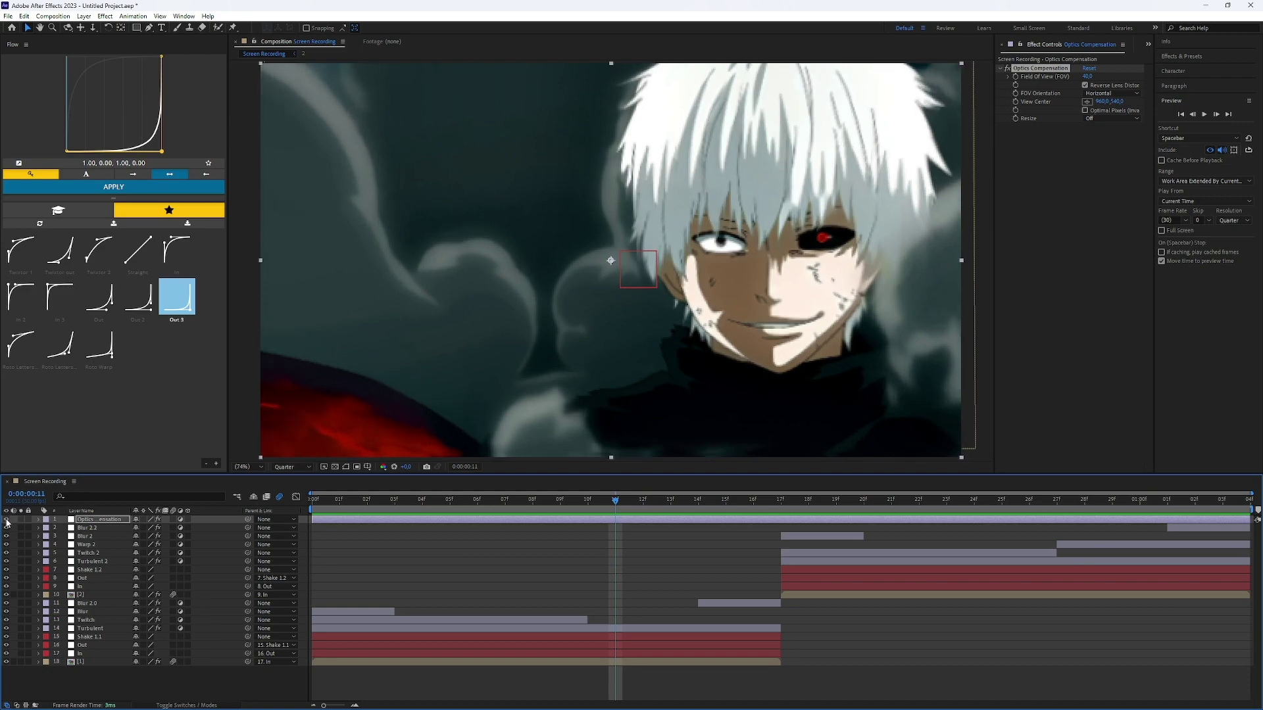
key(Home)
key(space)
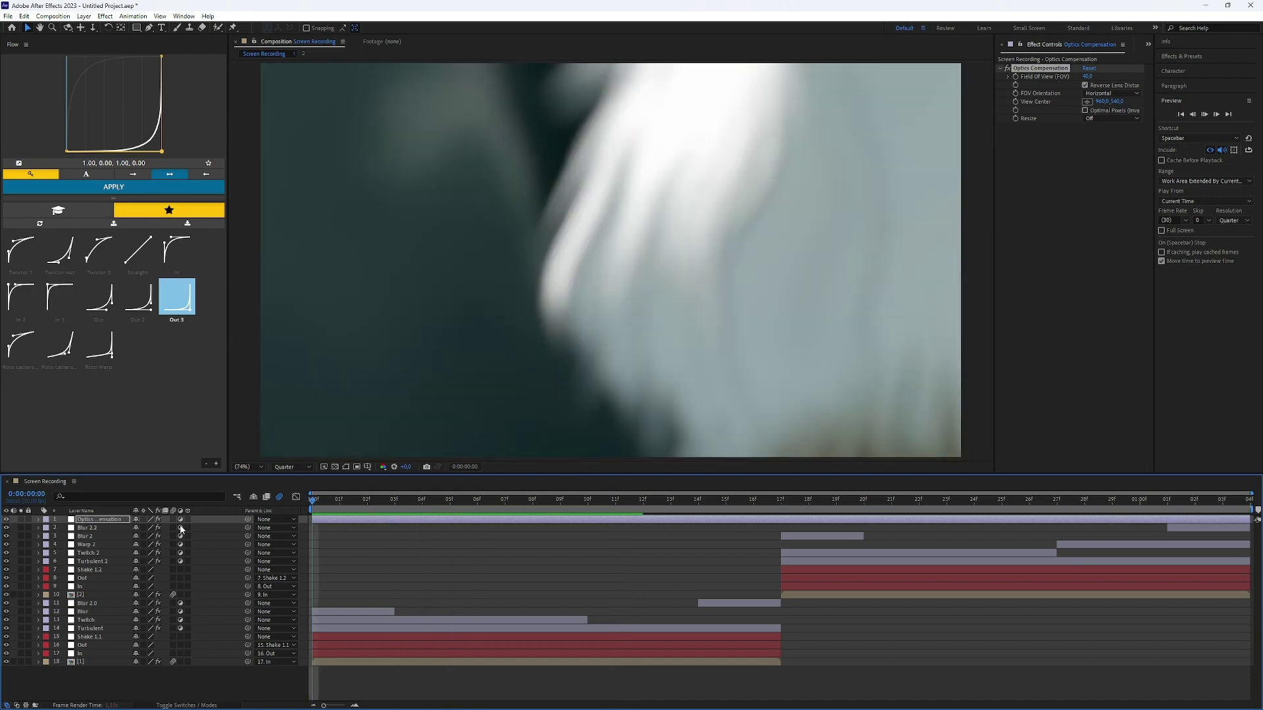